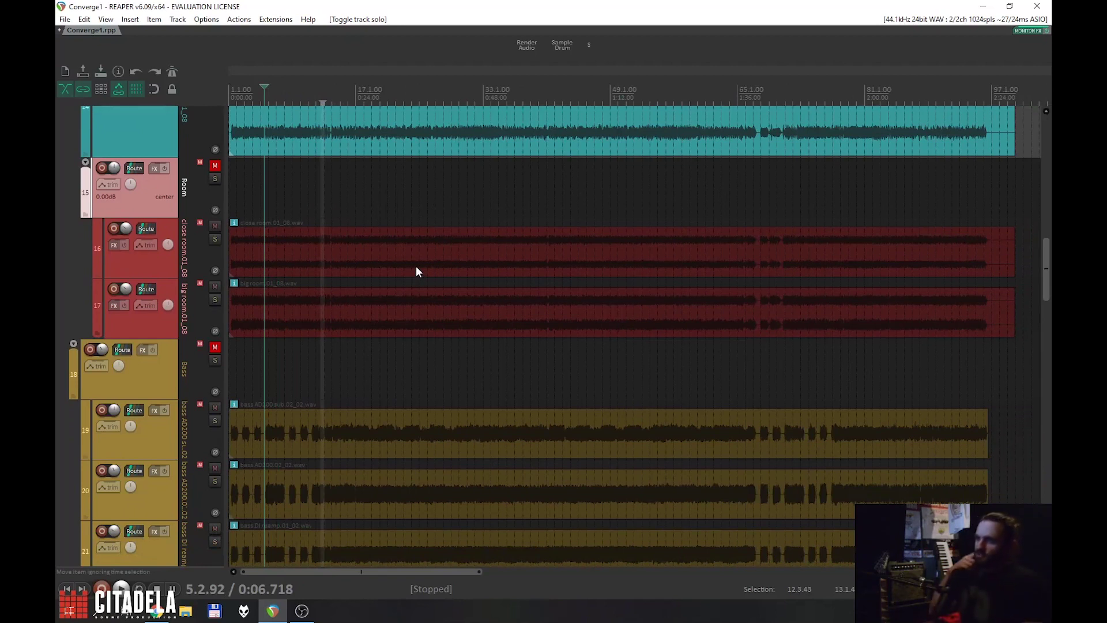
Step: Unmute the Room folder track
scroll(538, 263, up, 1)
scroll(537, 263, down, 1)
scroll(326, 216, up, 3)
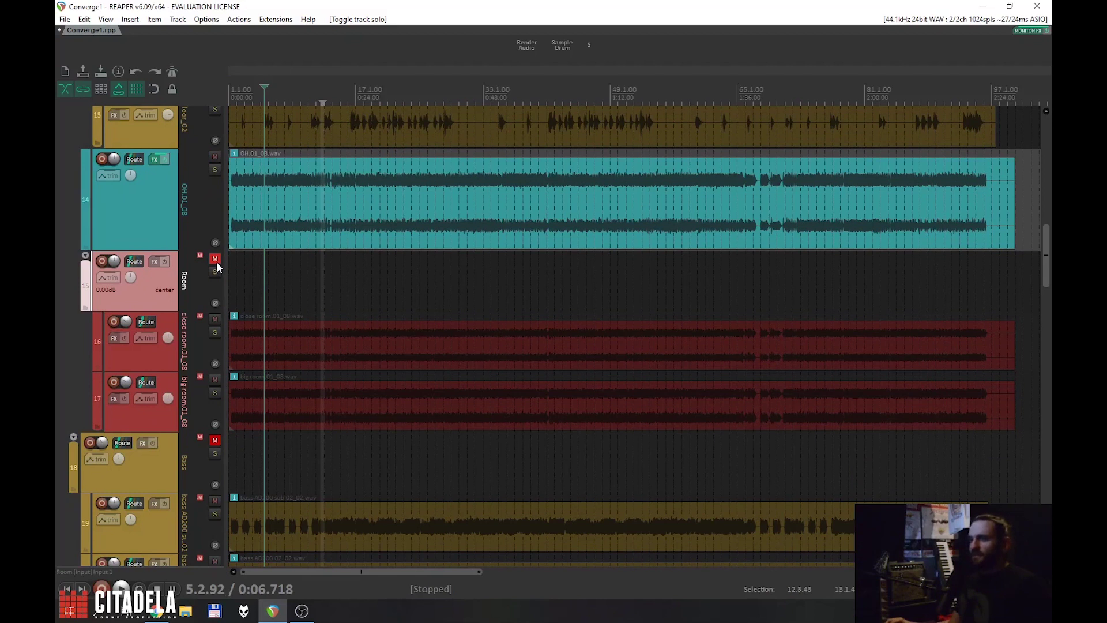
scroll(314, 269, down, 2)
scroll(313, 269, up, 2)
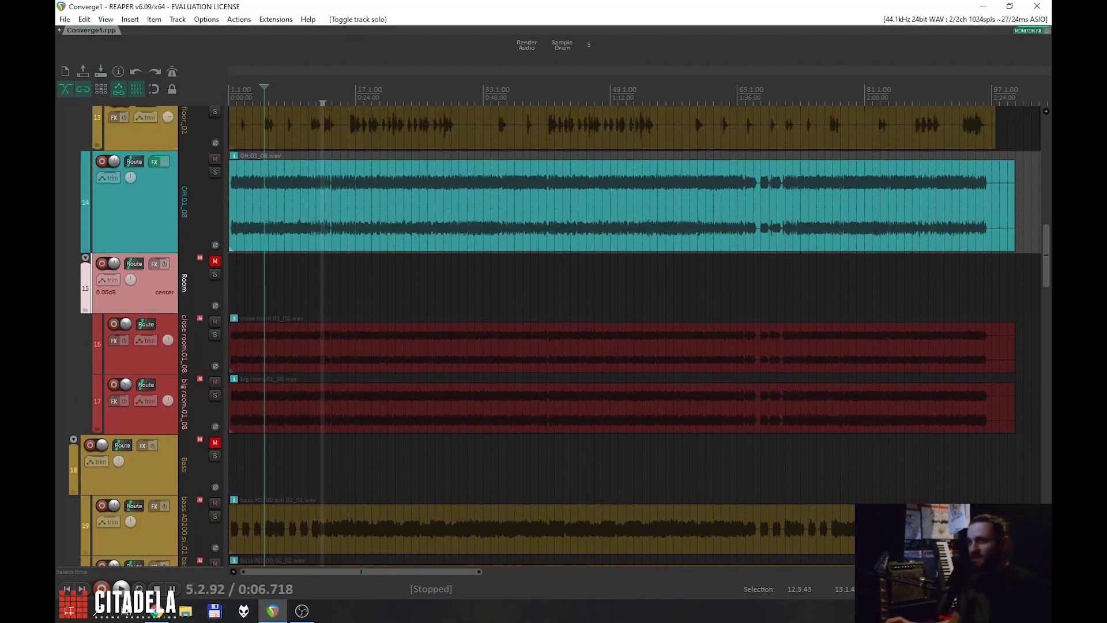
scroll(294, 297, up, 3)
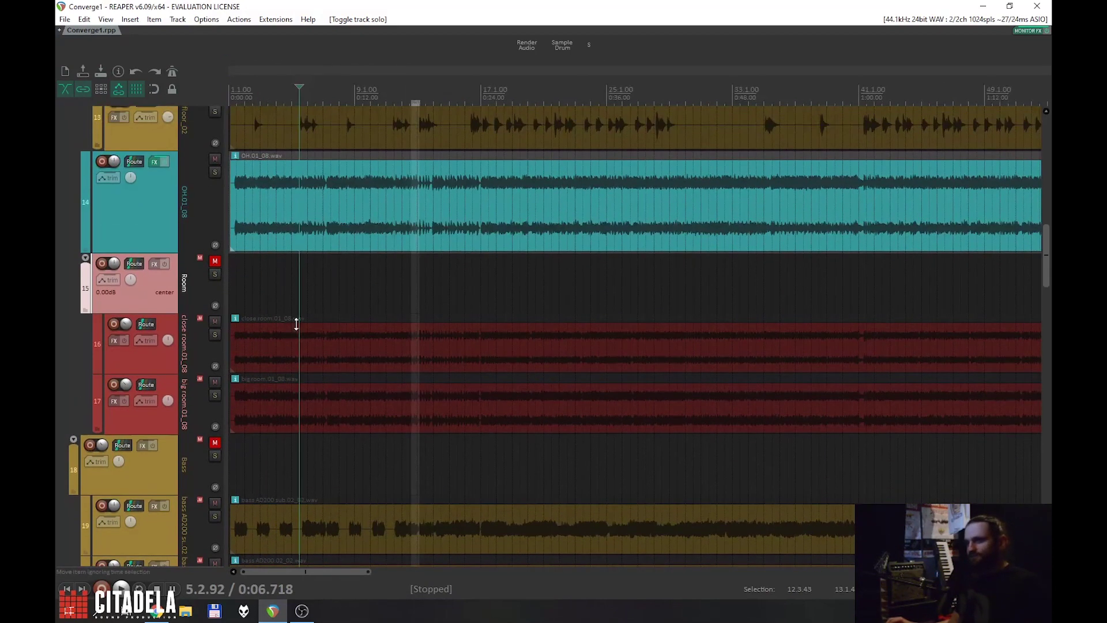
click(214, 262)
scroll(438, 271, down, 6)
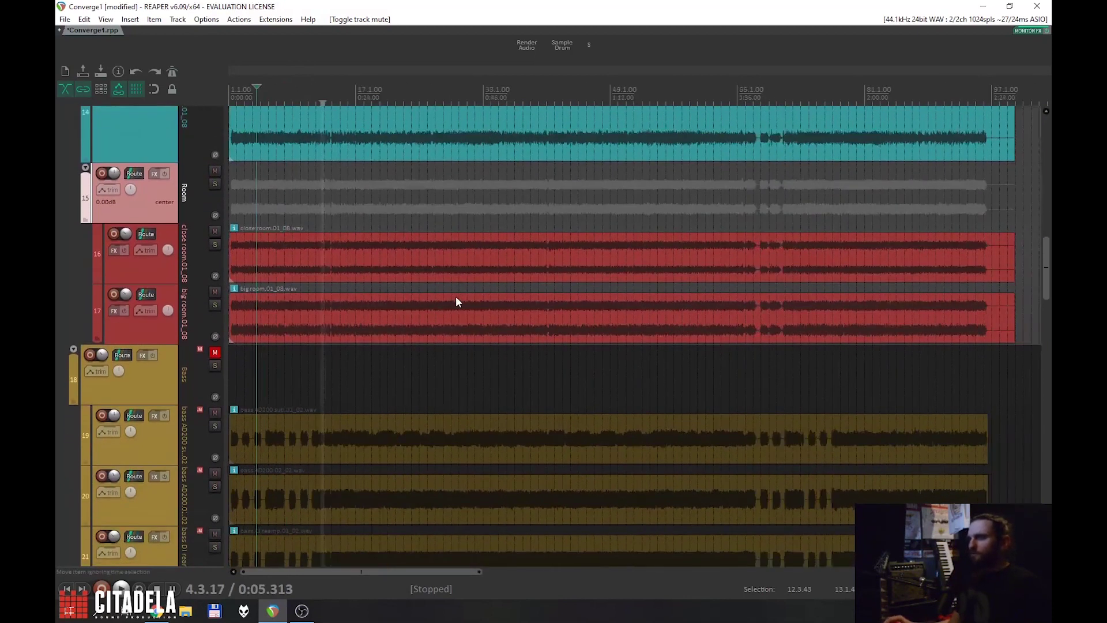
scroll(357, 274, up, 1)
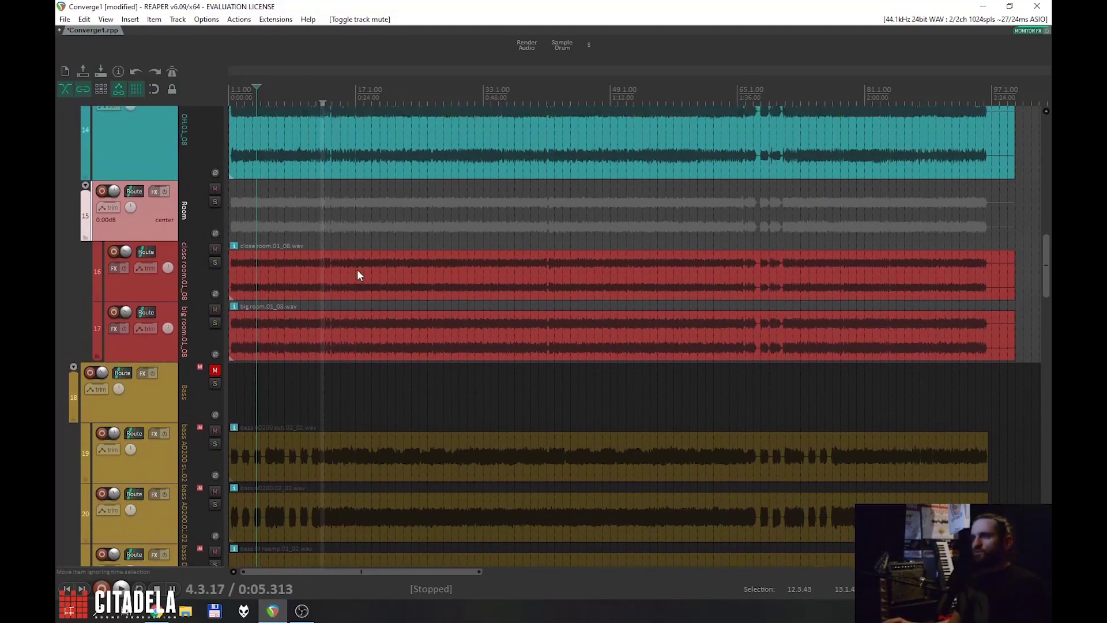
Step: Solo the close room track, play it briefly from about bar 15, stop, and remove its solo
click(342, 260)
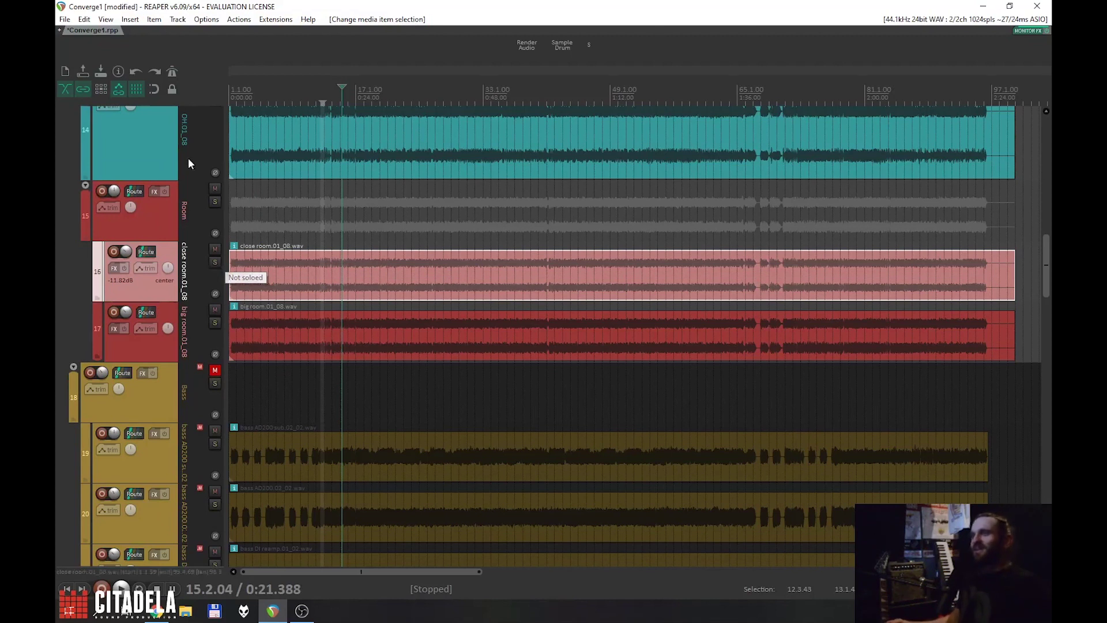
click(215, 262)
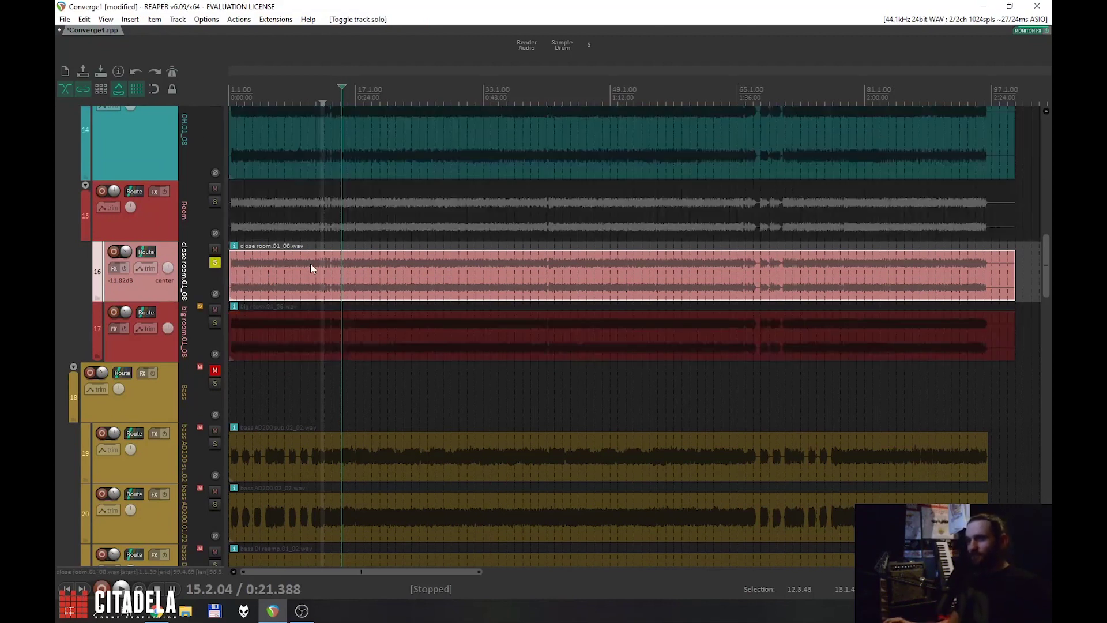
key(space)
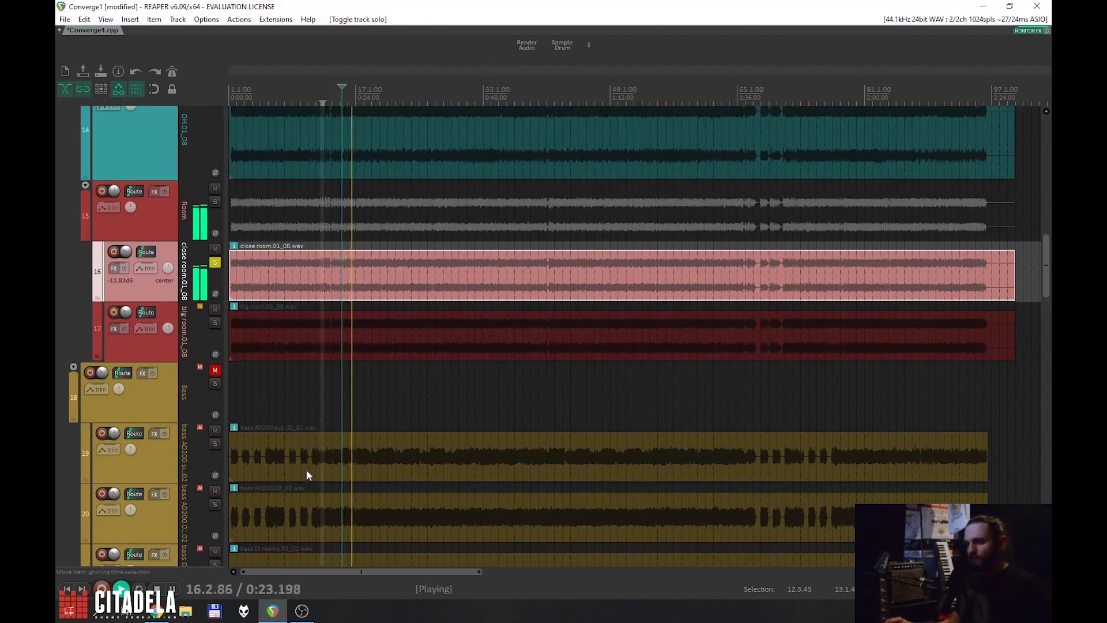
key(space)
click(215, 262)
Step: Audition the big room track soloed from the same position, and recheck the close room track's solo for comparison
click(215, 323)
key(space)
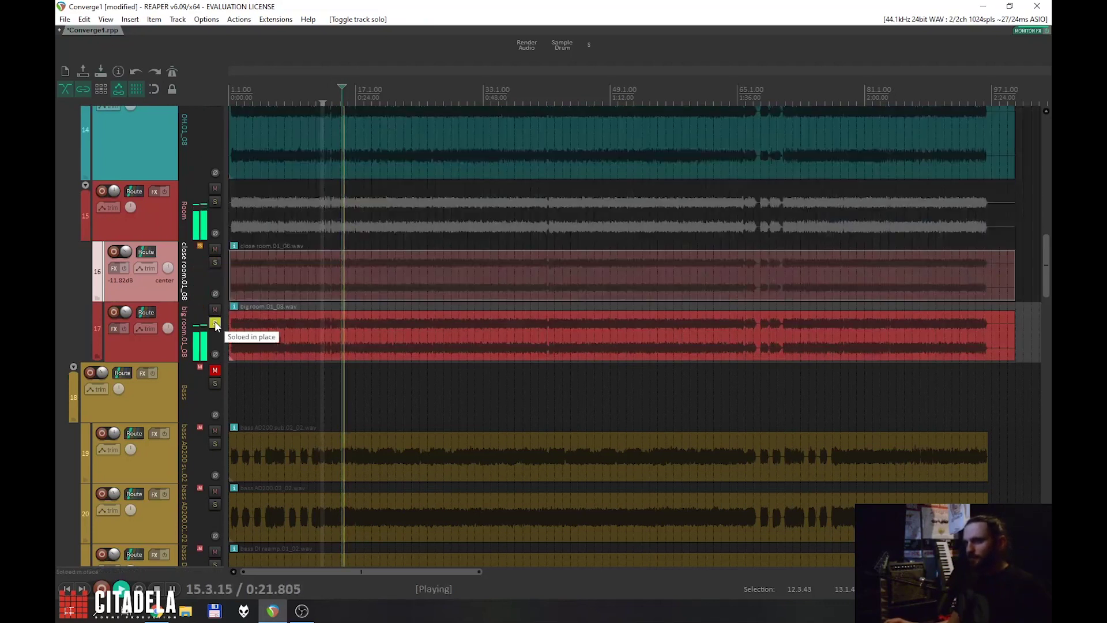
key(space)
click(215, 322)
click(215, 263)
click(215, 263)
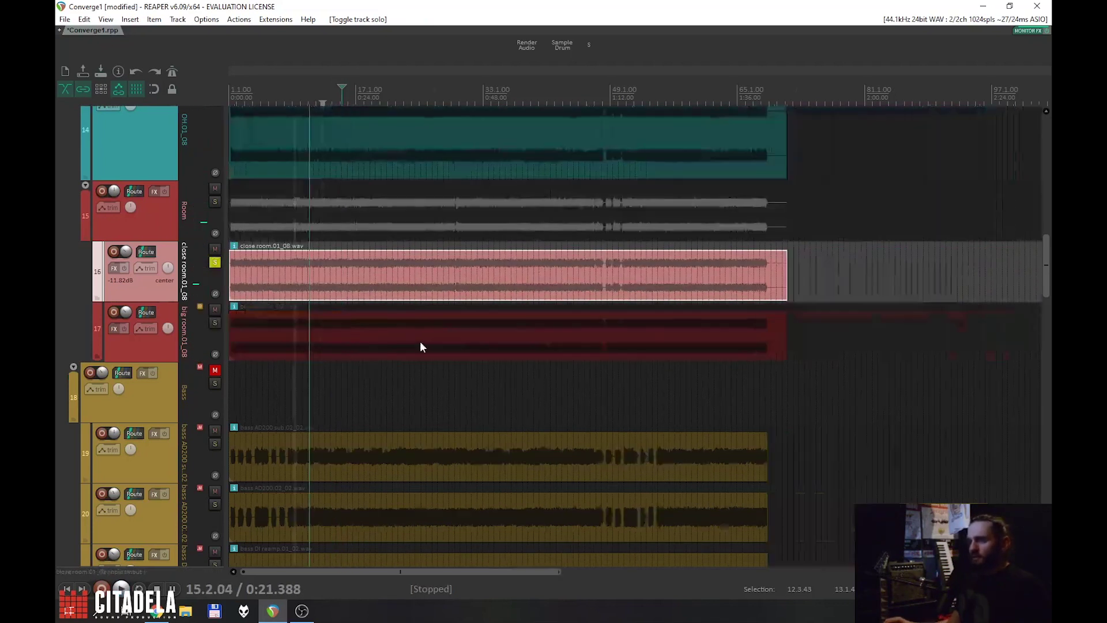
click(215, 263)
Step: Mute the close room track and play the big room track soloed, leaving its solo on
click(215, 249)
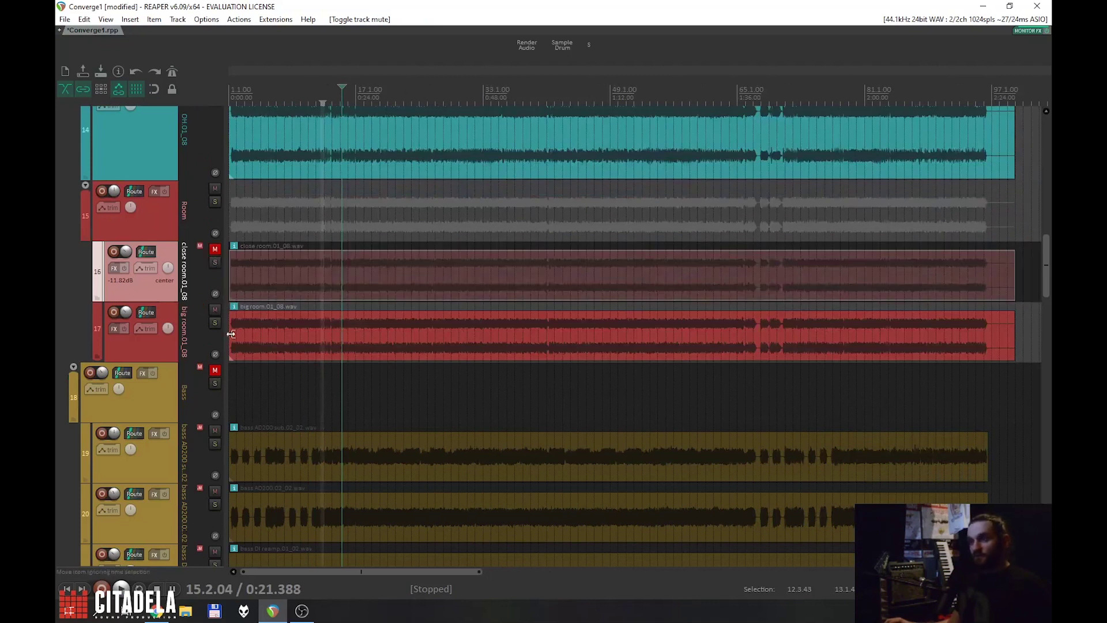
click(215, 323)
key(space)
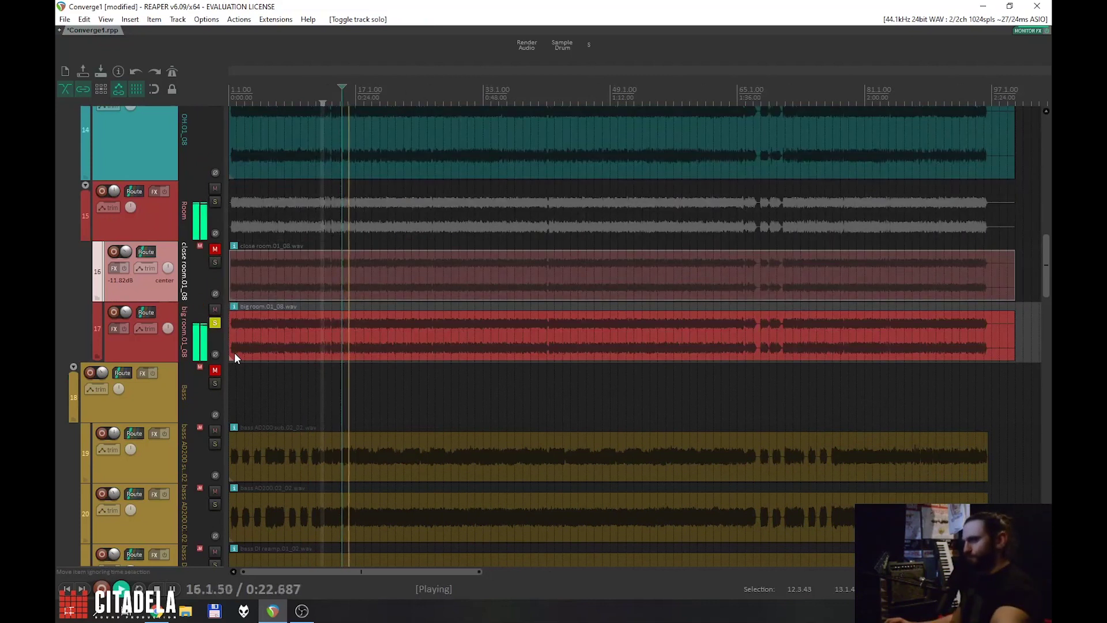
click(215, 323)
key(space)
click(214, 323)
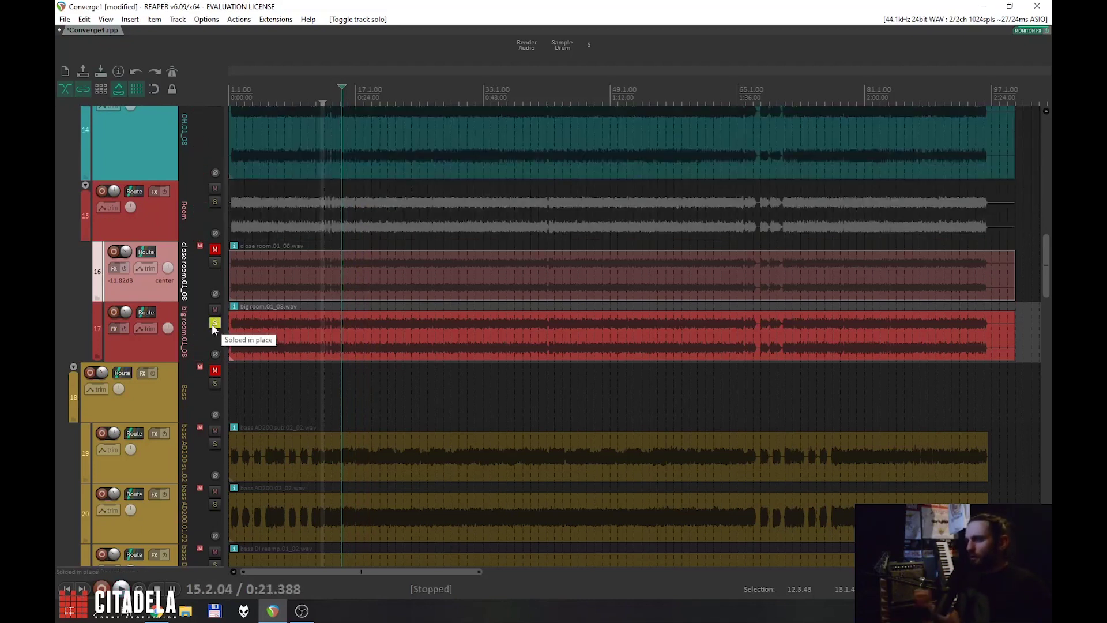
Step: Duplicate the big room track and take the copy out of solo
click(173, 345)
right_click(147, 352)
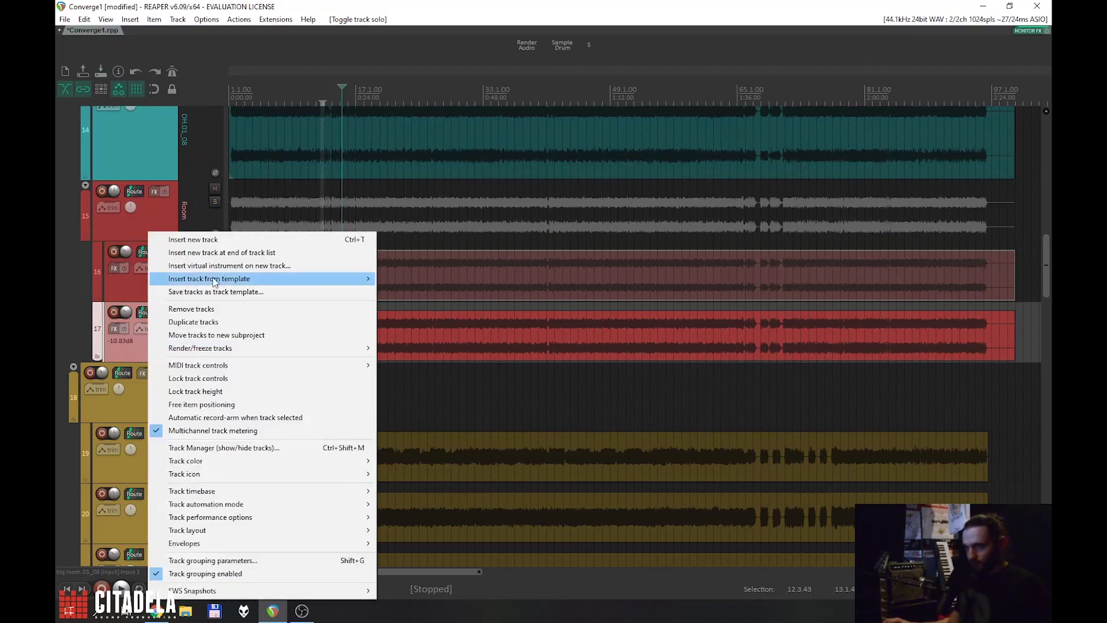
click(219, 322)
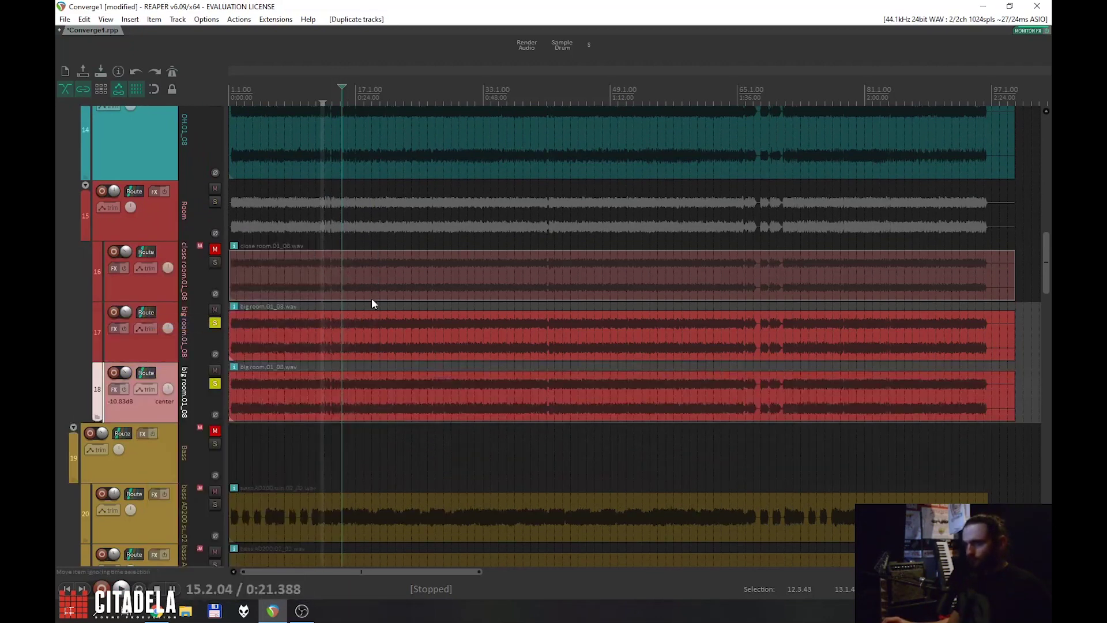
click(215, 383)
Step: Rename the duplicated big room track as DrumReverb
click(196, 417)
click(186, 398)
double_click(186, 398)
text(DrumRever)
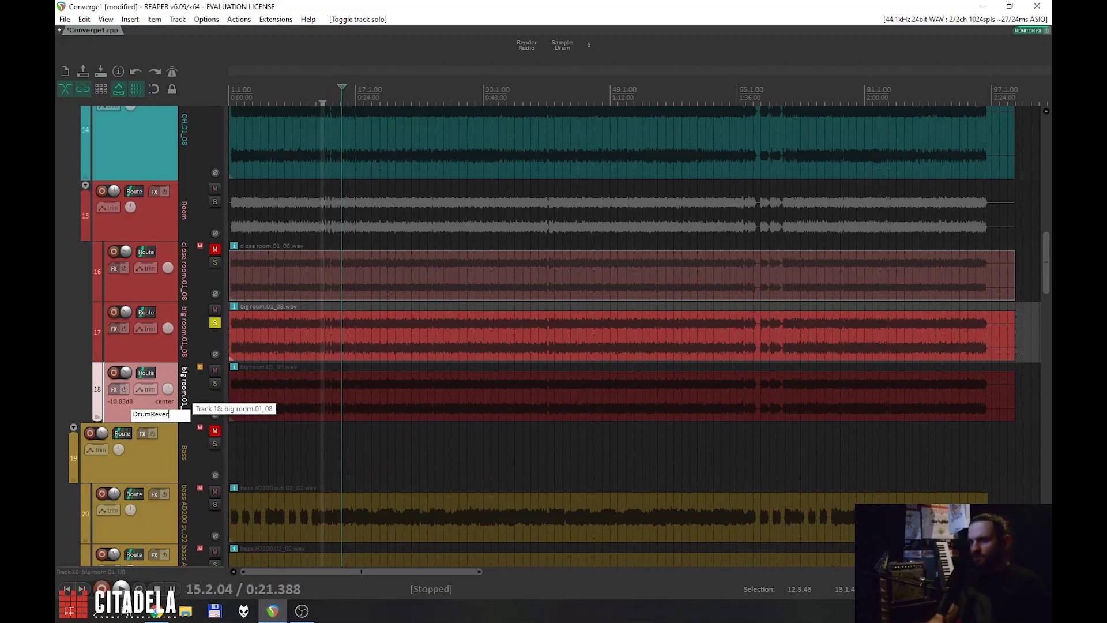
text(b)
key(Return)
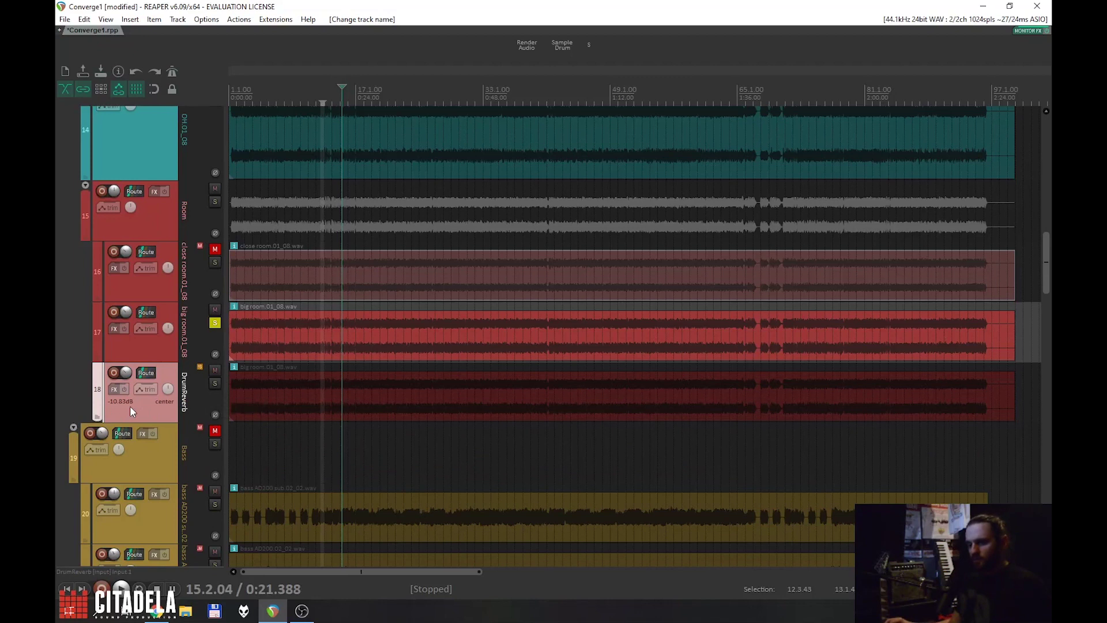
Step: Set the DrumReverb track's colour to purple
key(ctrl+shift+c)
click(703, 249)
click(850, 108)
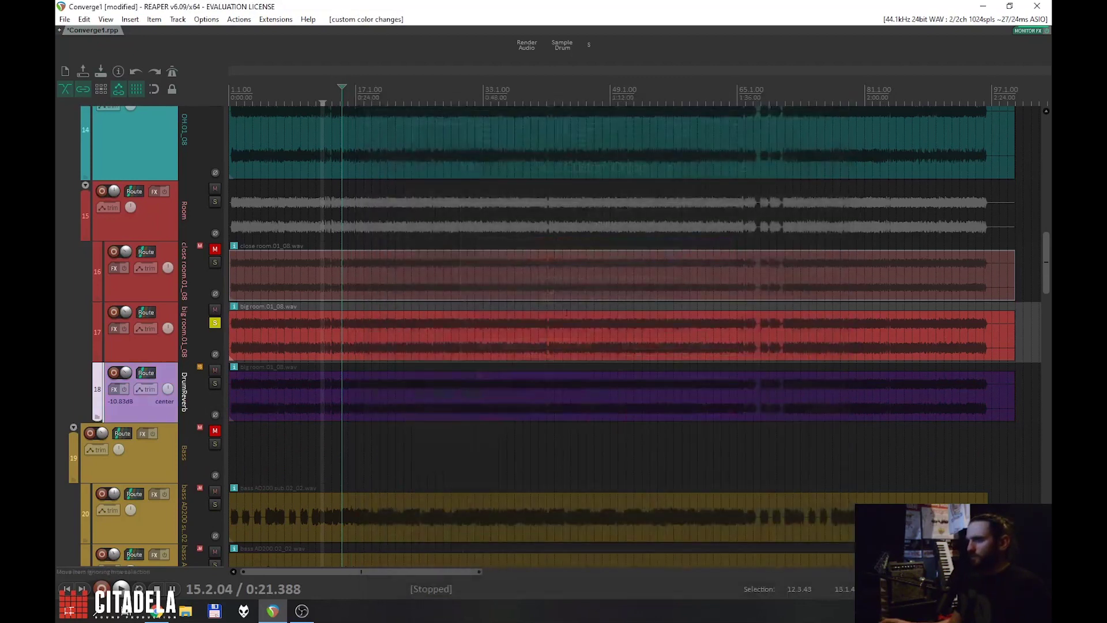
Step: Remove the solo from the big room track and place the edit cursor at about bar 18
click(286, 428)
scroll(287, 421, down, 5)
scroll(287, 421, down, 2)
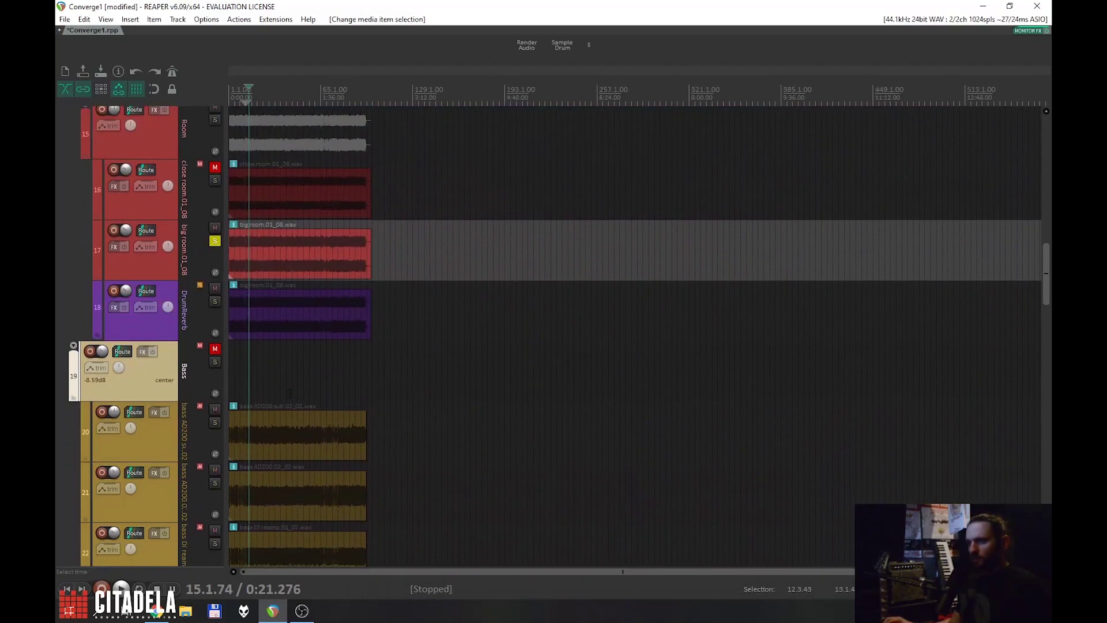
scroll(267, 289, up, 5)
scroll(403, 294, down, 10)
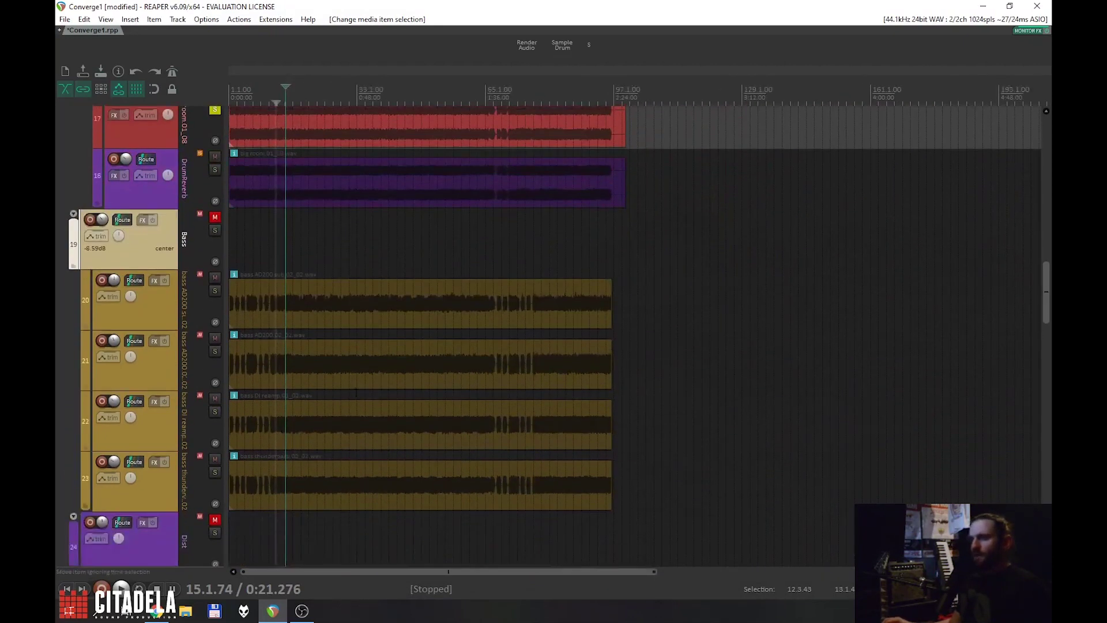
scroll(415, 291, up, 15)
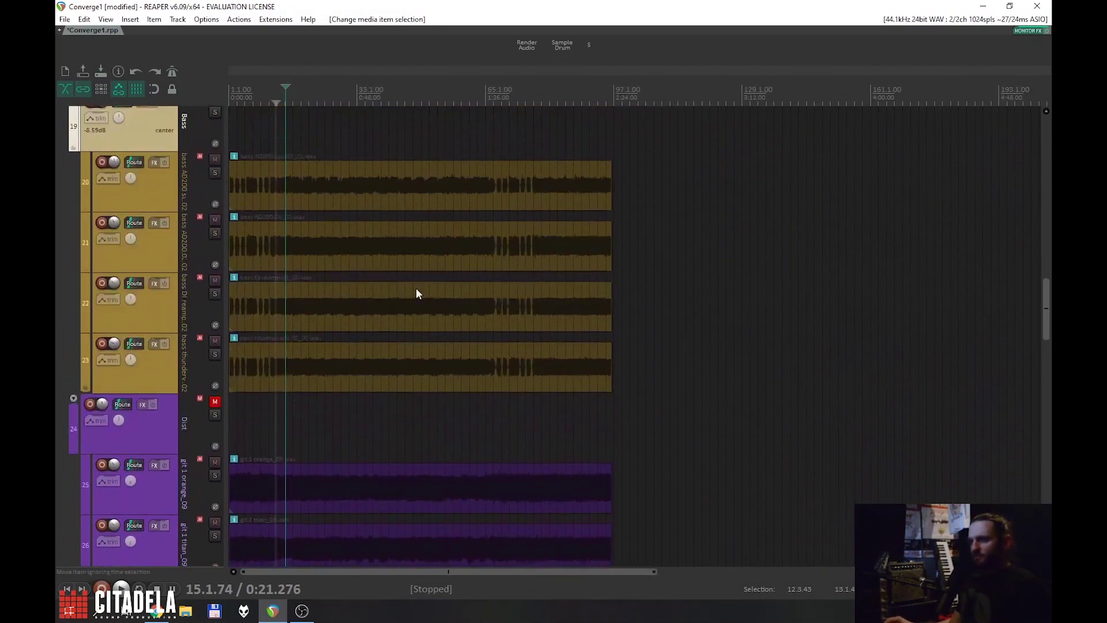
scroll(346, 426, up, 3)
scroll(338, 442, down, 1)
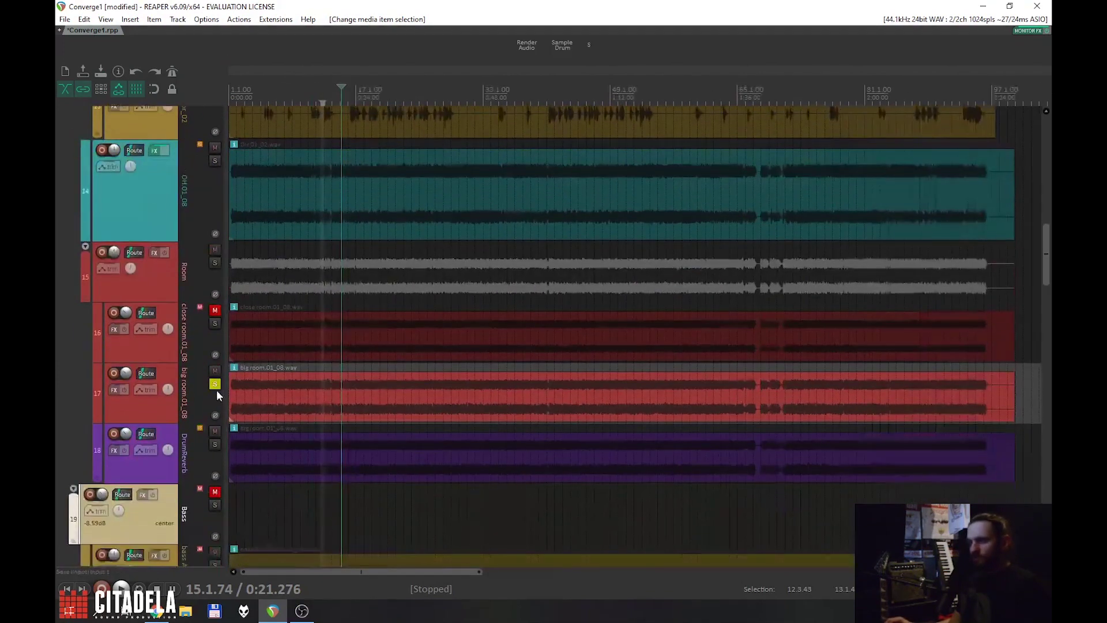
click(219, 392)
scroll(348, 373, down, 3)
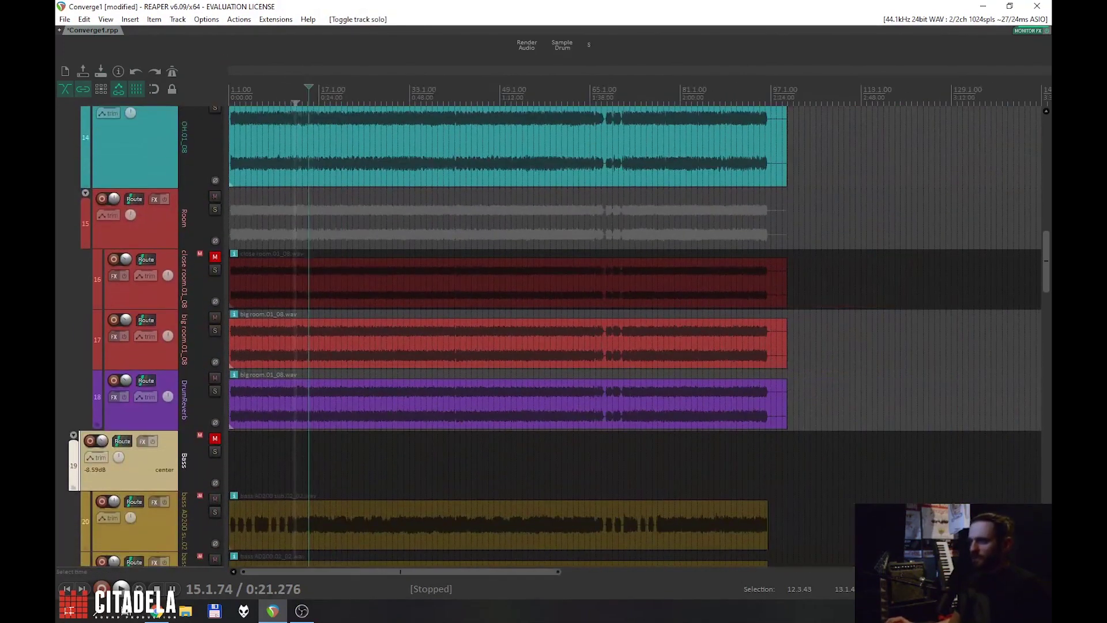
click(329, 453)
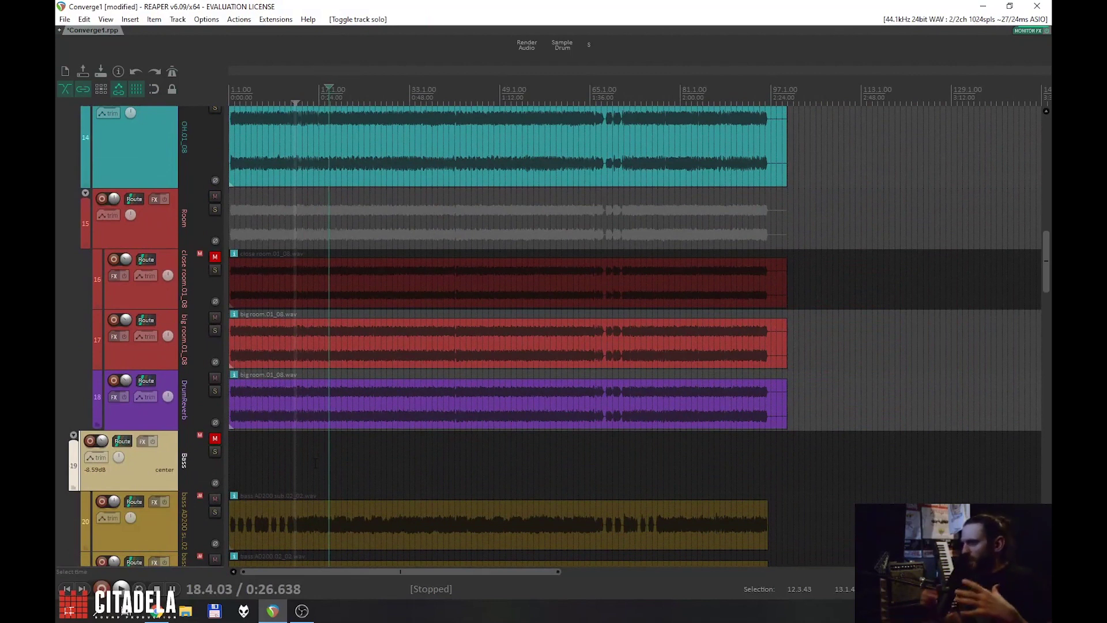
Step: Mute the DrumReverb track
scroll(376, 415, up, 1)
scroll(429, 426, down, 1)
scroll(366, 437, up, 1)
scroll(349, 415, up, 1)
click(214, 378)
click(214, 378)
click(214, 377)
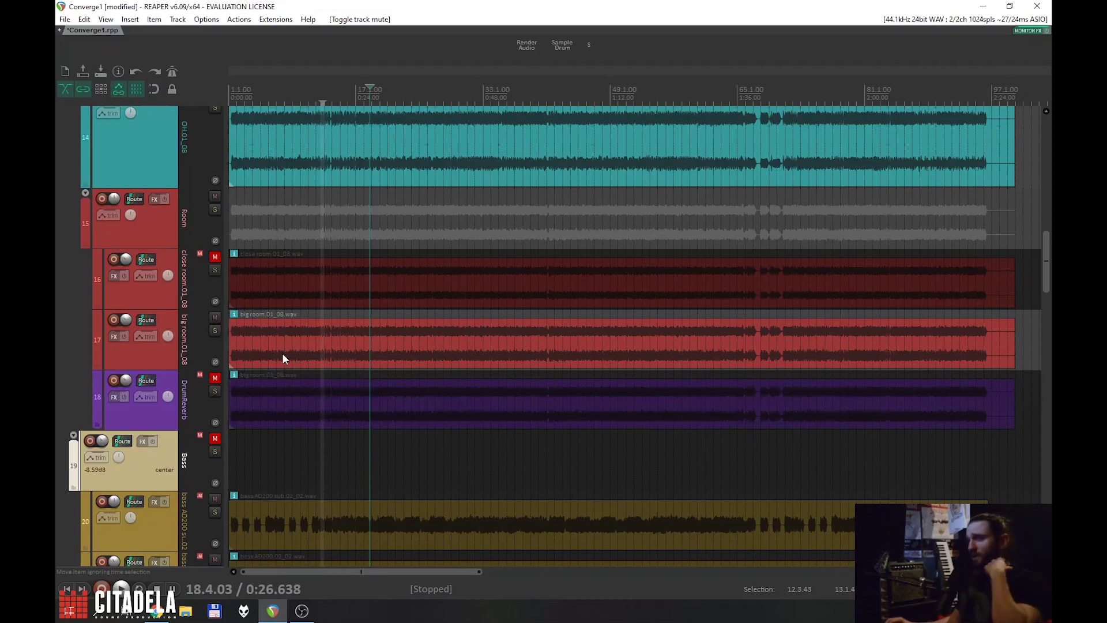
scroll(288, 348, down, 1)
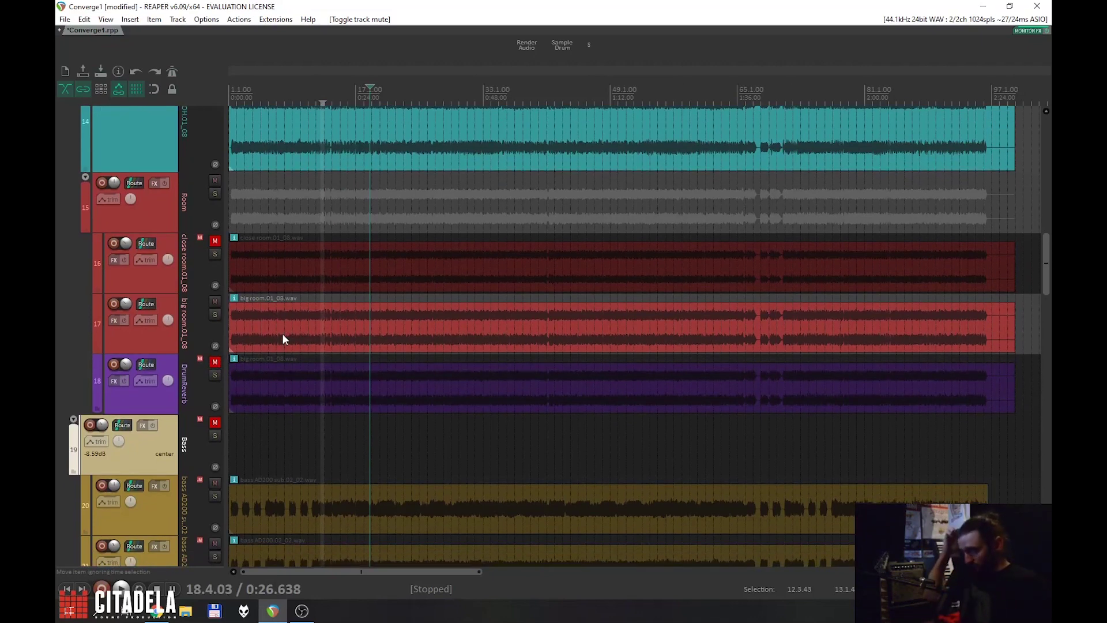
Step: Solo the big room track and play it briefly
click(214, 314)
key(space)
key(space)
click(116, 320)
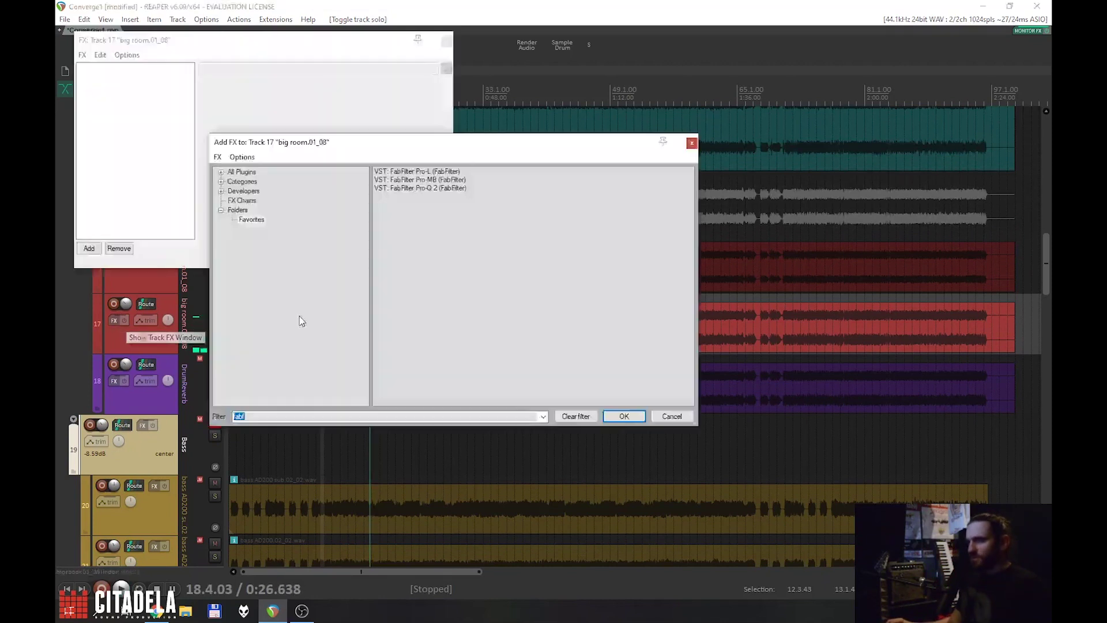
click(691, 143)
click(446, 40)
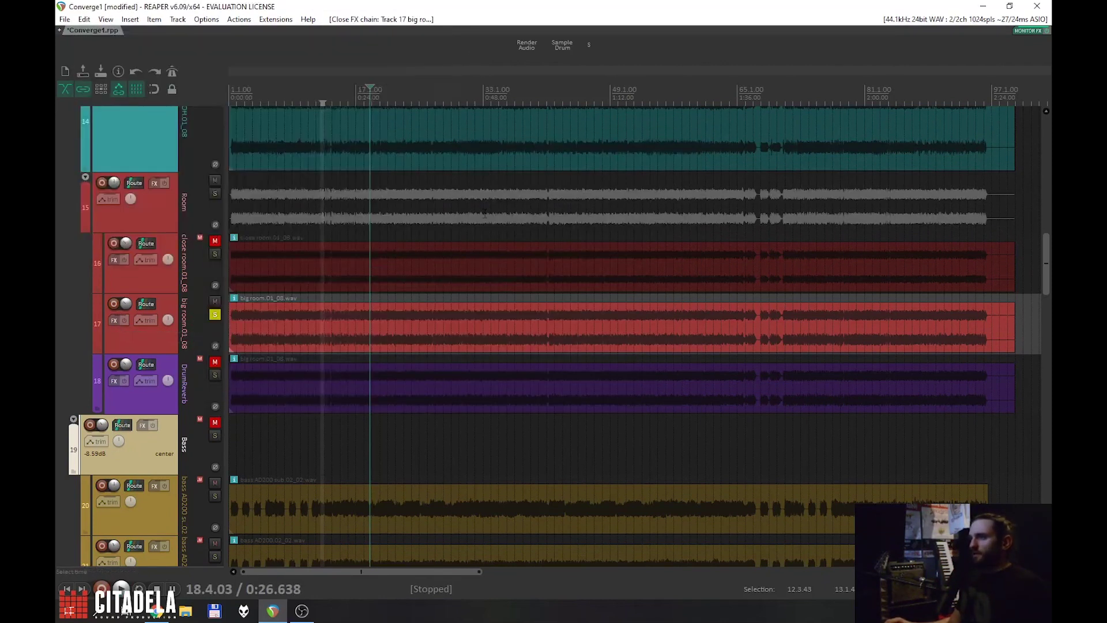
Step: Listen to the soloed big room track from about 0:41 and place the edit cursor at about bar 30
scroll(452, 208, up, 6)
scroll(464, 346, down, 5)
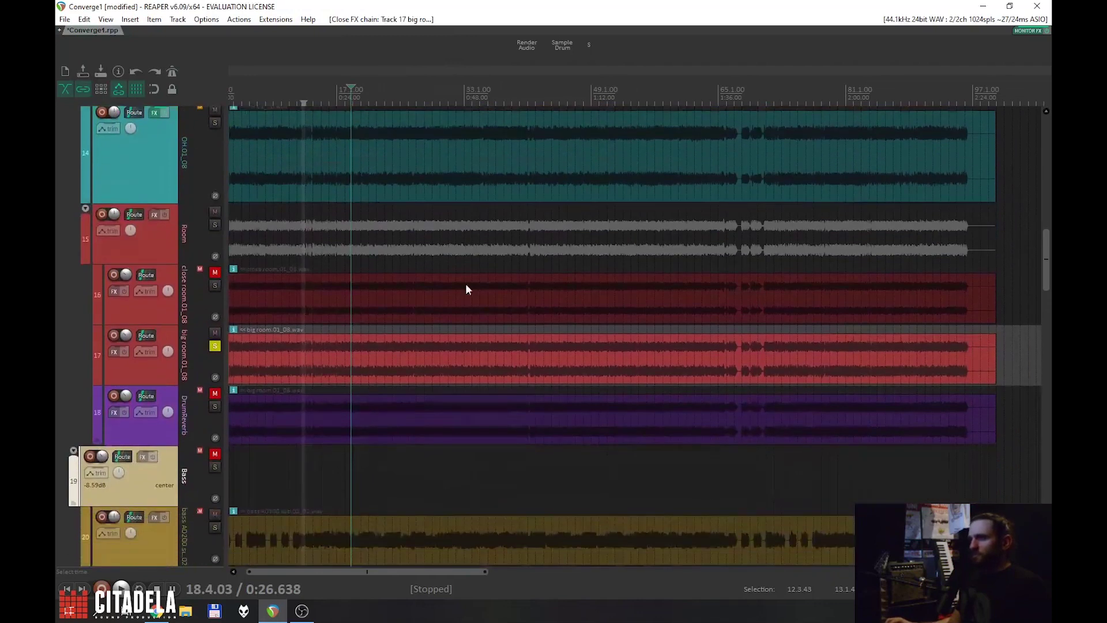
click(430, 357)
scroll(444, 346, up, 5)
key(space)
scroll(445, 369, down, 5)
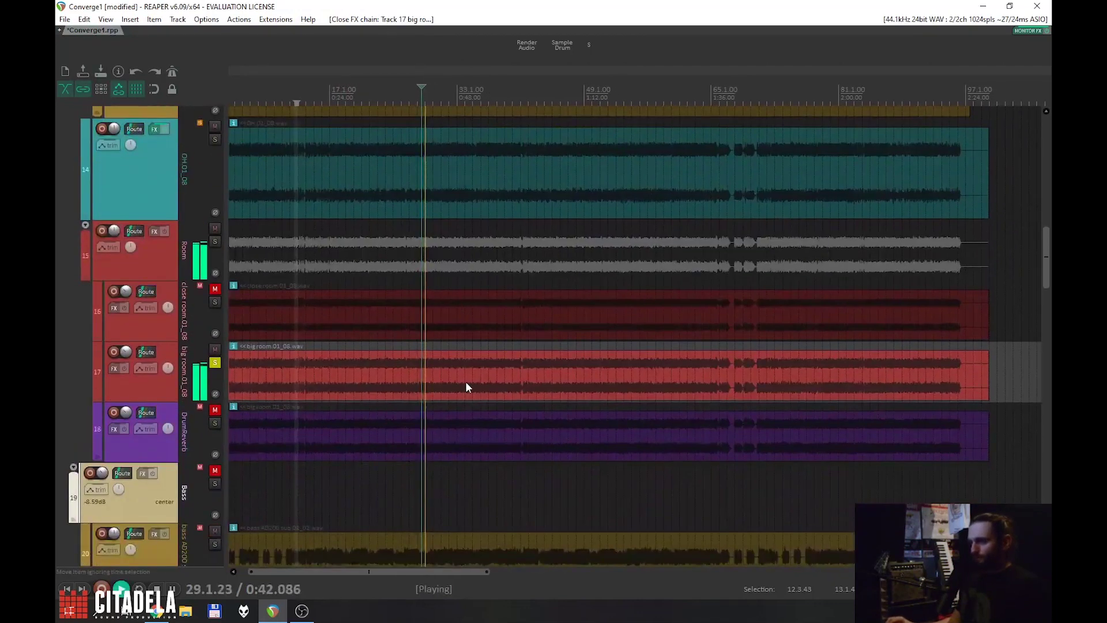
scroll(637, 348, up, 5)
scroll(637, 348, down, 3)
scroll(590, 321, right, 5)
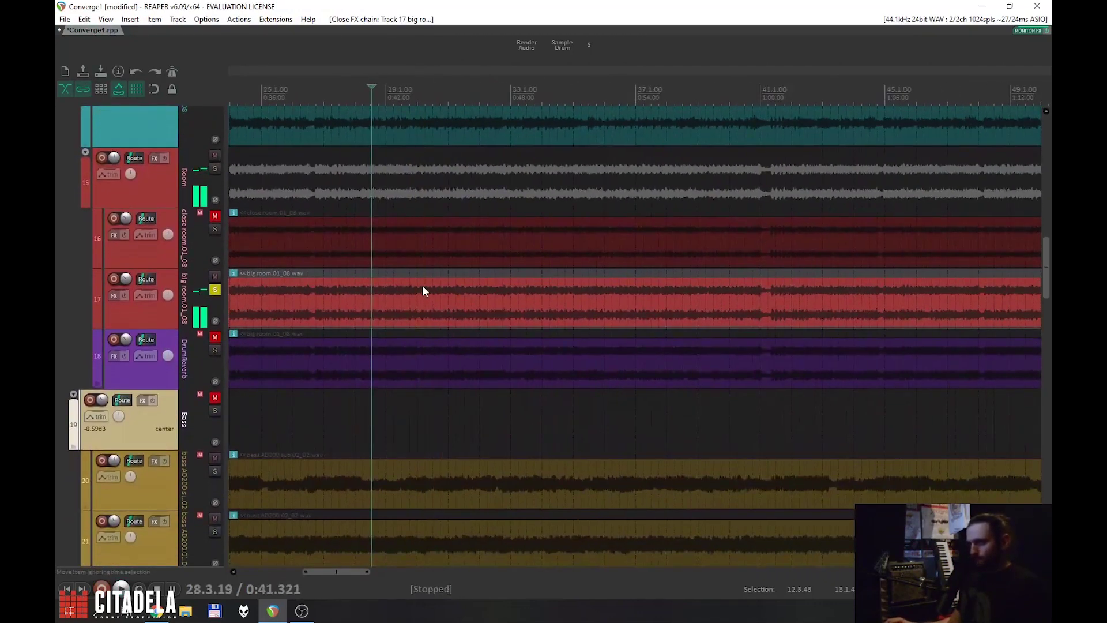
click(546, 311)
key(space)
Step: Open the mixer, insert FabFilter Pro-Q 2 on the big room track, and start playback with the plugin window moved clear
key(ctrl+m)
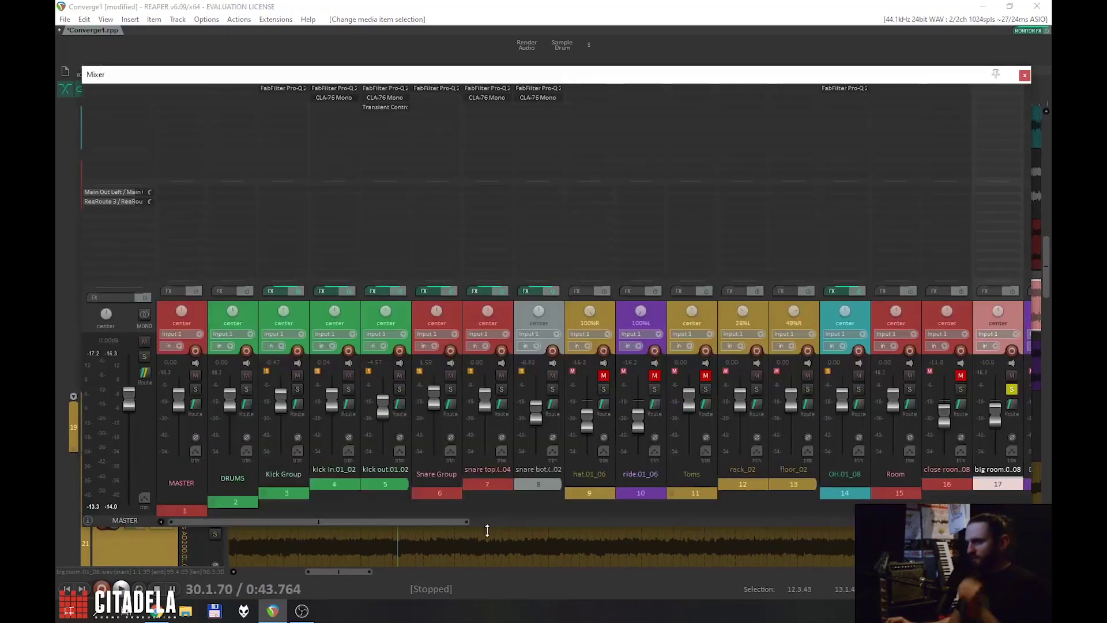
drag(459, 521, 644, 522)
double_click(487, 113)
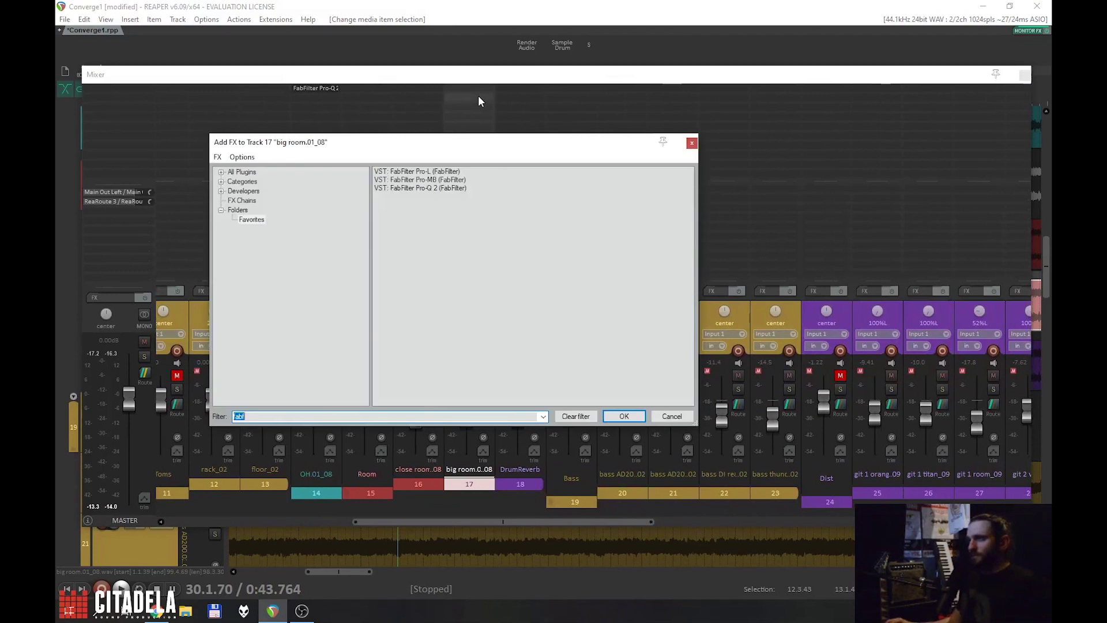
double_click(445, 192)
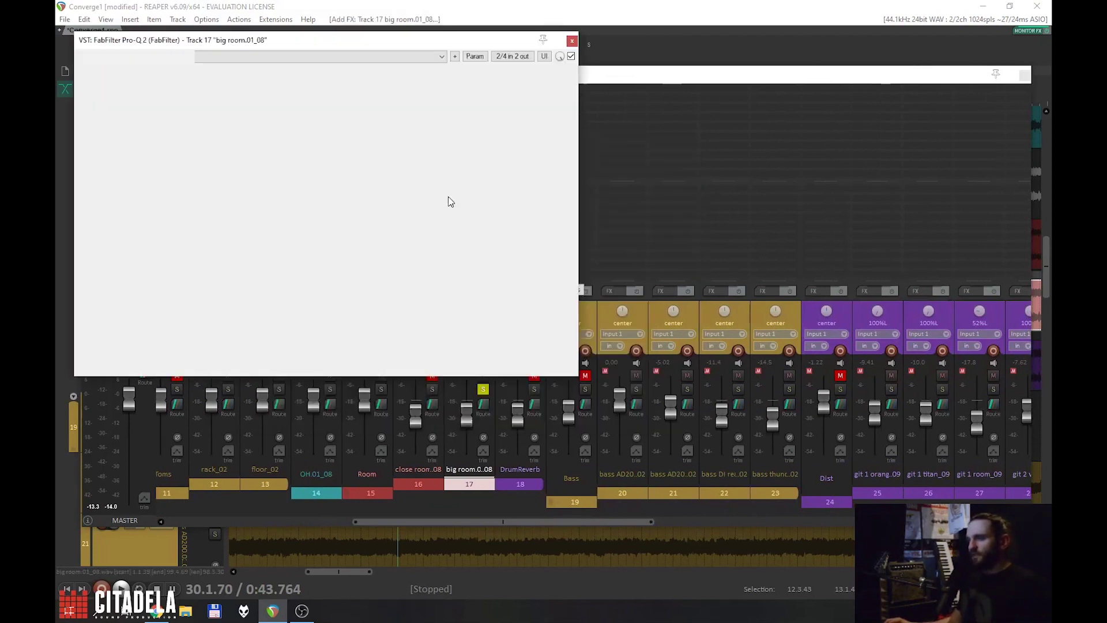
key(space)
drag(450, 68, 583, 128)
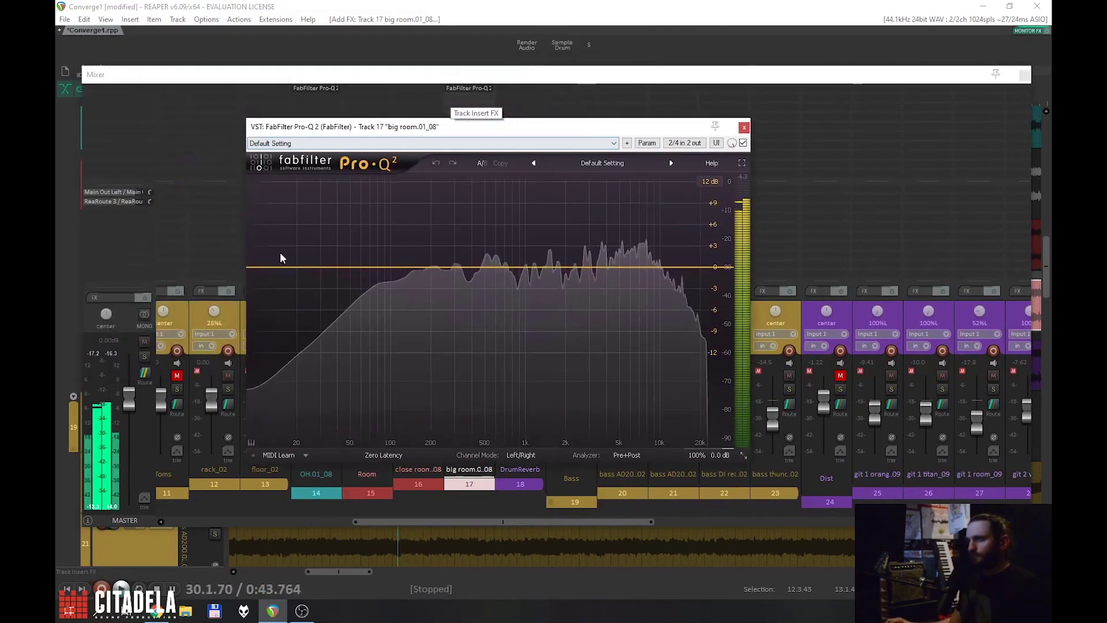
Step: Add a 24 dB/oct low cut at about 62 Hz to the big room equalizer
double_click(307, 267)
drag(307, 267, 358, 269)
click(286, 413)
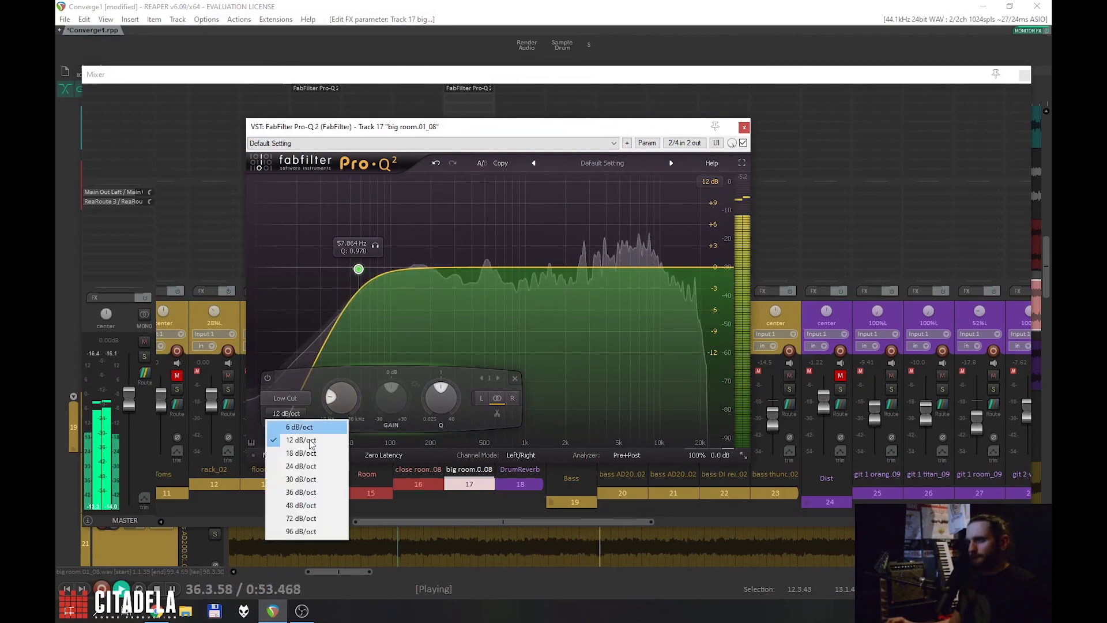
click(294, 464)
click(363, 275)
drag(360, 270, 362, 267)
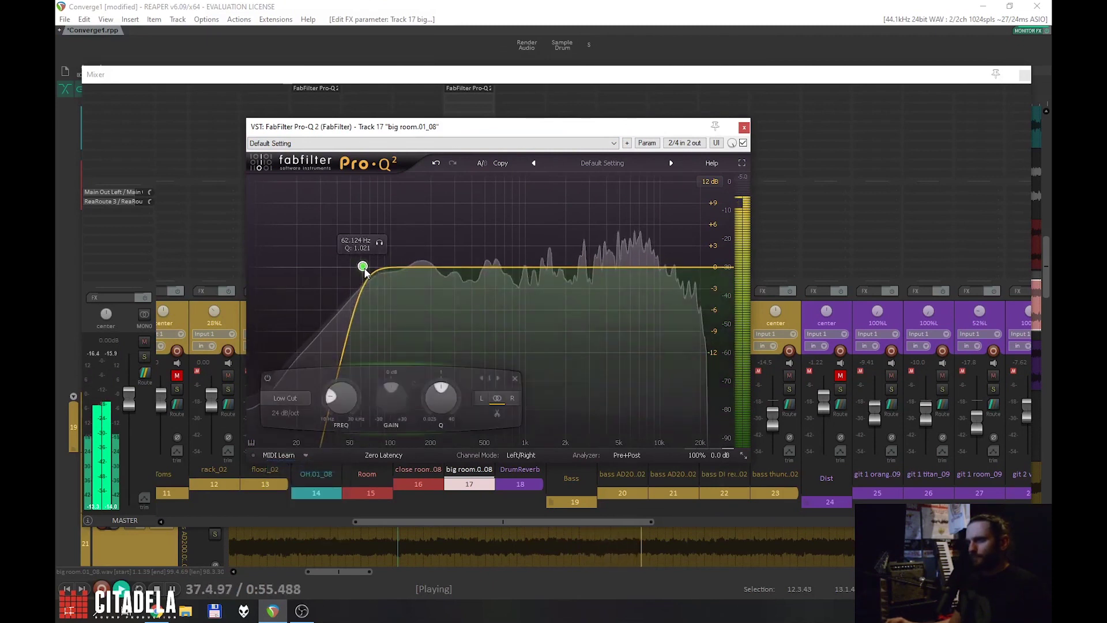
Step: Add a high cut to the big room equalizer and lower it to about 3.7 kHz while listening
double_click(727, 267)
drag(728, 267, 669, 267)
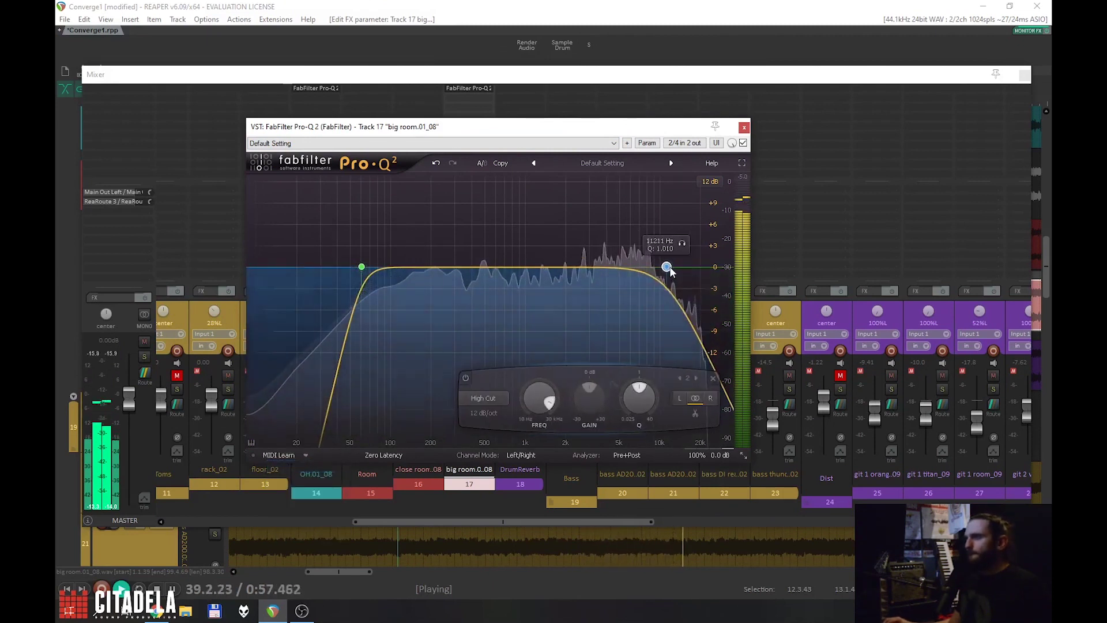
click(486, 414)
click(673, 267)
drag(673, 267, 618, 272)
key(space)
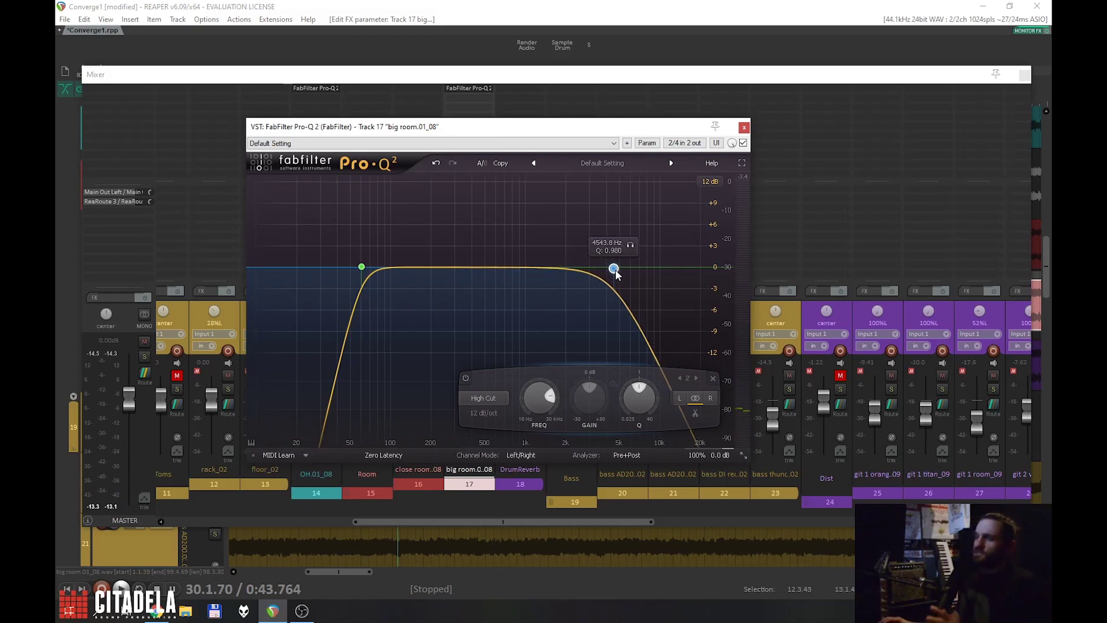
key(space)
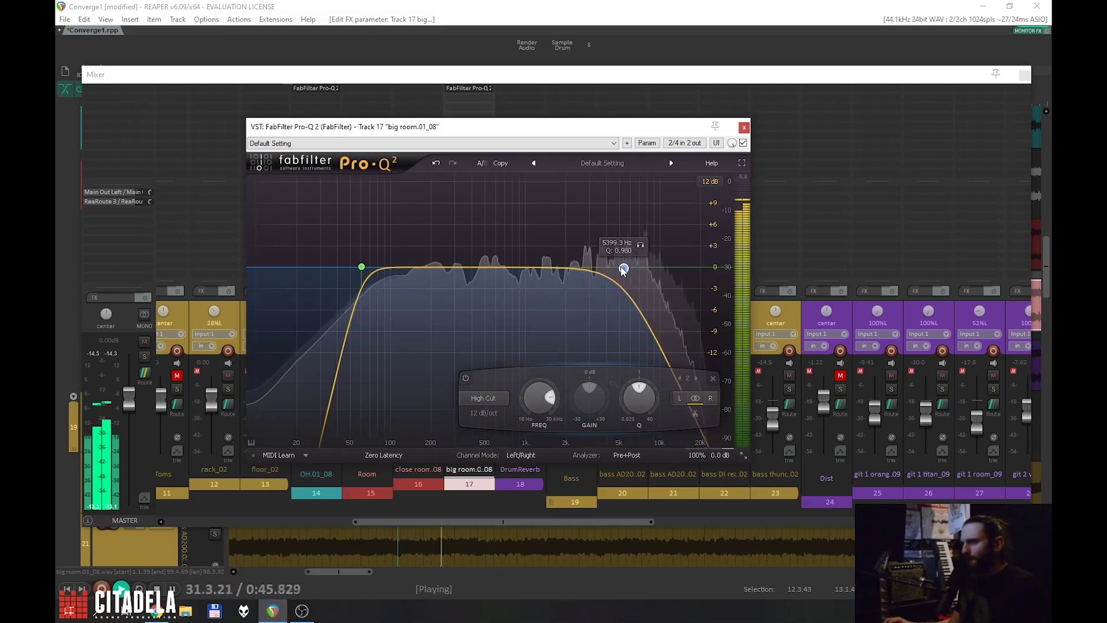
drag(593, 270, 594, 270)
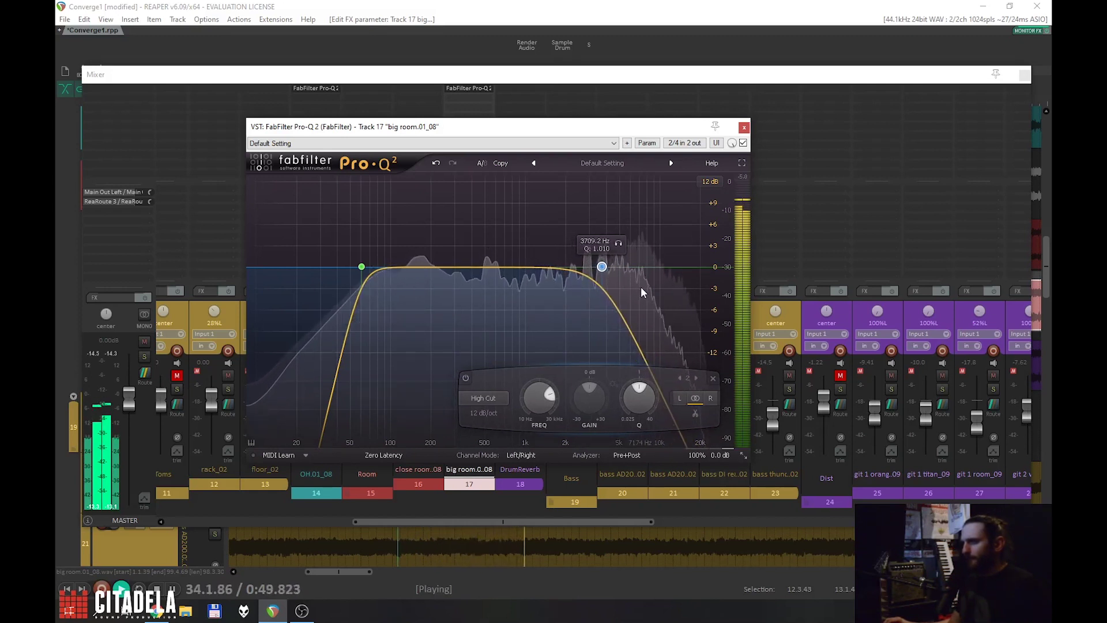
key(space)
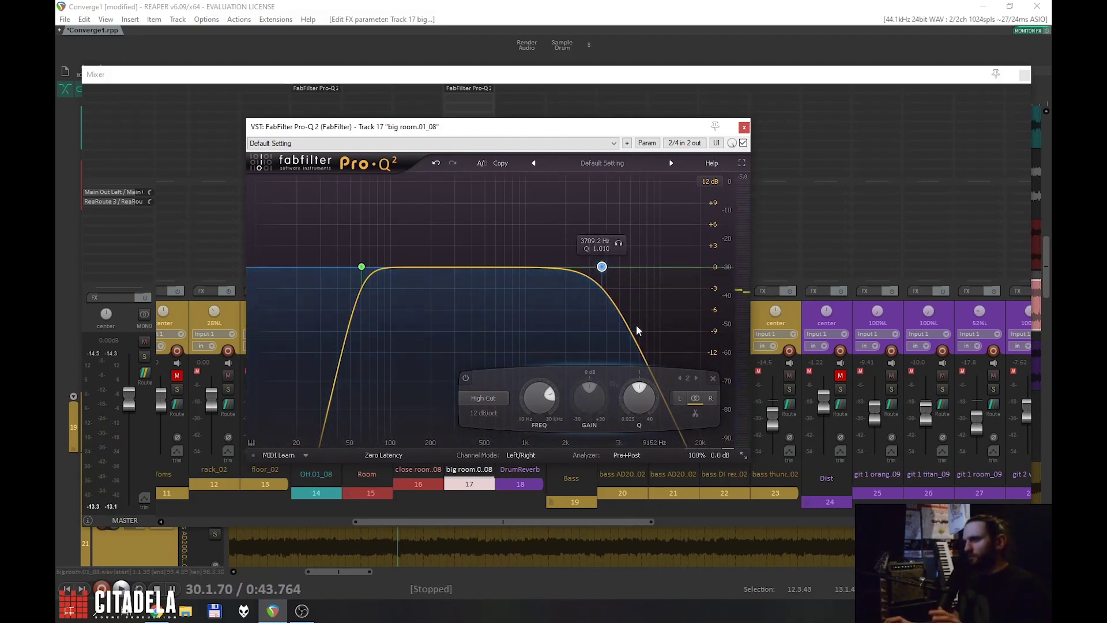
Step: Carve bell cuts from about 110 Hz to 3.2 kHz during playback, including about -4.8 dB near 152 Hz, and close the equalizer
key(space)
drag(433, 267, 416, 306)
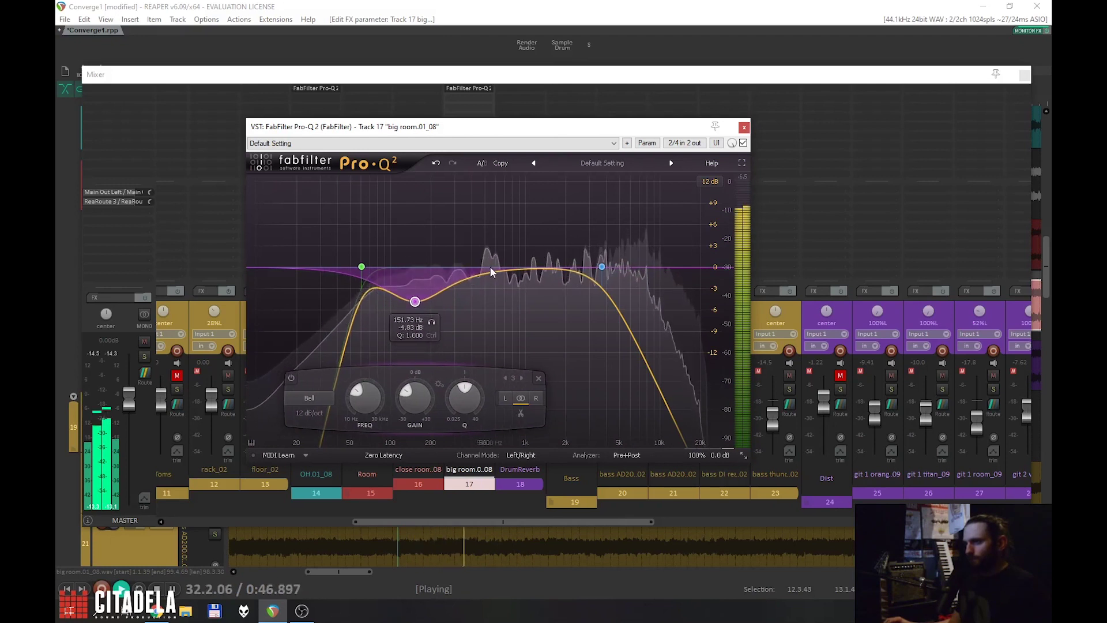
drag(492, 279, 592, 315)
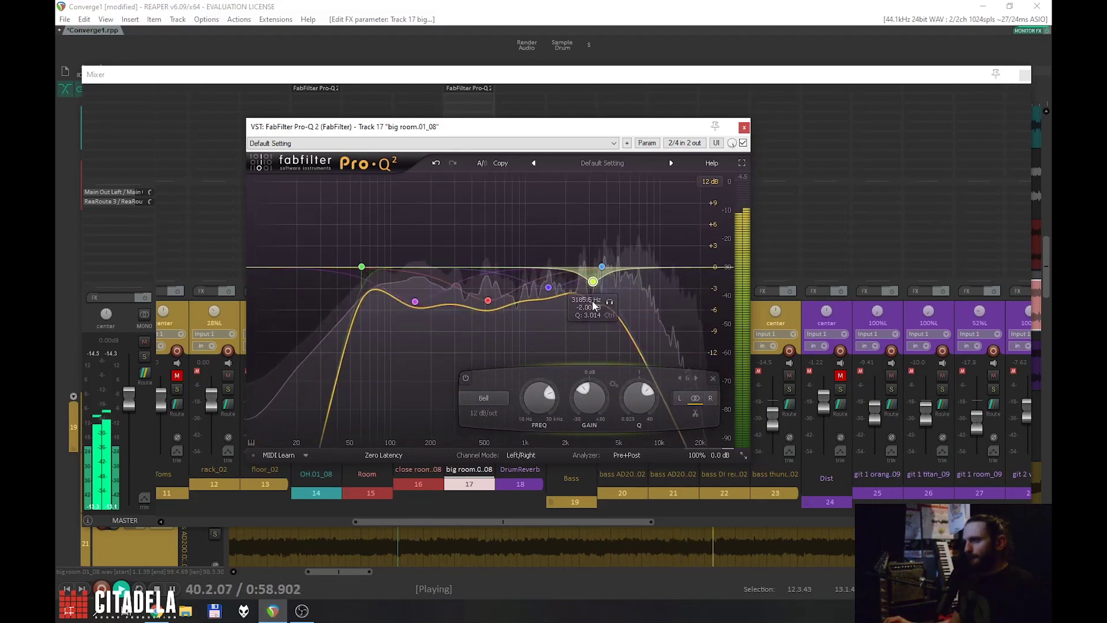
drag(379, 307, 451, 321)
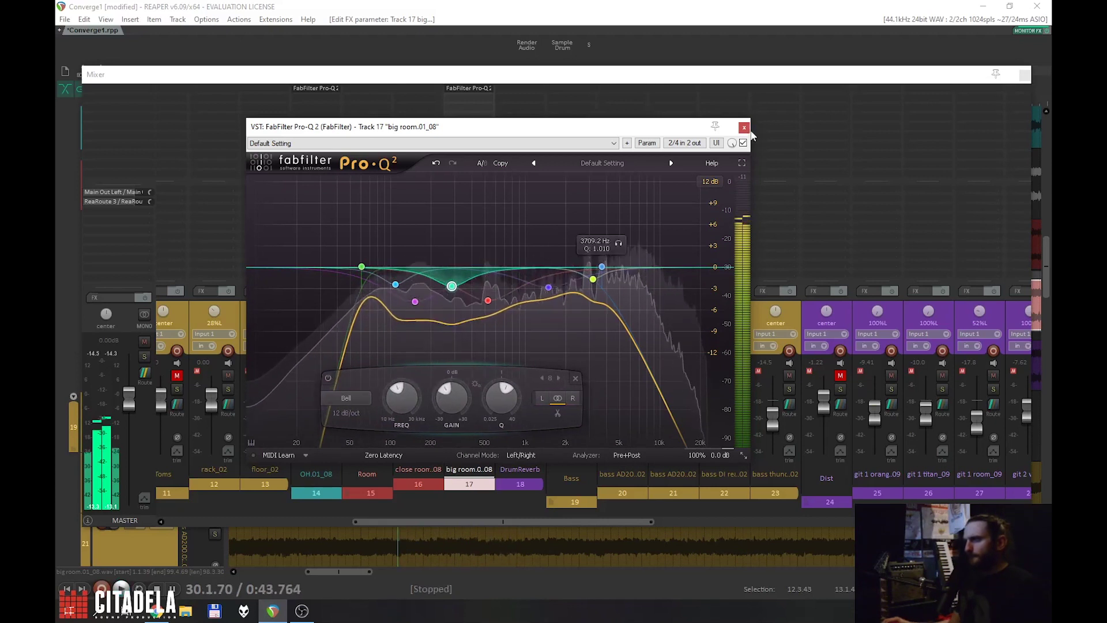
click(744, 127)
Step: Insert the API-2500 Stereo compressor on the big room track, move its window clear of the mixer inserts and play briefly
click(486, 98)
text(api)
double_click(441, 180)
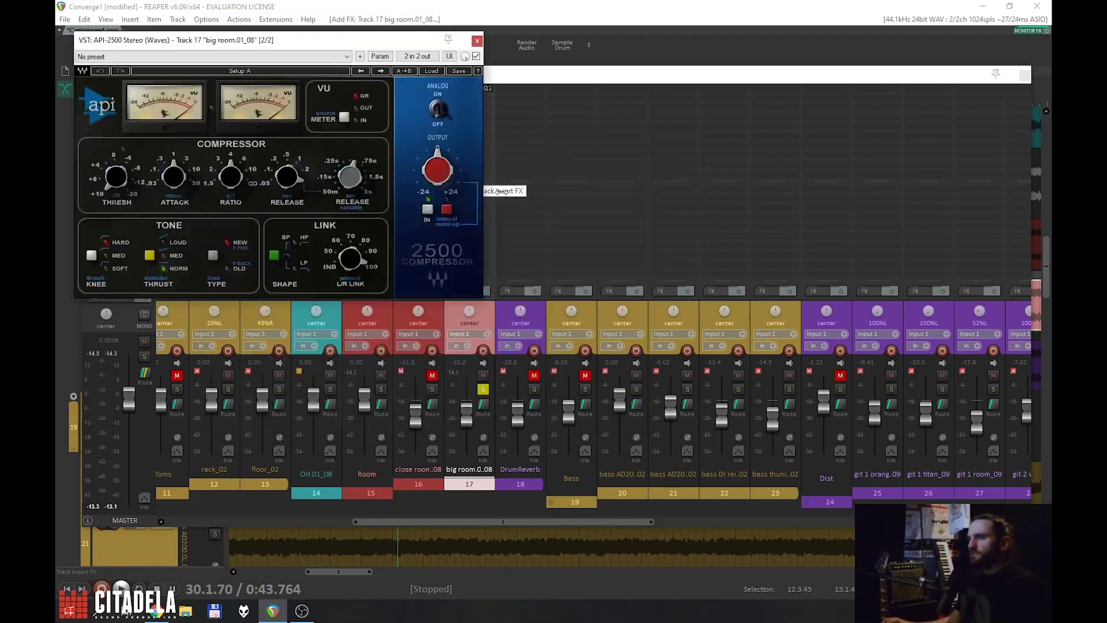
drag(277, 40, 599, 244)
key(space)
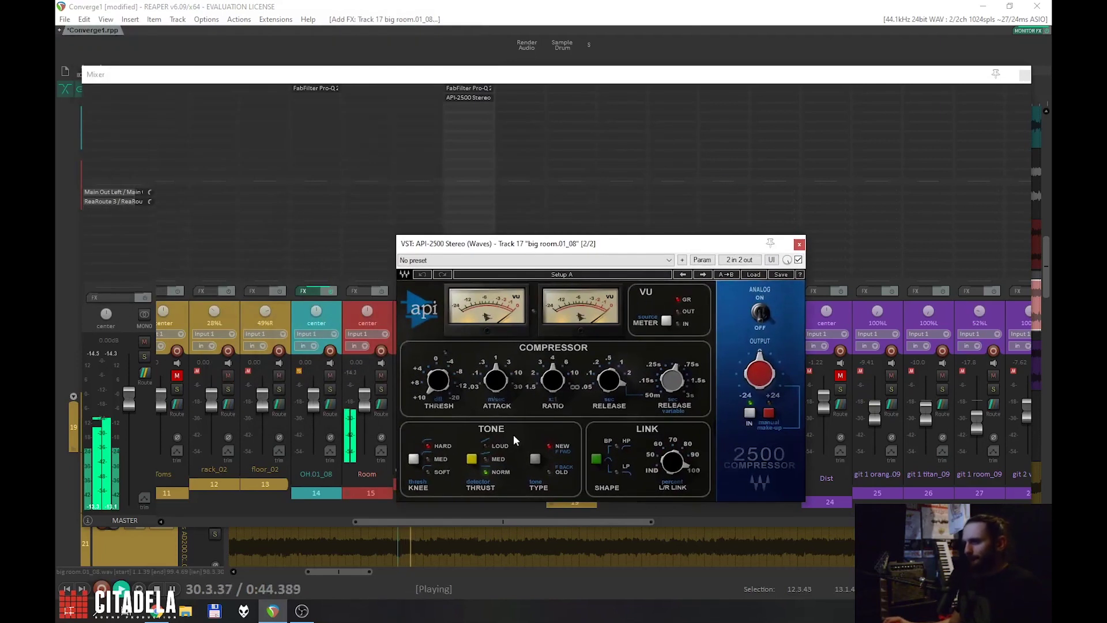
key(space)
Step: Adjust the API-2500's ratio, attack and release, and set its thrust to Loud
click(566, 388)
click(585, 387)
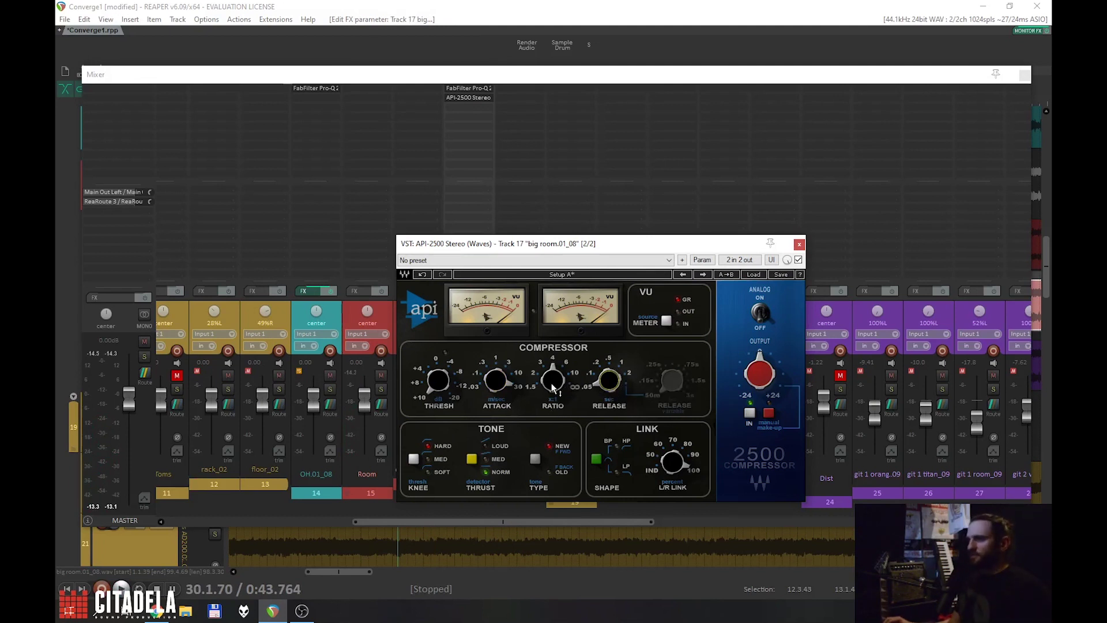
drag(501, 374, 505, 387)
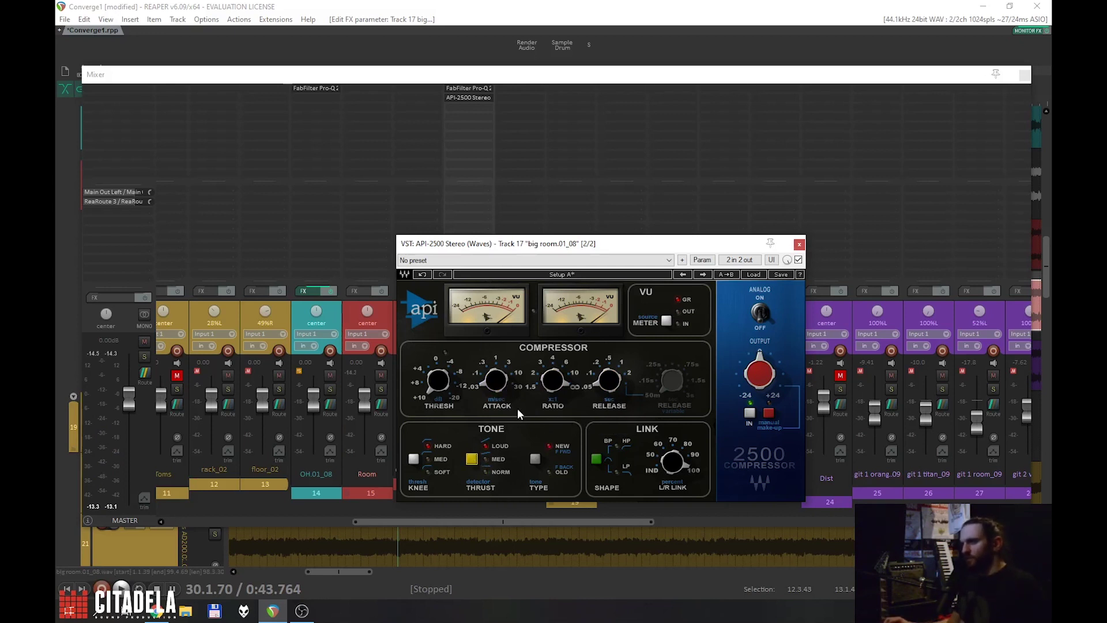
Step: Tune the API-2500's threshold by ear during playback and close the compressor
key(space)
mouse_move(435, 382)
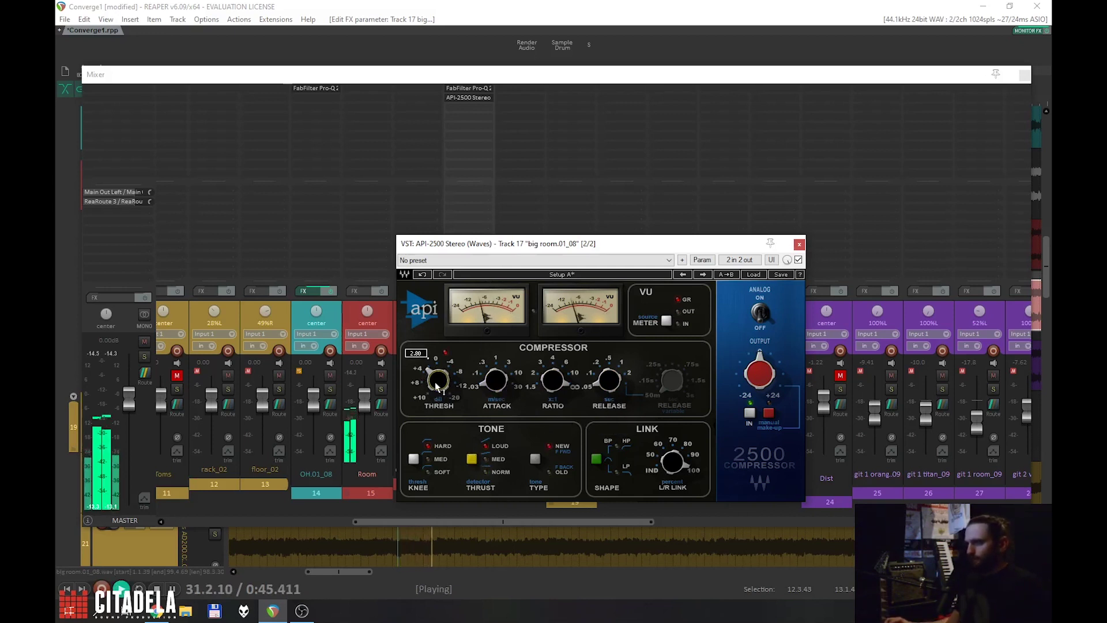
key(space)
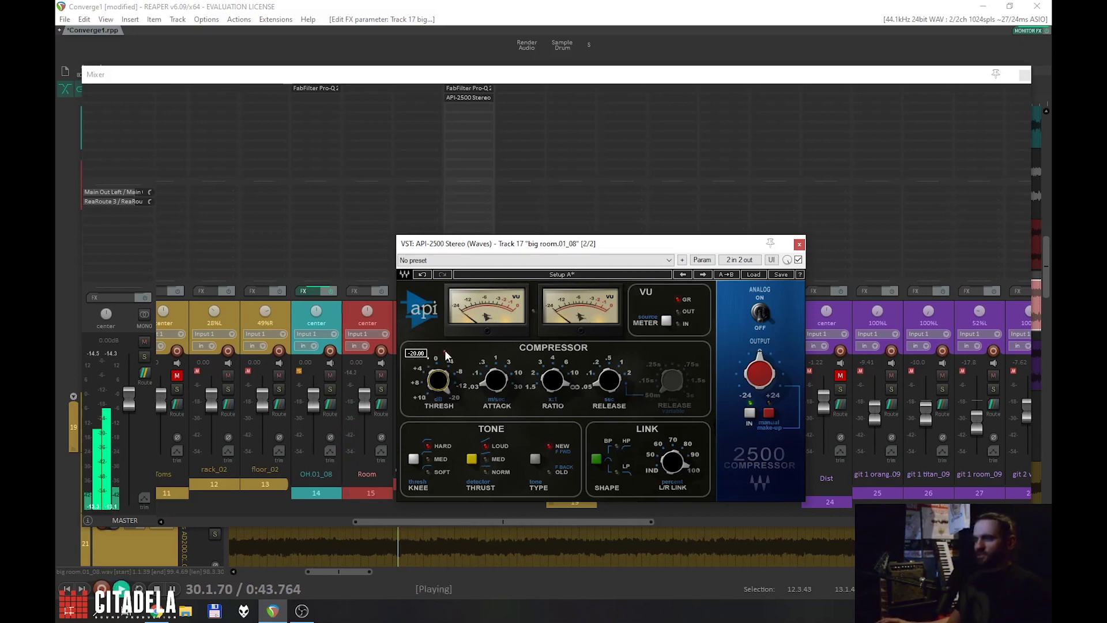
key(space)
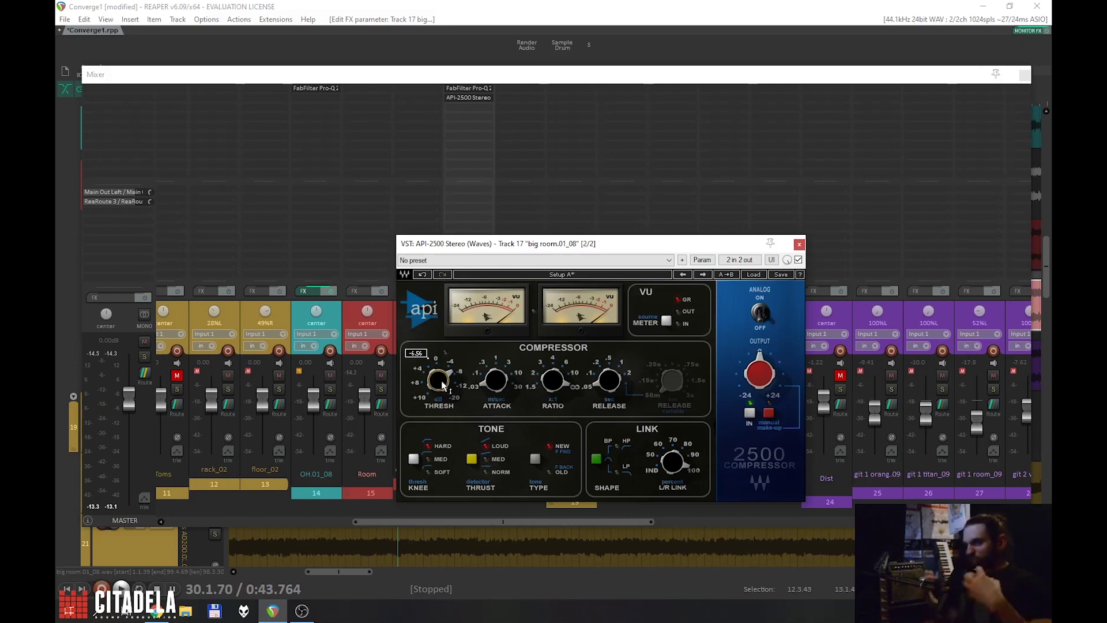
drag(443, 390, 443, 381)
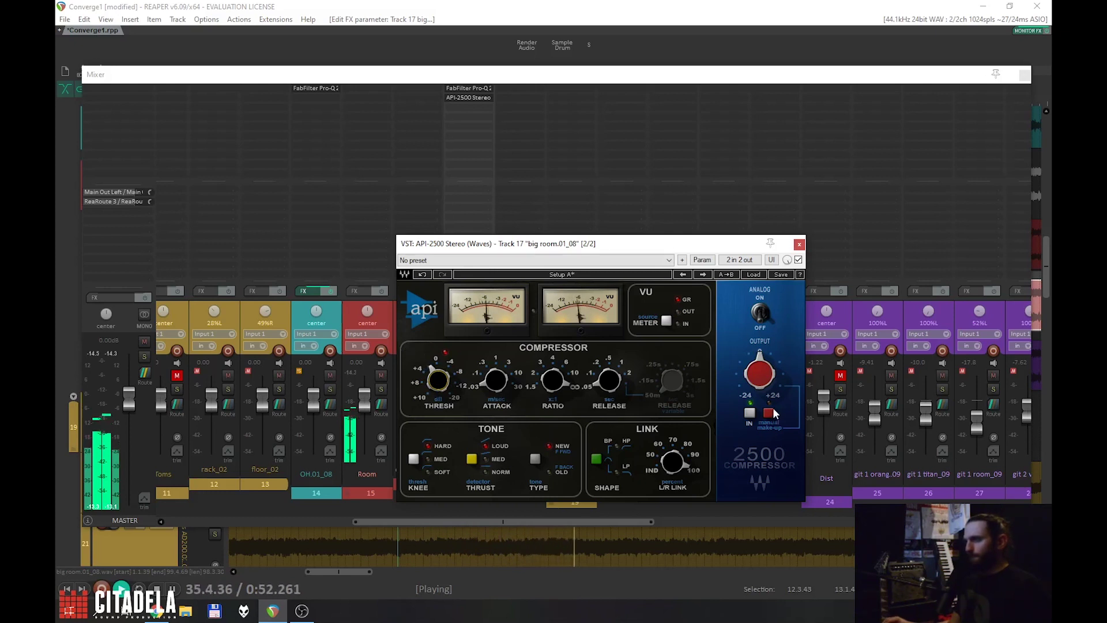
click(799, 244)
Step: Reopen the big room equalizer, add a bell cut of about 3 dB just below 1 kHz, readjust the neighbouring band and close it
click(468, 88)
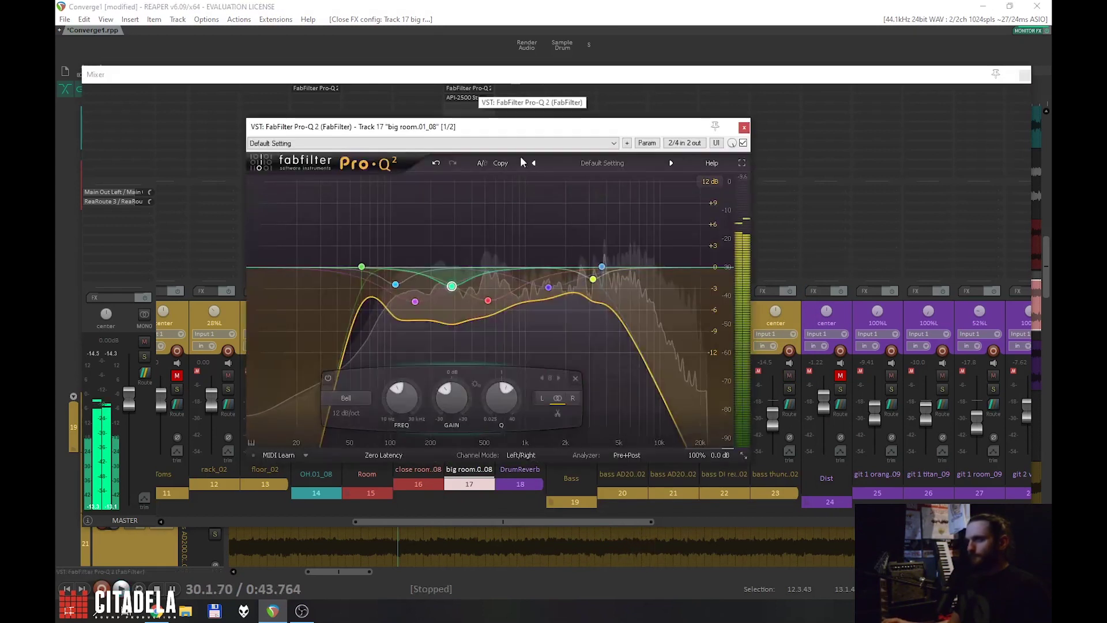
key(space)
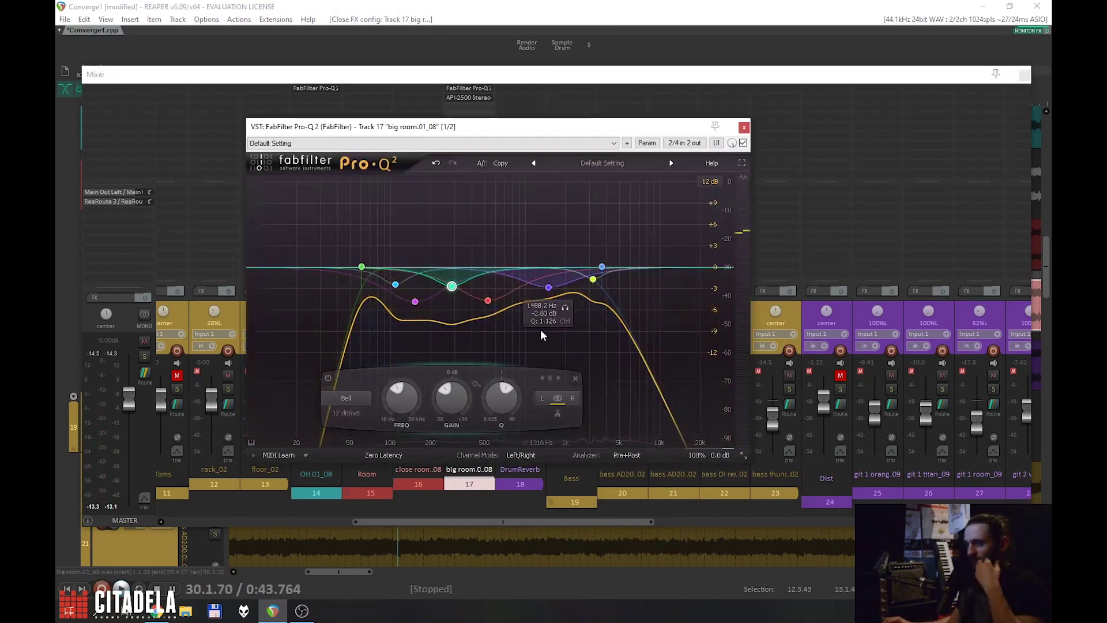
key(space)
mouse_move(452, 286)
mouse_down()
mouse_move(454, 320)
mouse_move(452, 287)
mouse_up()
drag(522, 265, 512, 201)
drag(512, 240, 548, 301)
right_click(568, 285)
click(595, 365)
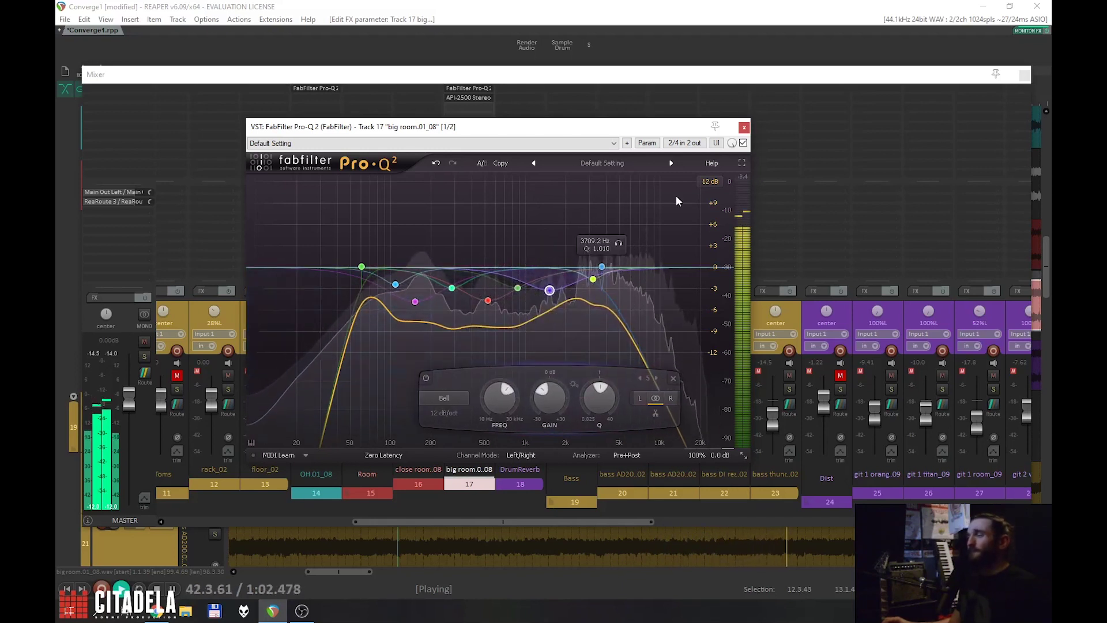
key(space)
click(743, 127)
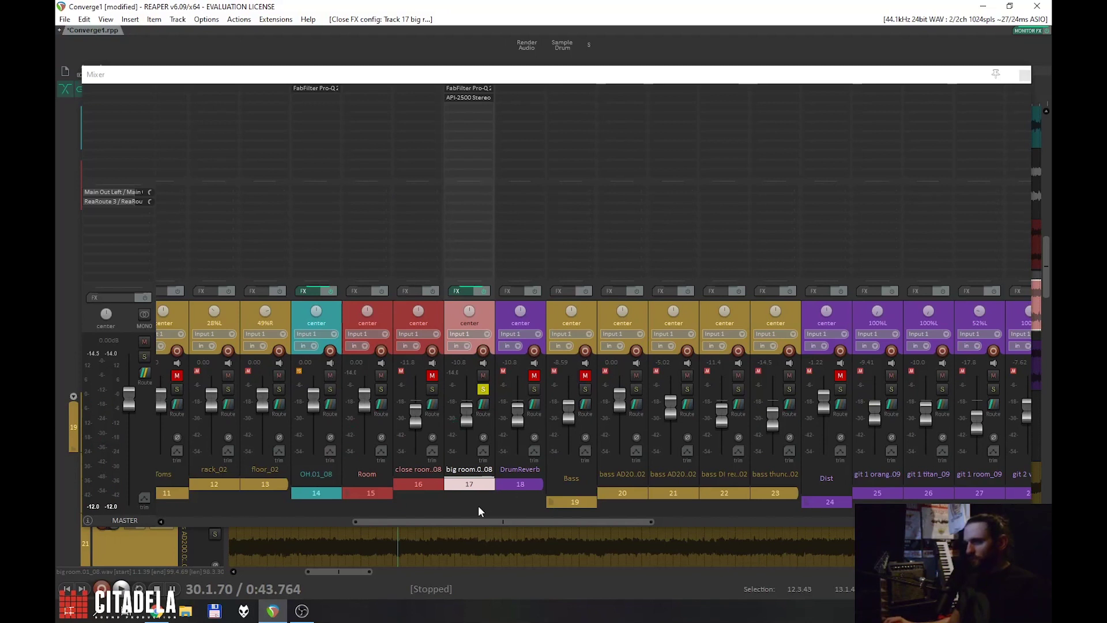
Step: Unsolo the big room track and set its volume to -7.09 dB while listening to the drums
scroll(466, 520, left, 1)
click(501, 390)
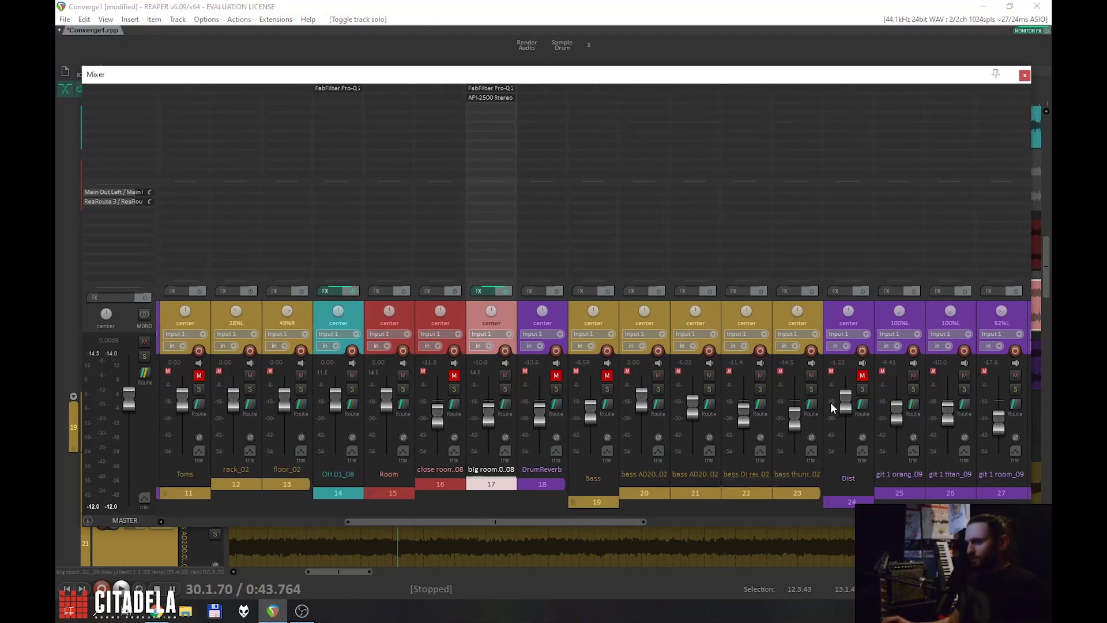
key(space)
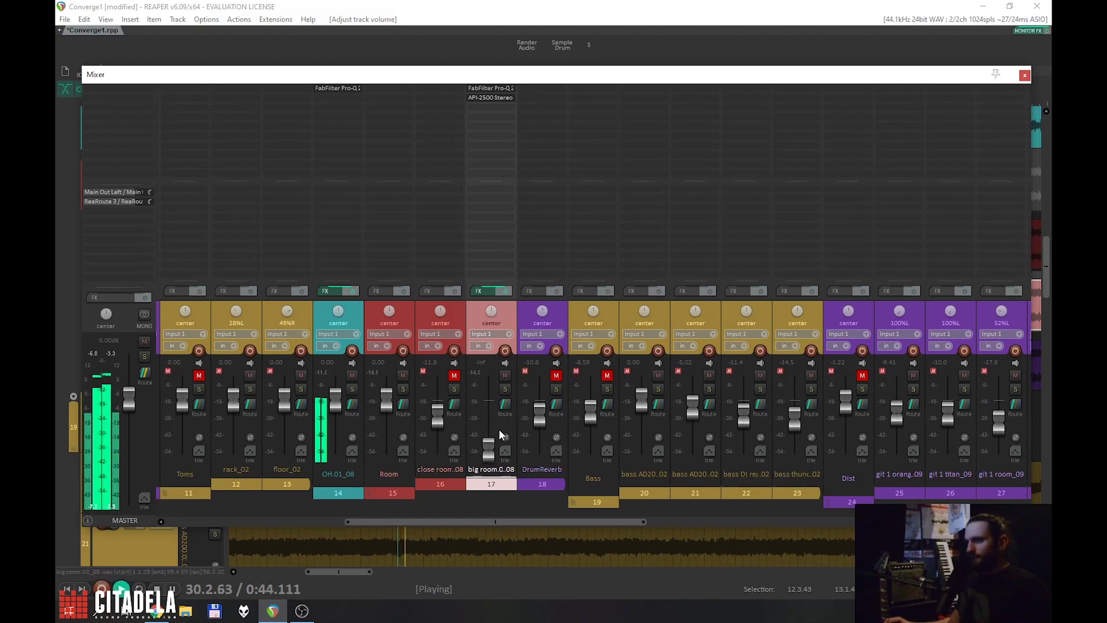
drag(488, 455, 491, 418)
key(space)
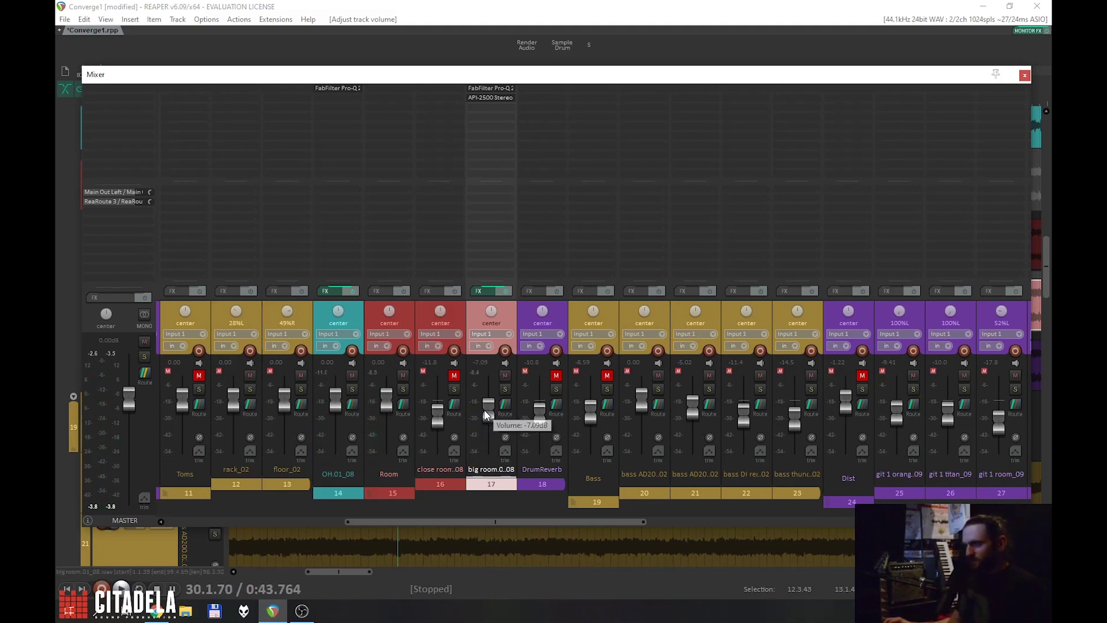
key(space)
key(space)
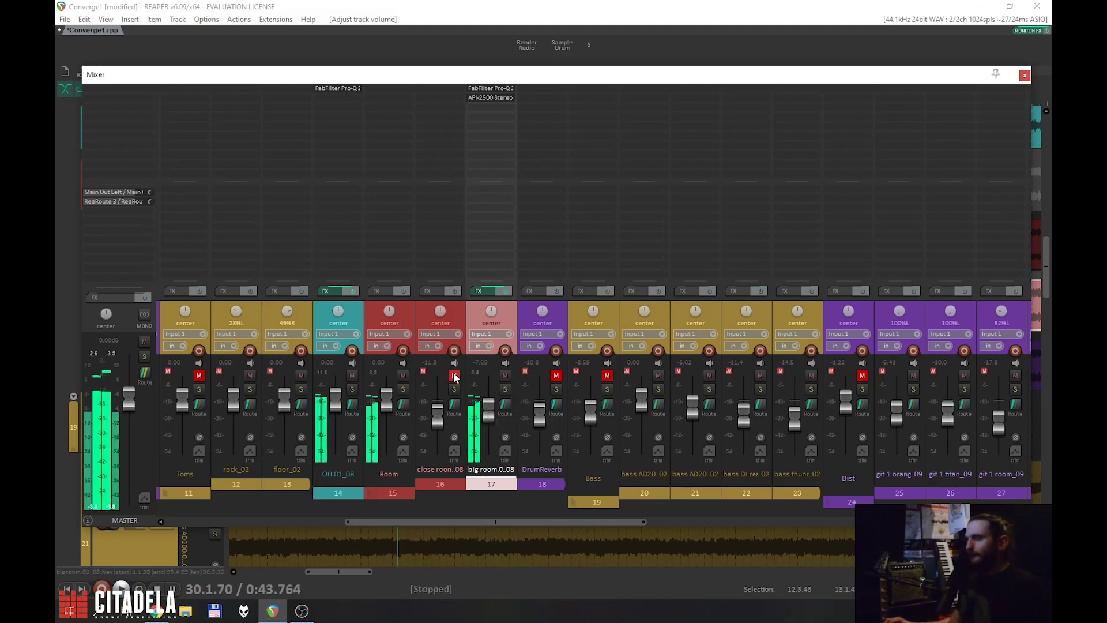
Step: Unmute and solo the close room track and raise its volume during playback
click(452, 374)
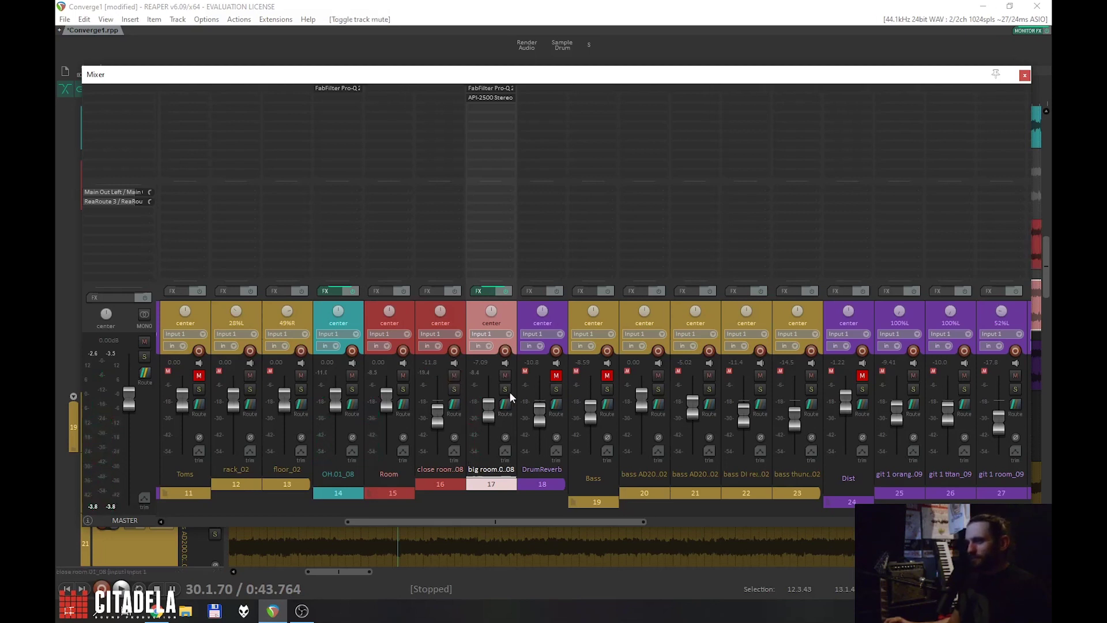
click(455, 389)
key(space)
drag(436, 422, 435, 411)
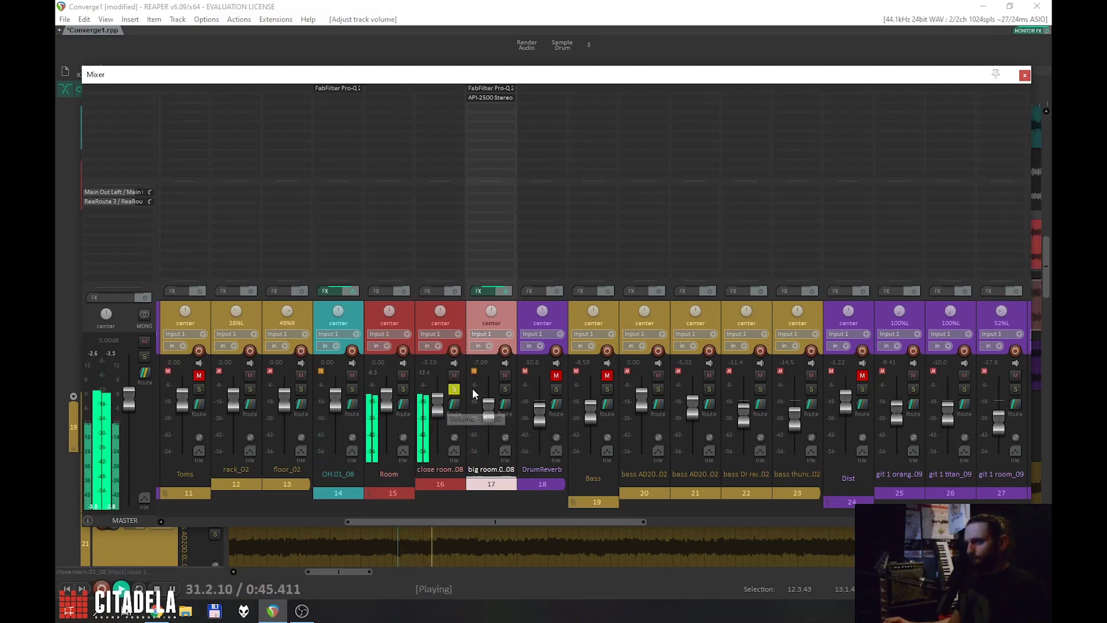
key(space)
Step: Insert FabFilter Pro-Q 2 on the close room track
double_click(451, 100)
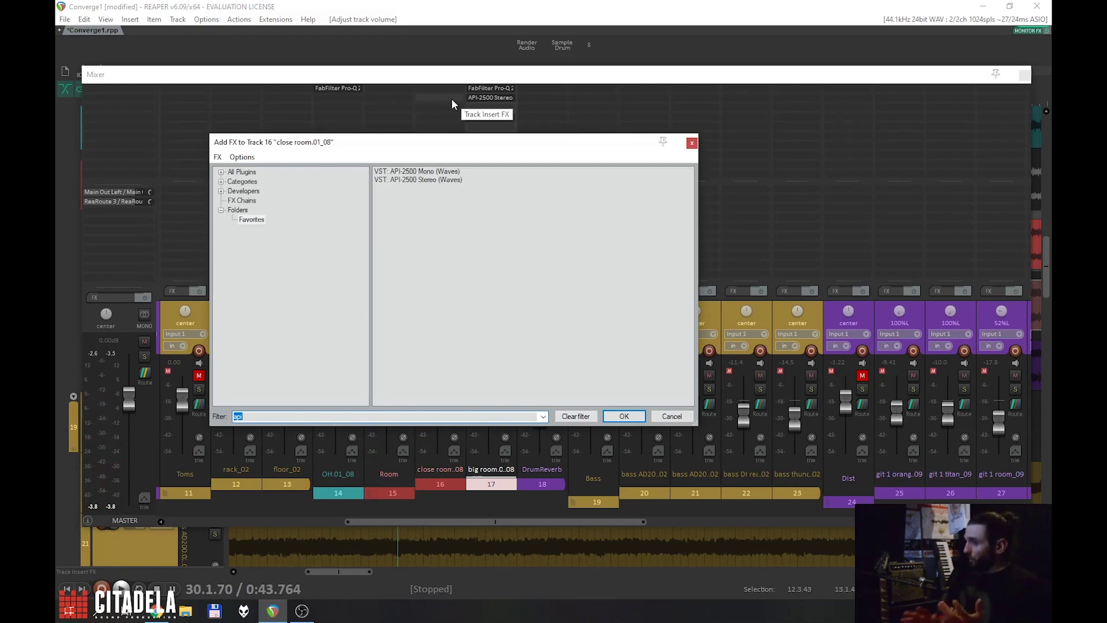
click(692, 143)
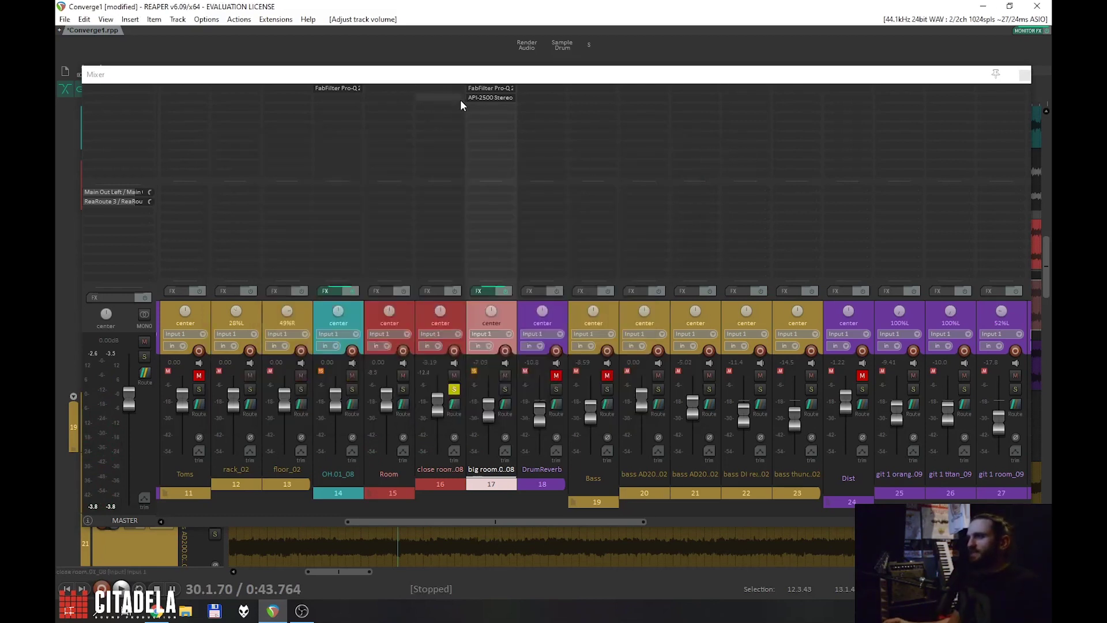
double_click(438, 94)
text(fabf)
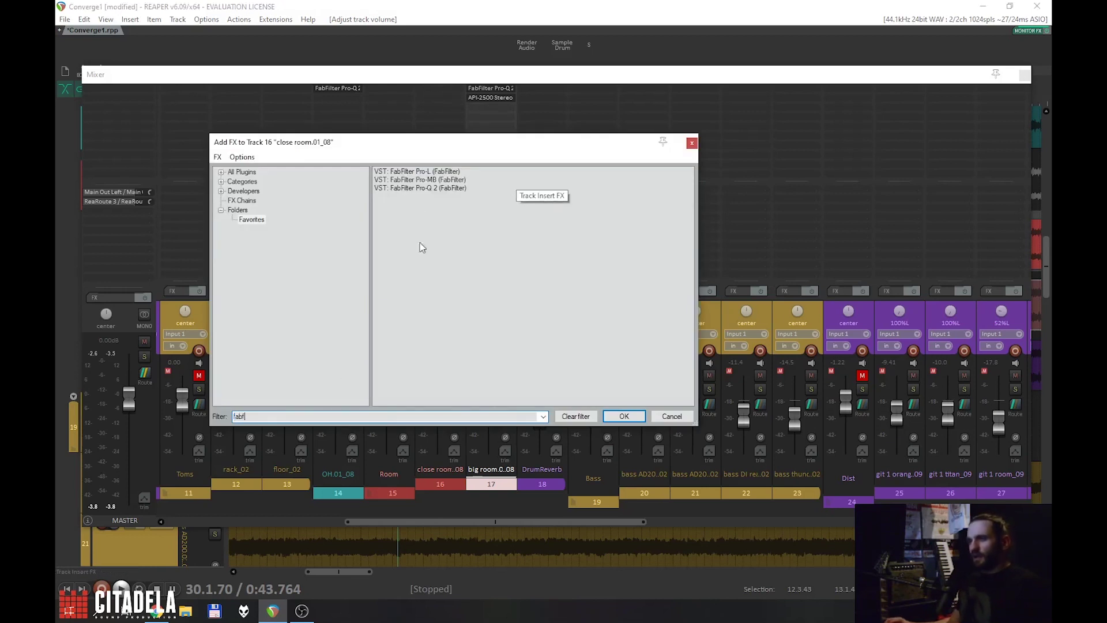
double_click(420, 187)
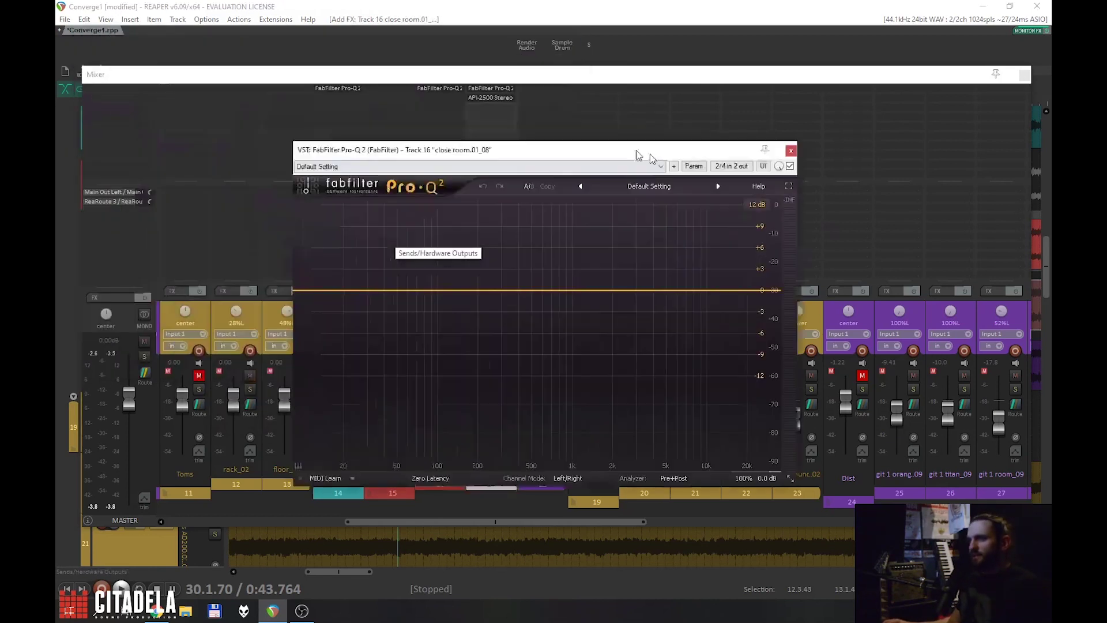
Step: Add a low cut near 40 Hz and a narrow bell cut of about 21 dB near 72 Hz to the close room equalizer
click(383, 293)
key(space)
drag(383, 292, 483, 150)
scroll(565, 390, up, 3)
scroll(564, 390, up, 2)
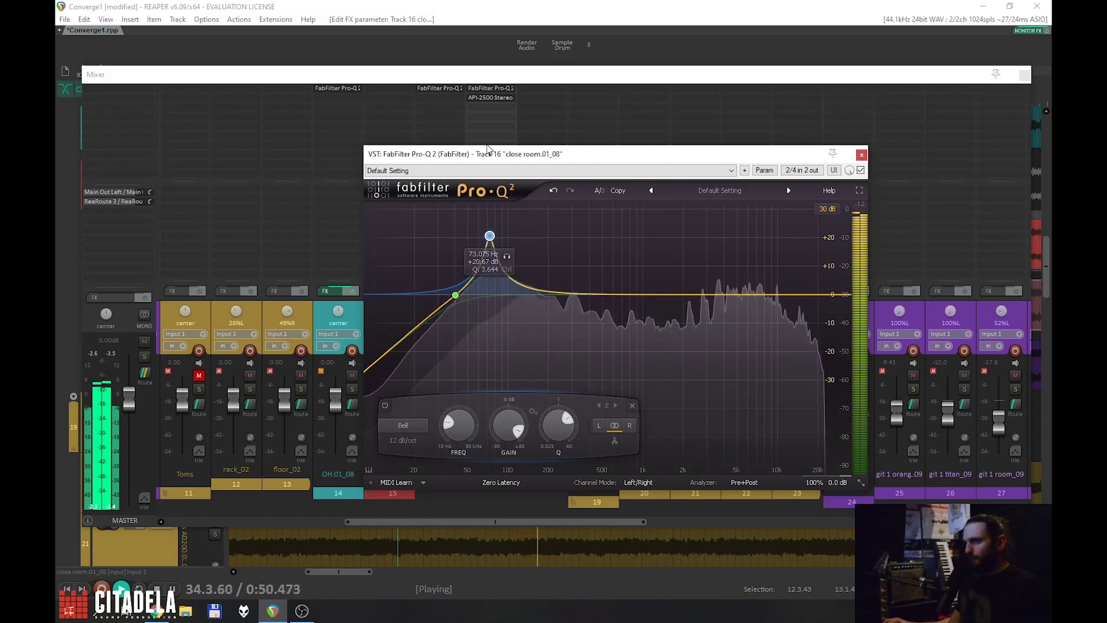
scroll(500, 433, down, 12)
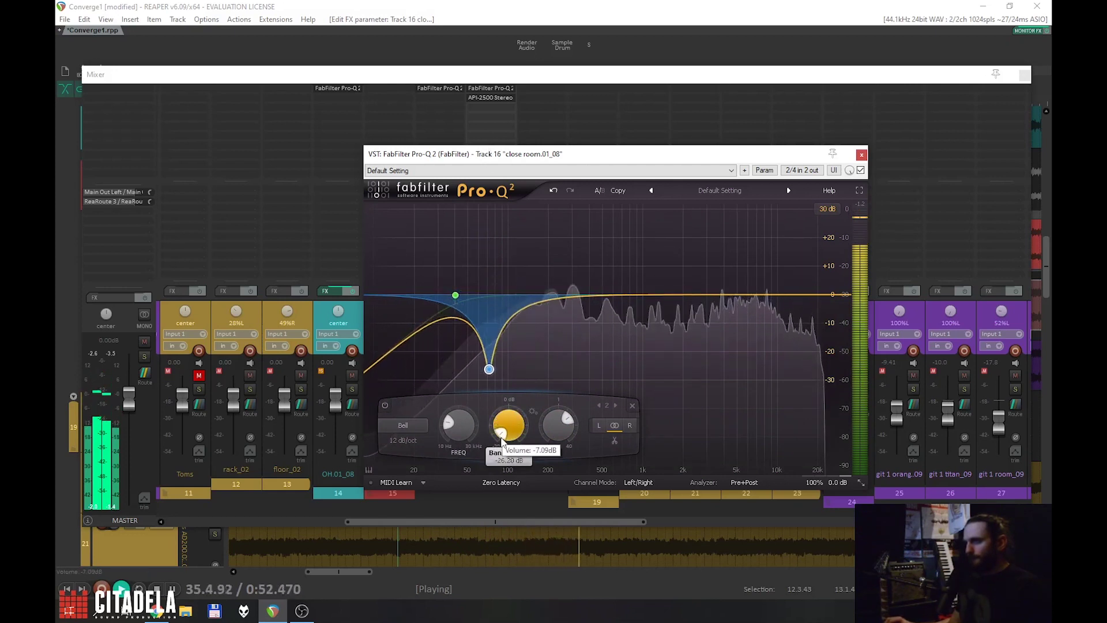
Step: Set the close room equalizer's low cut to 24 dB/oct near 49 Hz and add a bell cut near 113 Hz
click(455, 295)
click(403, 440)
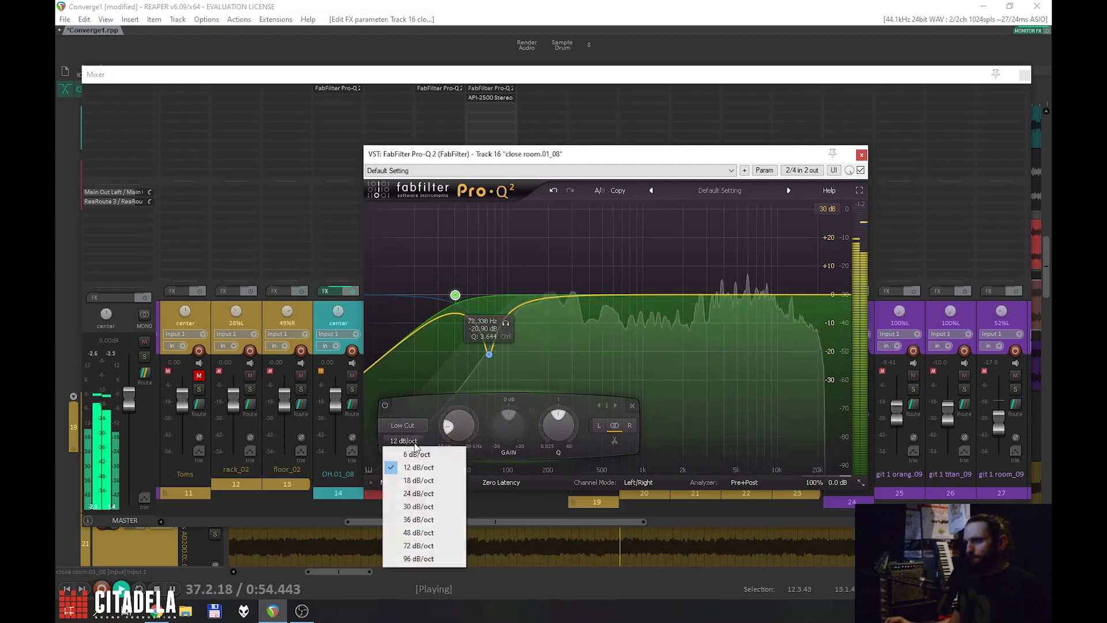
click(418, 494)
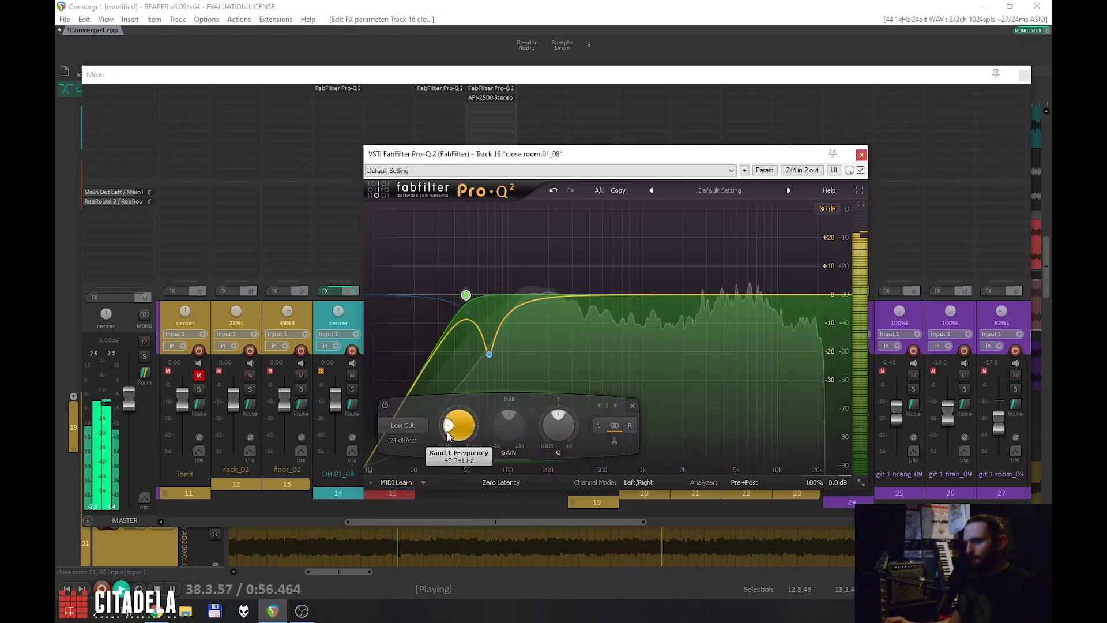
drag(539, 305, 516, 339)
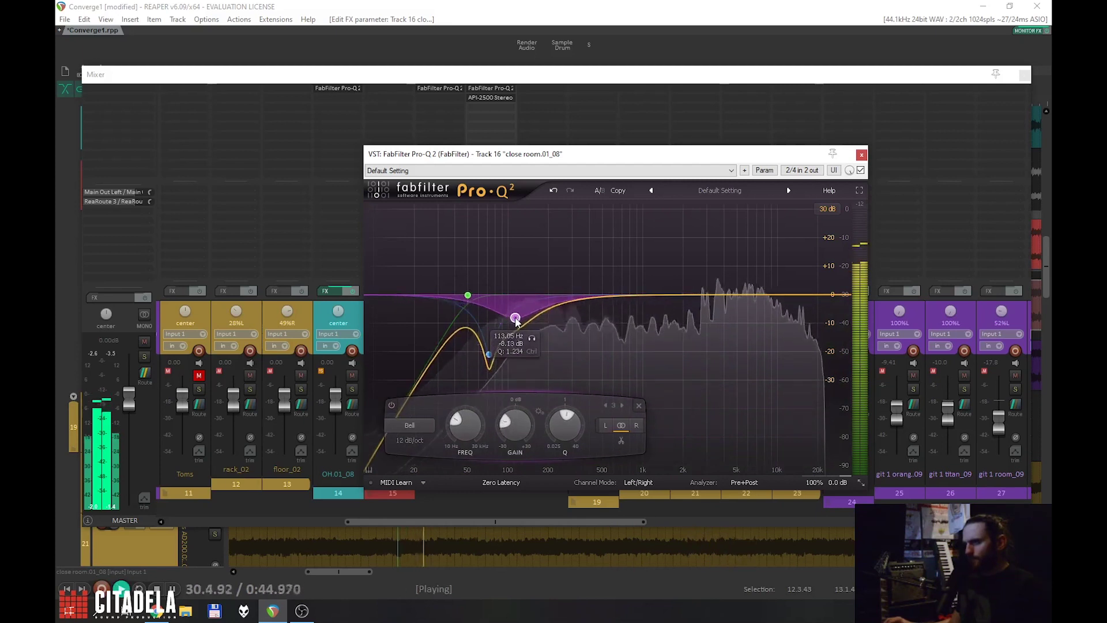
Step: Add a 24 dB/oct high cut near 3.5 kHz to the close room equalizer
drag(581, 308, 685, 301)
right_click(685, 301)
click(726, 378)
drag(796, 295, 748, 296)
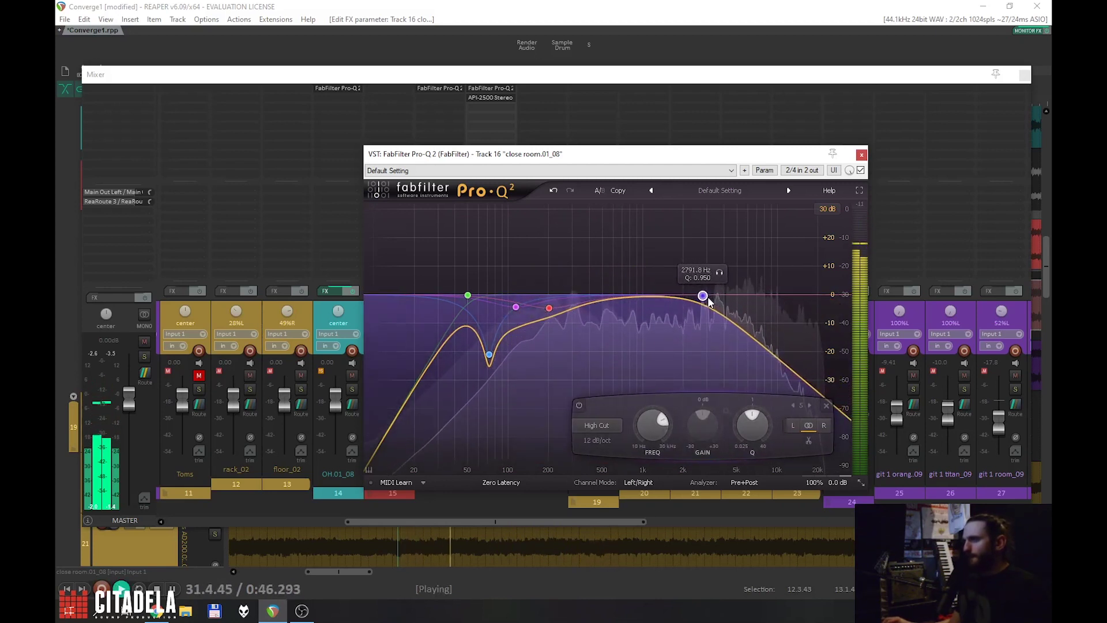
click(600, 440)
click(617, 493)
drag(709, 296, 728, 296)
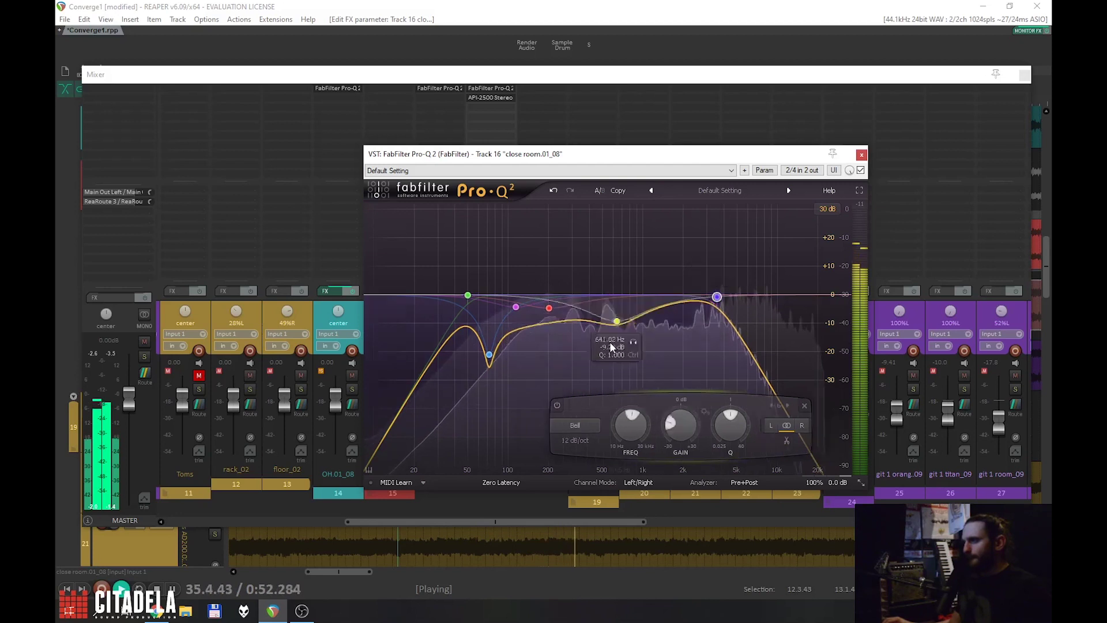
Step: Add bell cuts near 523 Hz, 1.1 kHz and 2.7 kHz to the close room equalizer
drag(611, 346, 605, 363)
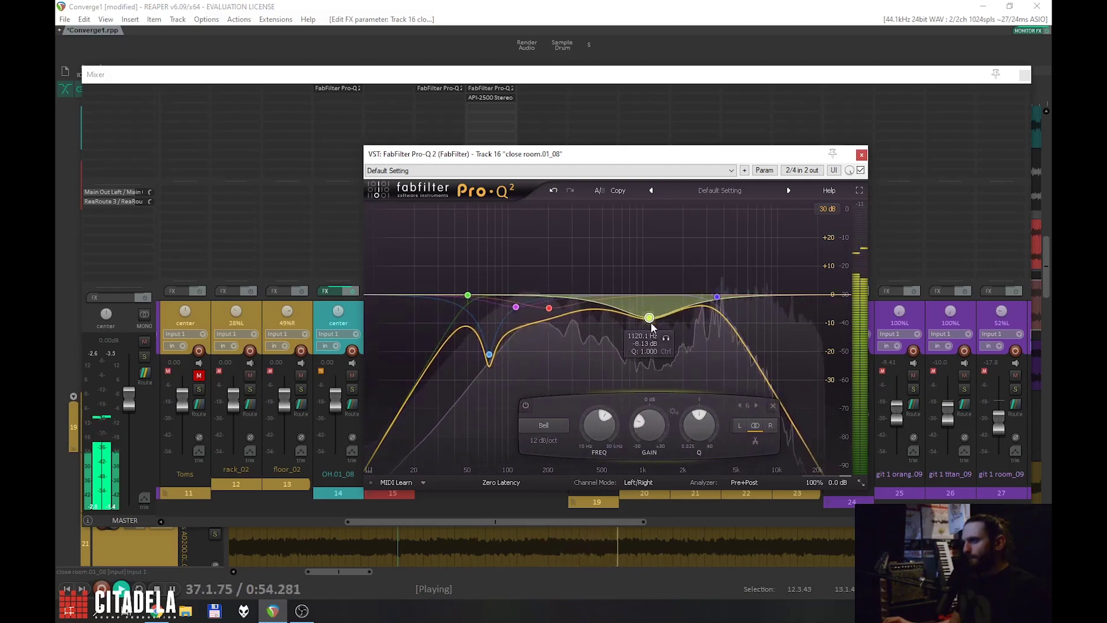
drag(692, 303, 704, 353)
drag(583, 314, 604, 327)
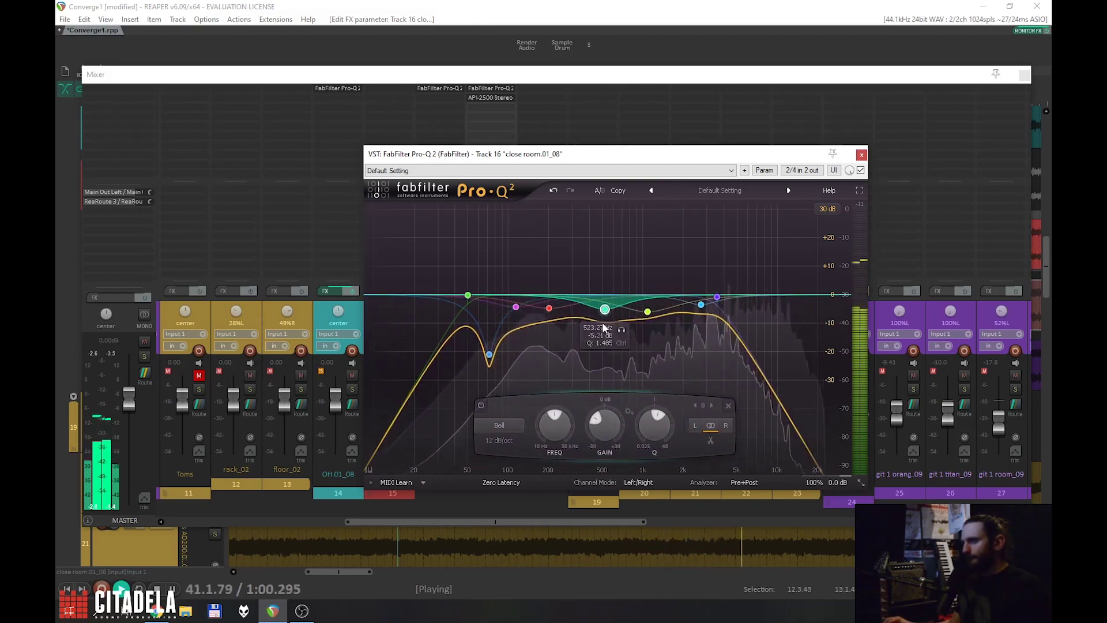
Step: Deepen the close room cut near 113 Hz to about 10 dB, adjust the cut near 200 Hz, and close the equalizer
key(space)
click(515, 307)
drag(515, 427, 505, 458)
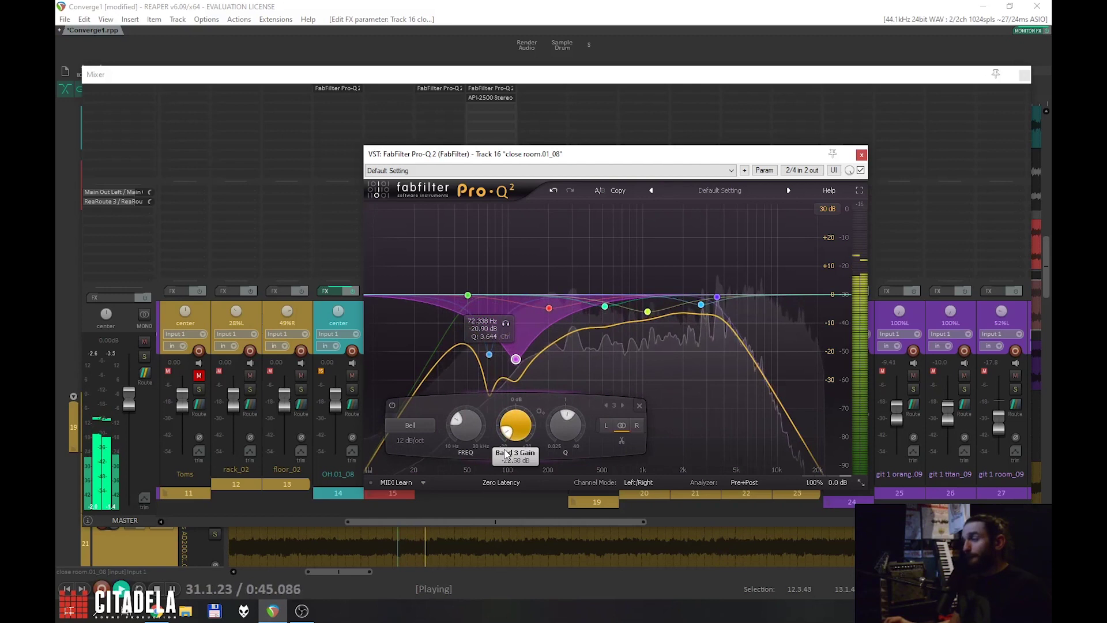
drag(549, 308, 552, 334)
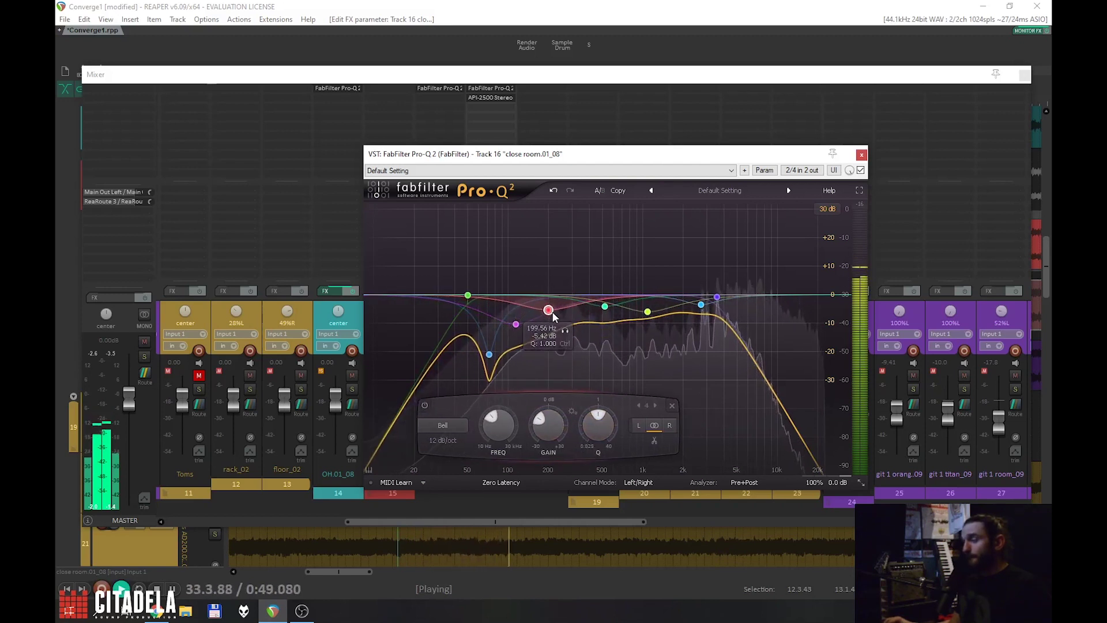
click(861, 155)
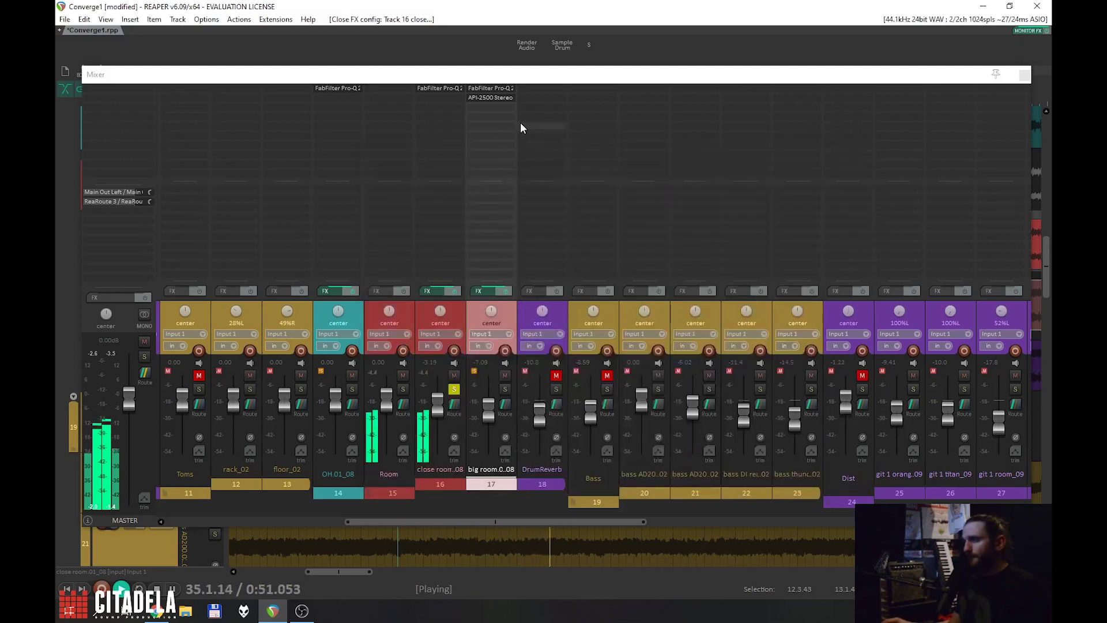
Step: Insert the API-2500 Stereo compressor on the close room track
double_click(459, 100)
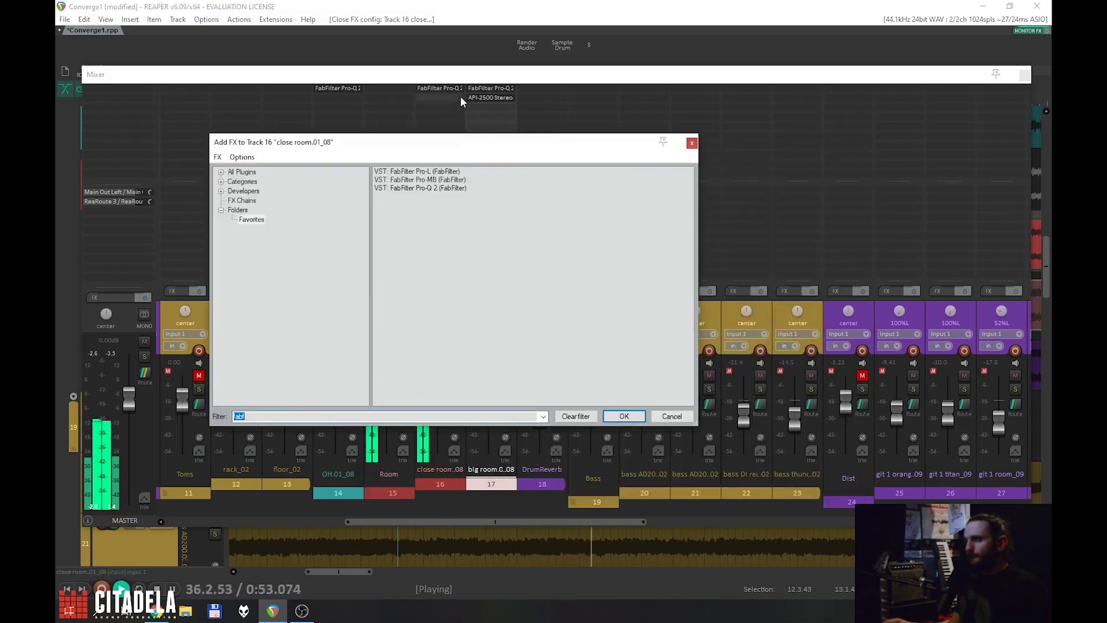
text(api)
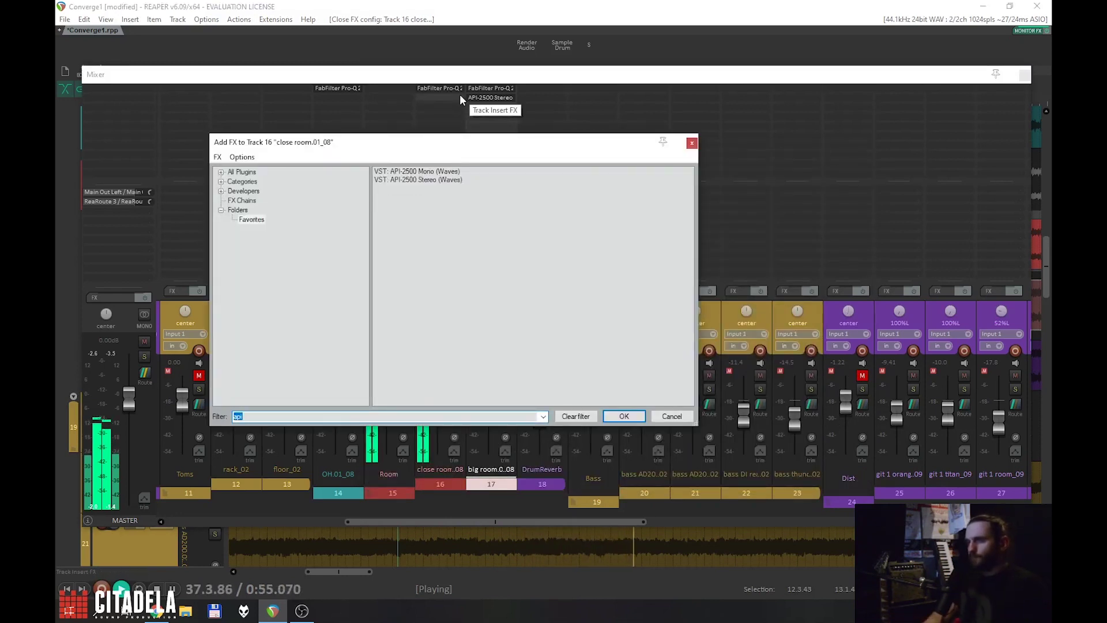
double_click(420, 179)
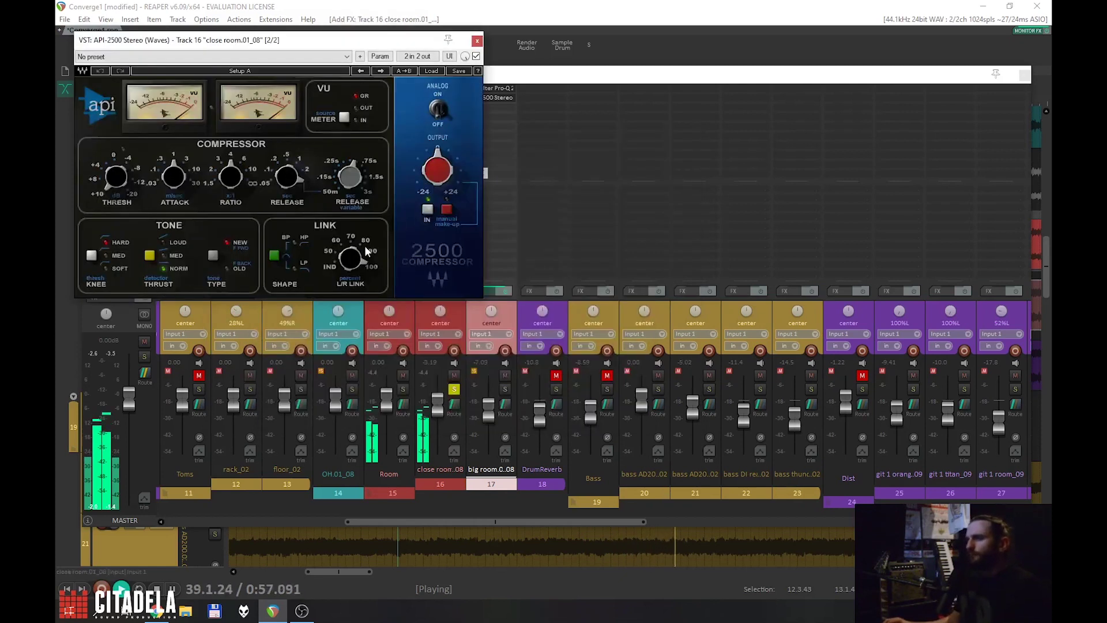
drag(381, 43, 656, 201)
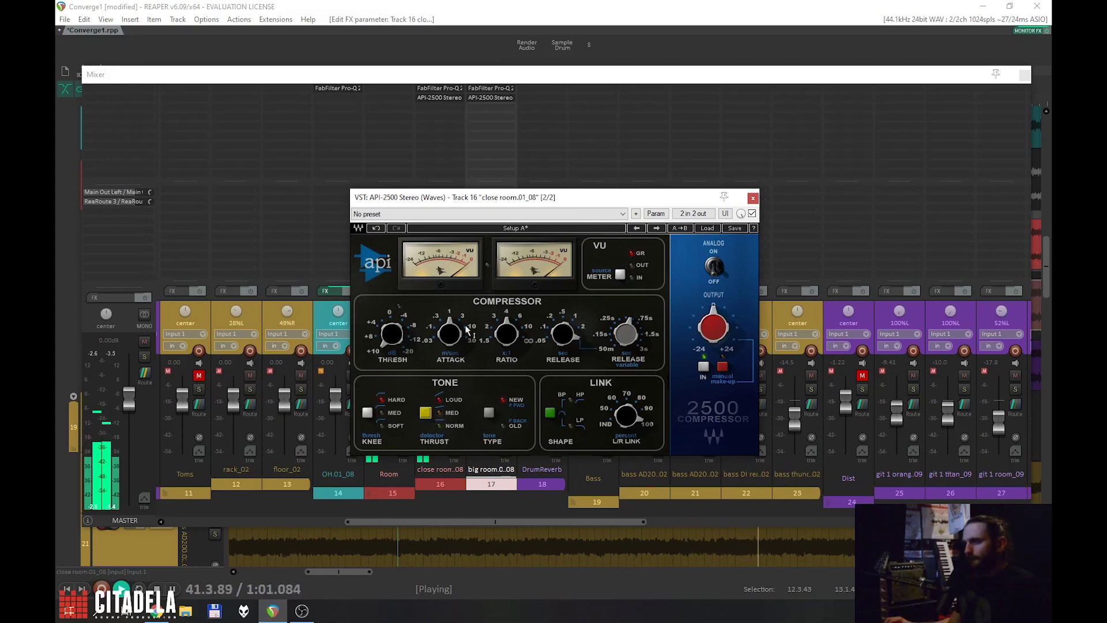
Step: Give the close room compressor a fixed release, lower its threshold, and raise its output gain to 10.1 dB
click(549, 341)
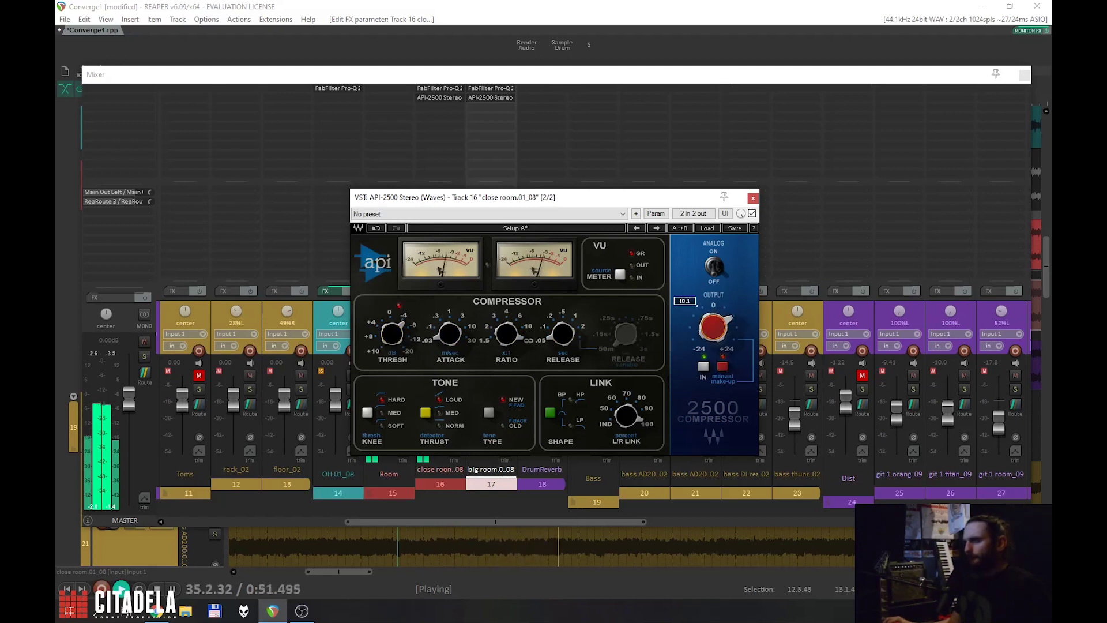
click(752, 199)
key(space)
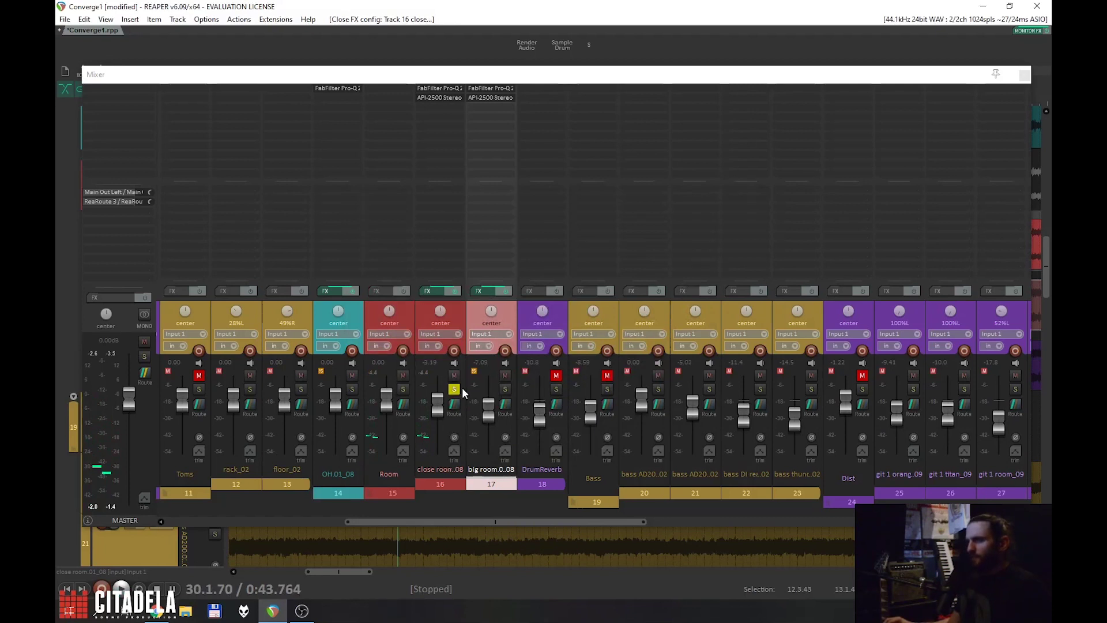
Step: Unsolo the close room track, pull its volume down, and bring it up to -1.13 dB during playback
click(455, 390)
drag(440, 419, 559, 446)
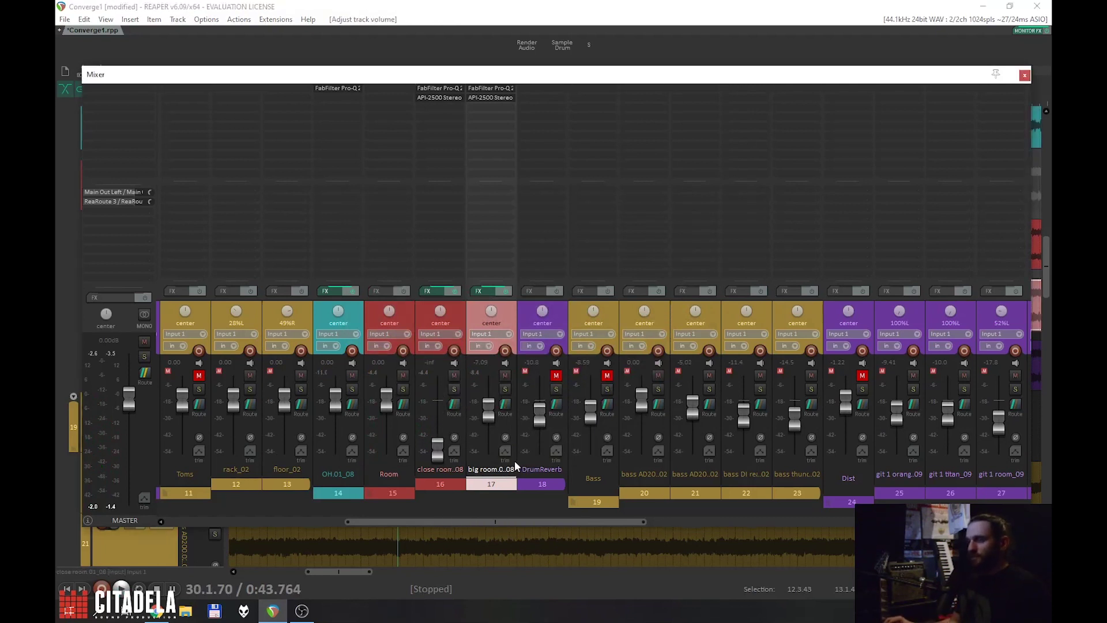
key(space)
drag(437, 451, 440, 411)
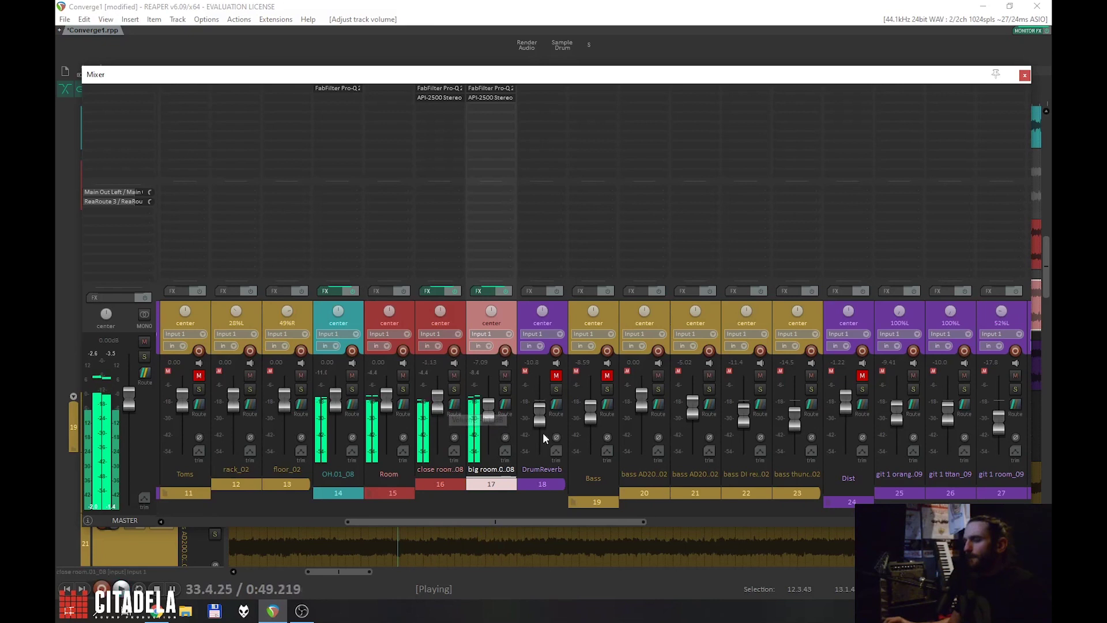
Step: Mute the big room track and raise the close room volume to 0.04 dB while listening to the drums
key(space)
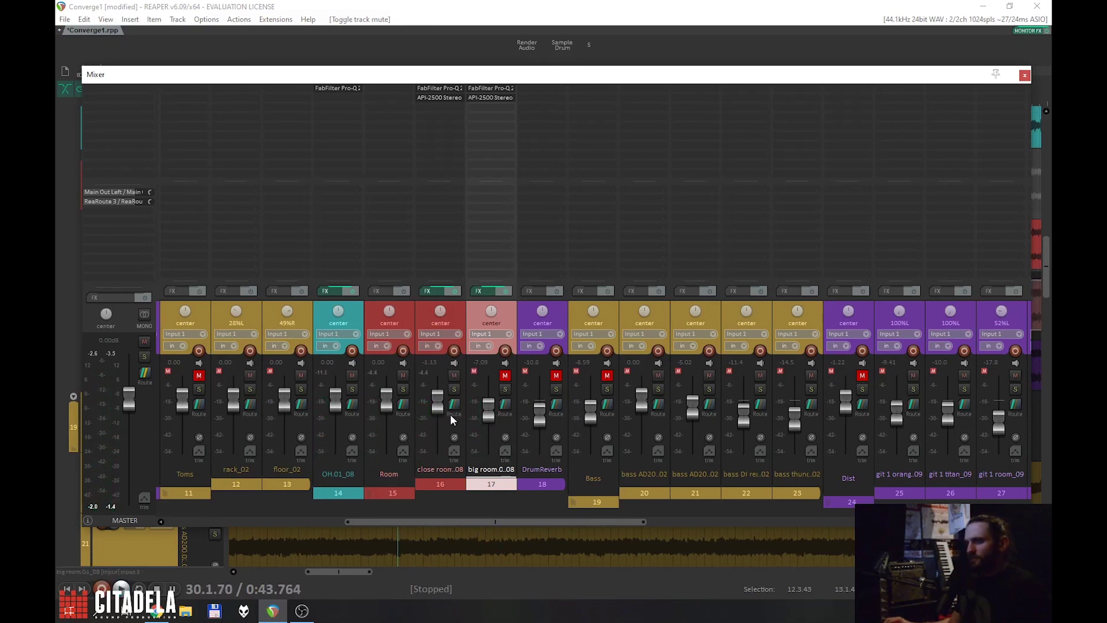
key(space)
mouse_move(439, 421)
mouse_down()
mouse_move(435, 451)
mouse_move(442, 403)
mouse_up()
key(space)
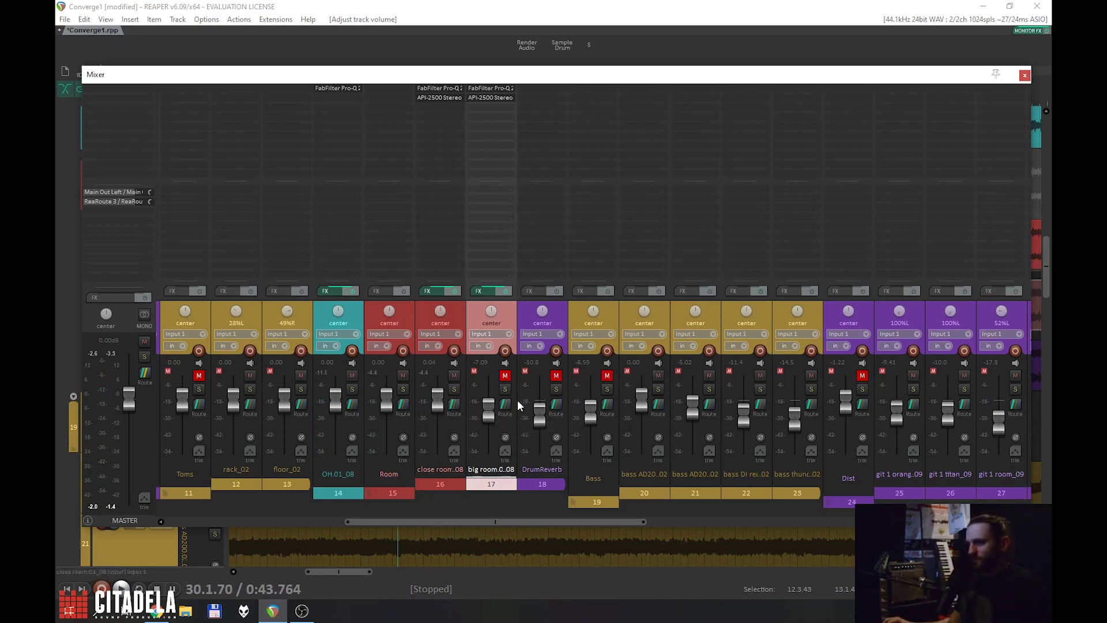
Step: Unmute the big room track and listen to both room tracks within the drum mix
key(space)
click(505, 375)
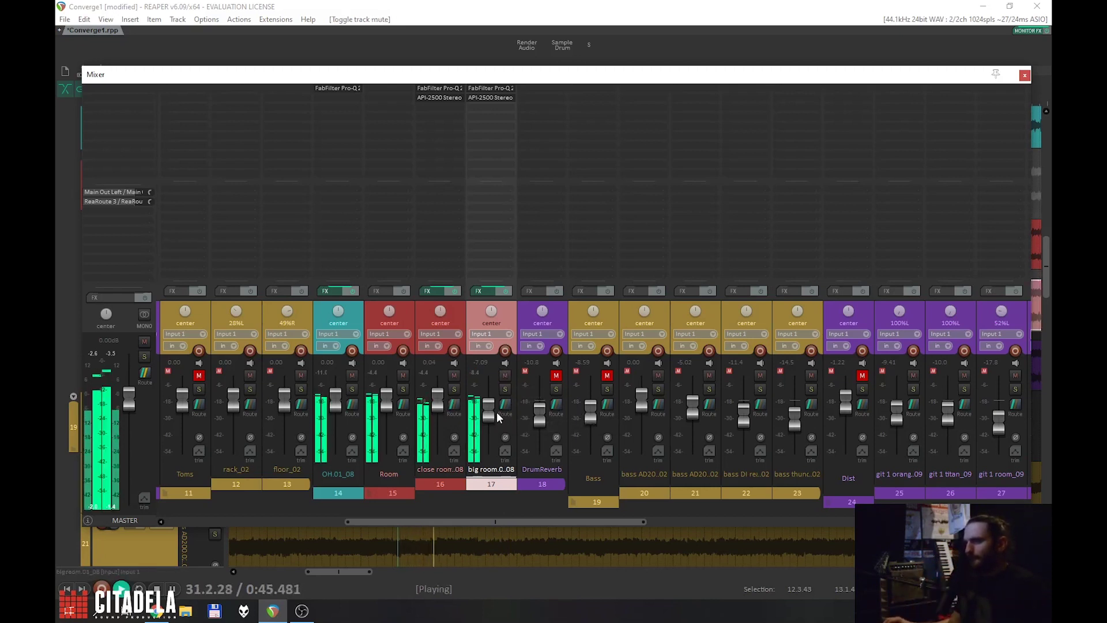
key(space)
Step: Solo the big room track and deepen its equalizer's bell cut near 500 Hz to about 11 dB
click(490, 89)
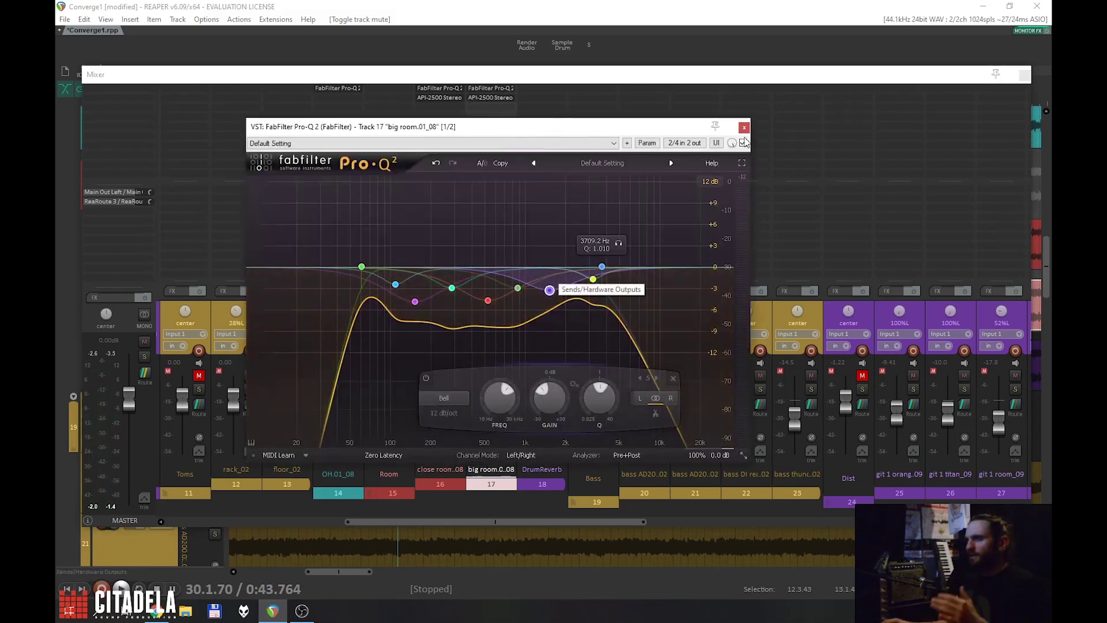
key(Escape)
click(506, 389)
key(space)
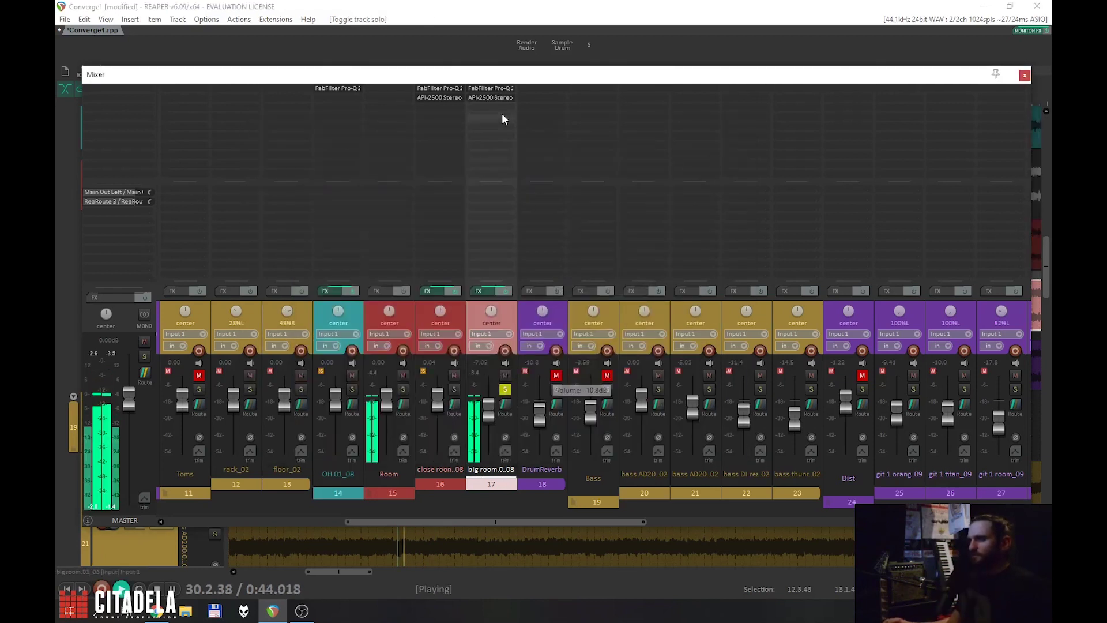
click(485, 89)
drag(425, 266, 490, 191)
right_click(488, 214)
click(528, 291)
click(487, 310)
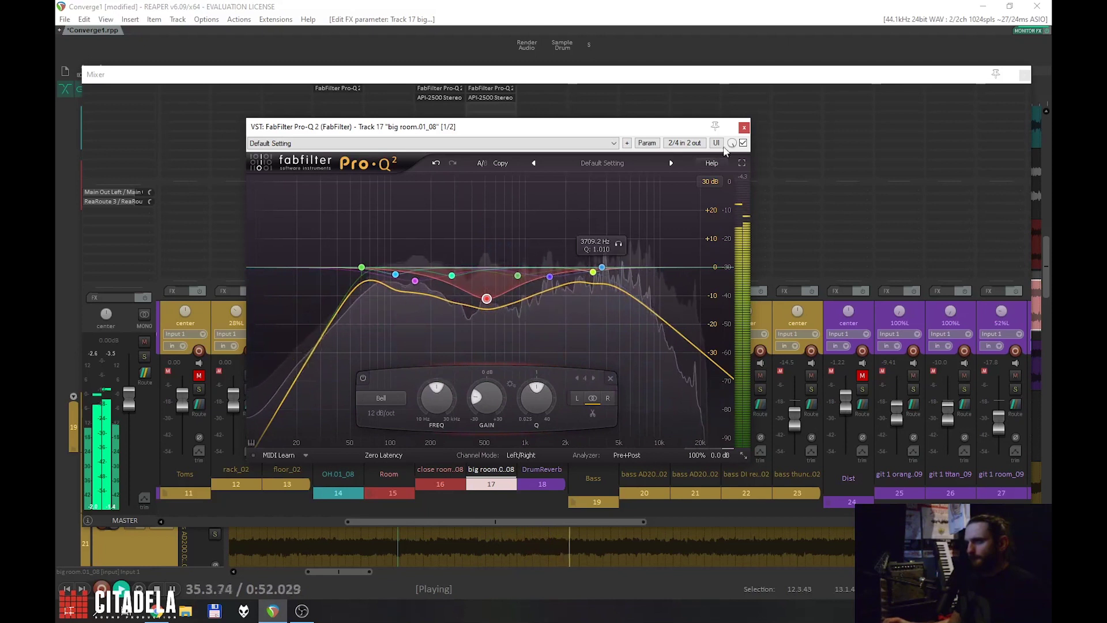
click(744, 127)
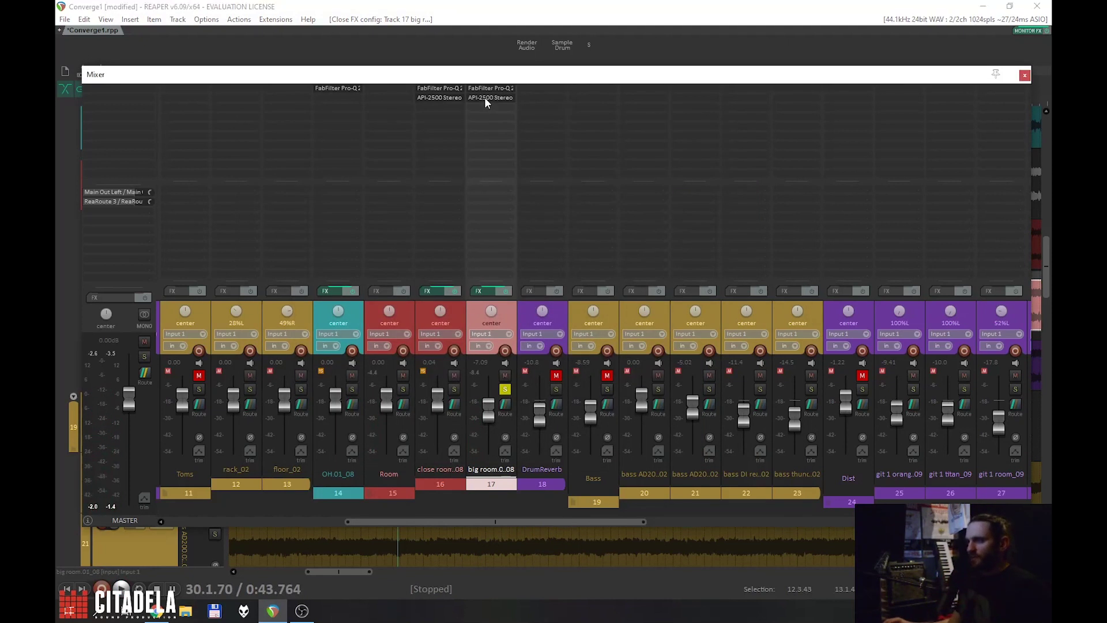
Step: Check the API-2500 compressor's gain reduction on the big room track during playback
click(484, 97)
key(space)
key(space)
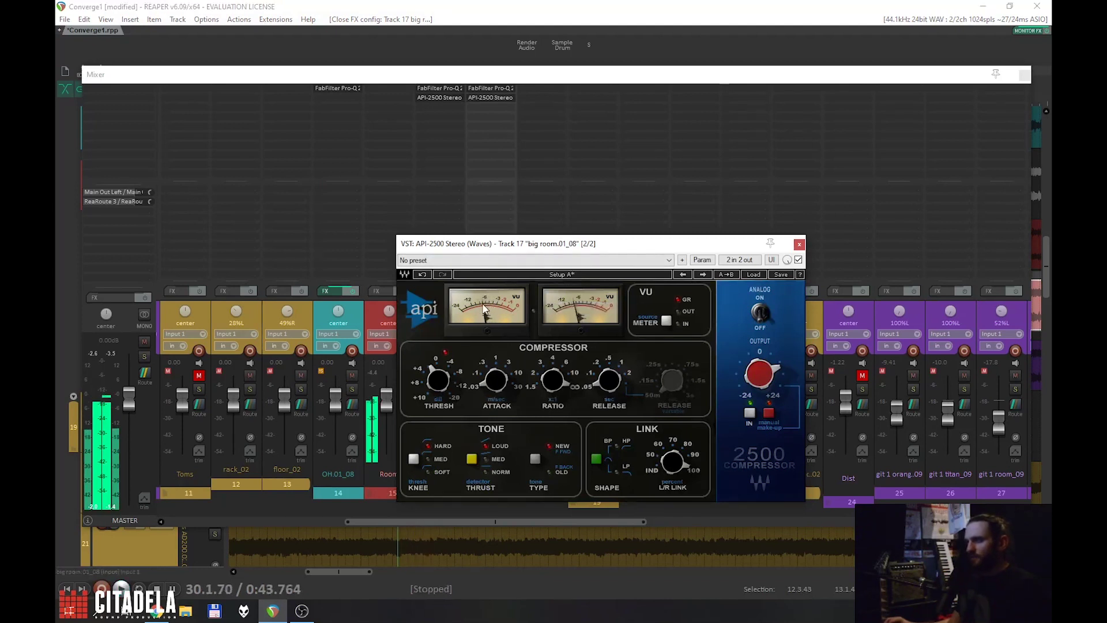
click(799, 244)
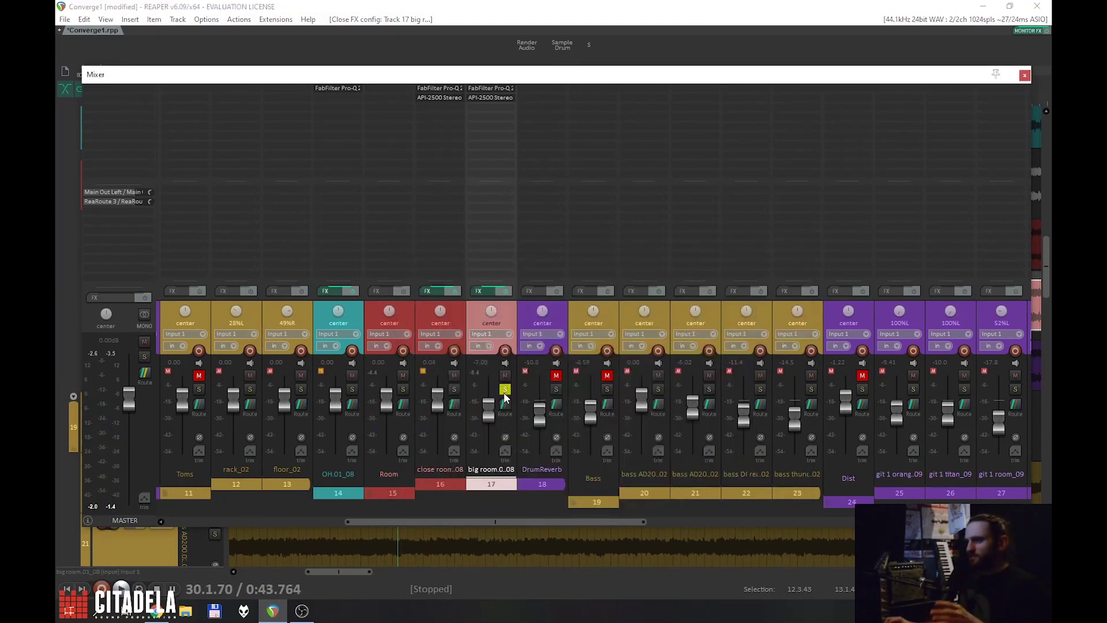
Step: Unsolo the big room track and play back the full drum mix
click(504, 390)
key(space)
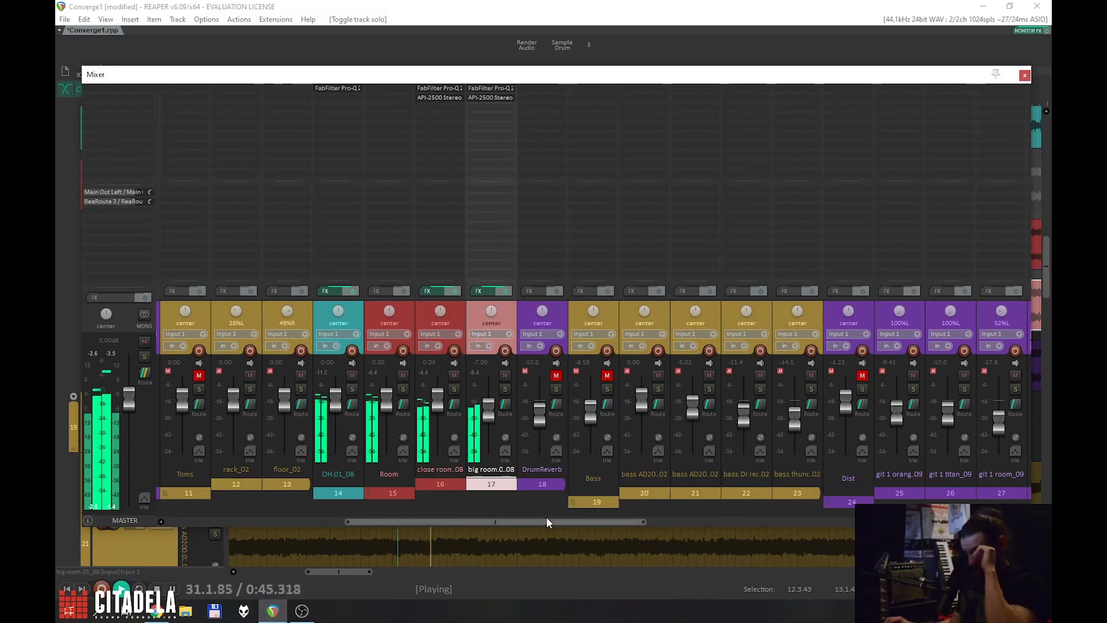
key(space)
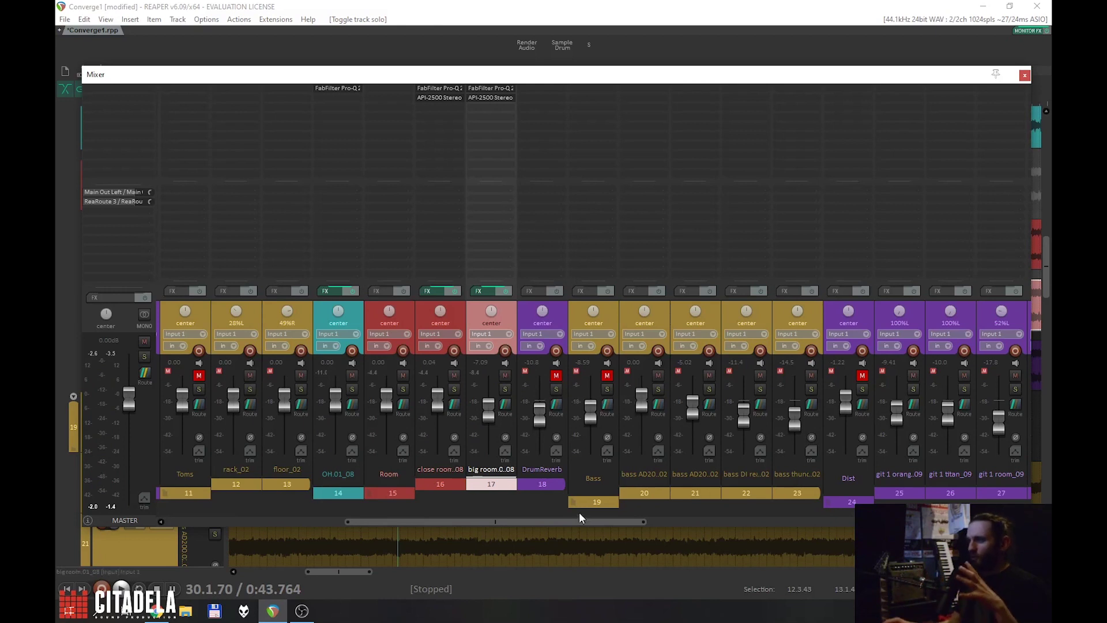
Step: Unmute and solo the DrumReverb track and listen to it
drag(565, 521, 596, 523)
click(446, 376)
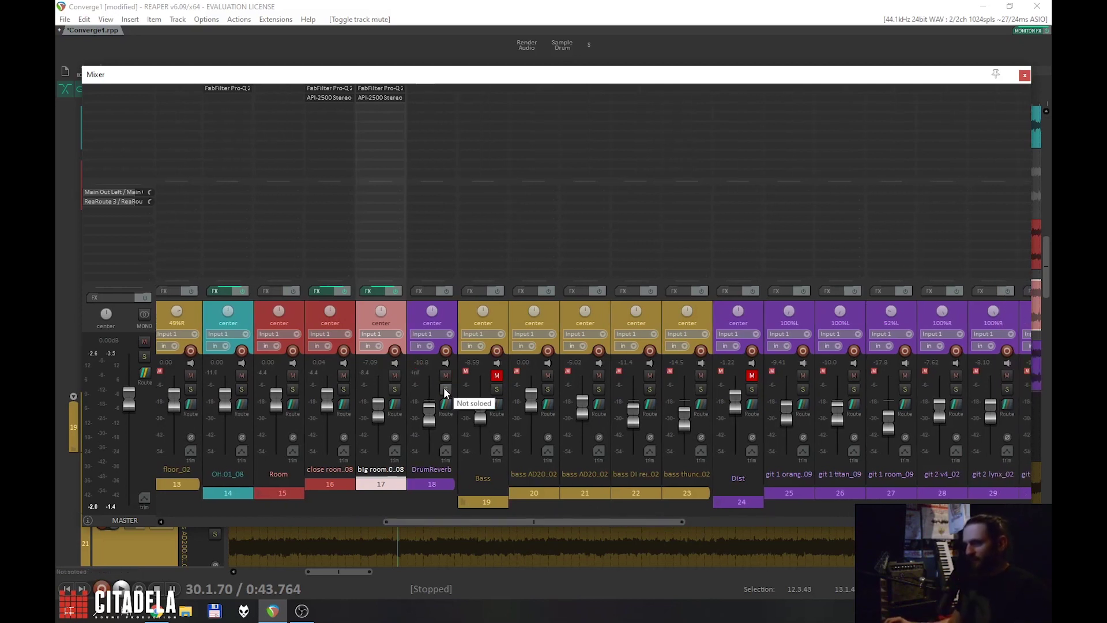
click(446, 390)
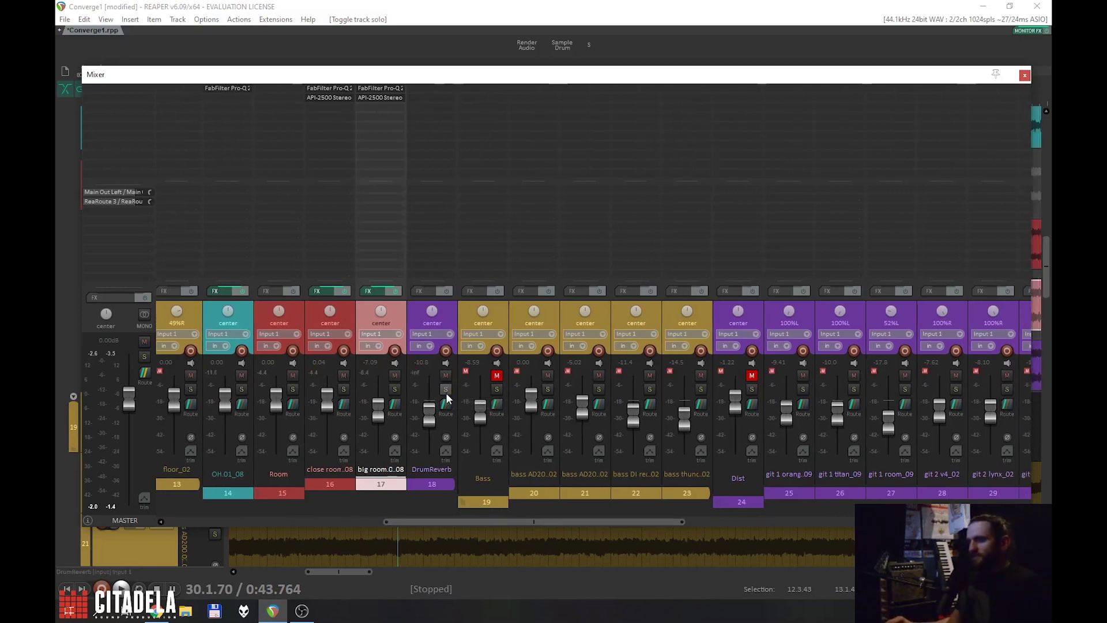
drag(478, 520, 475, 520)
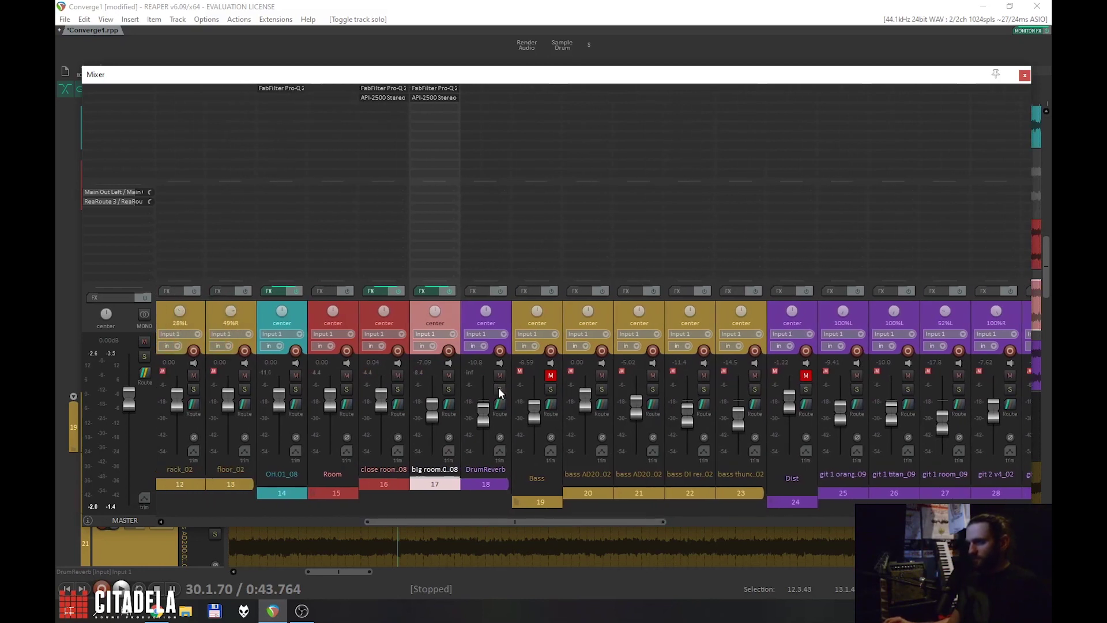
click(499, 390)
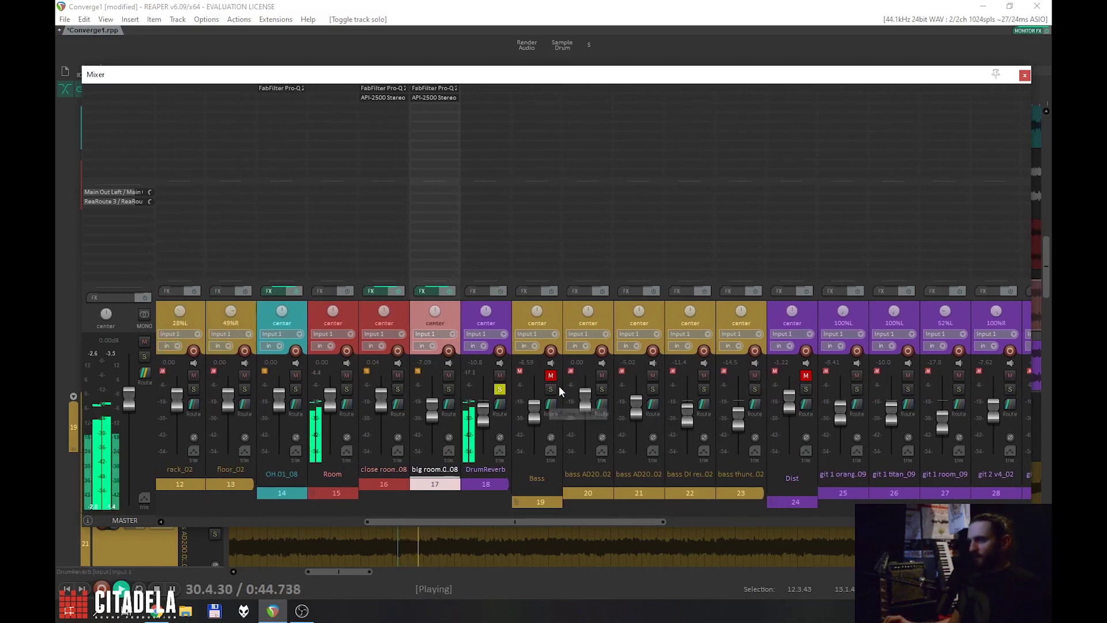
key(space)
Step: Insert the ValhallaRoom reverb on the DrumReverb track and start playback to hear it
double_click(497, 106)
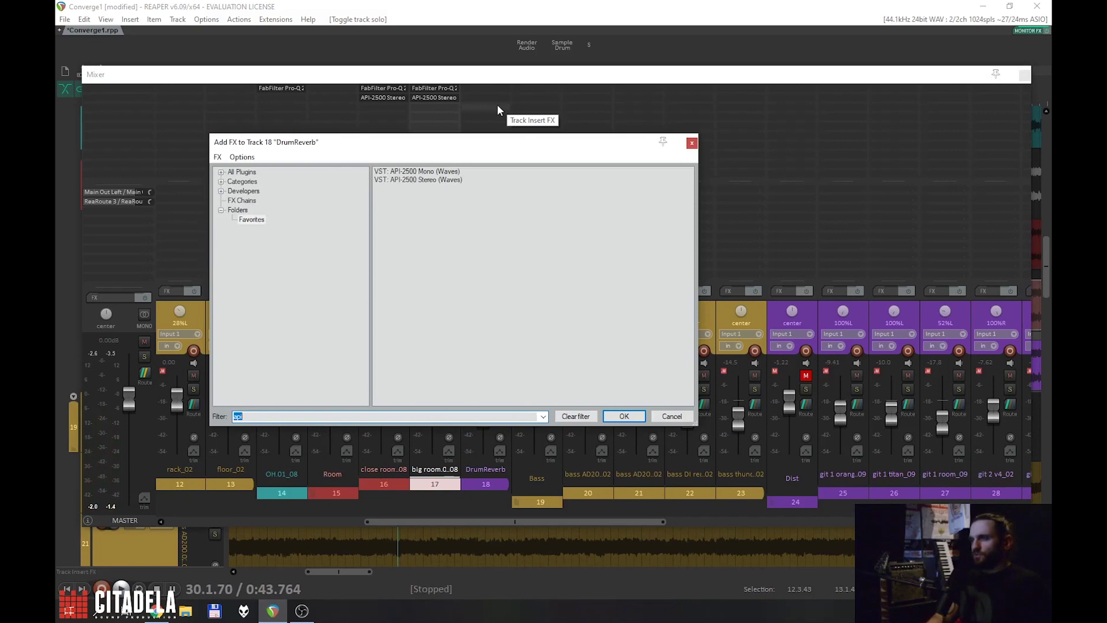
text(val)
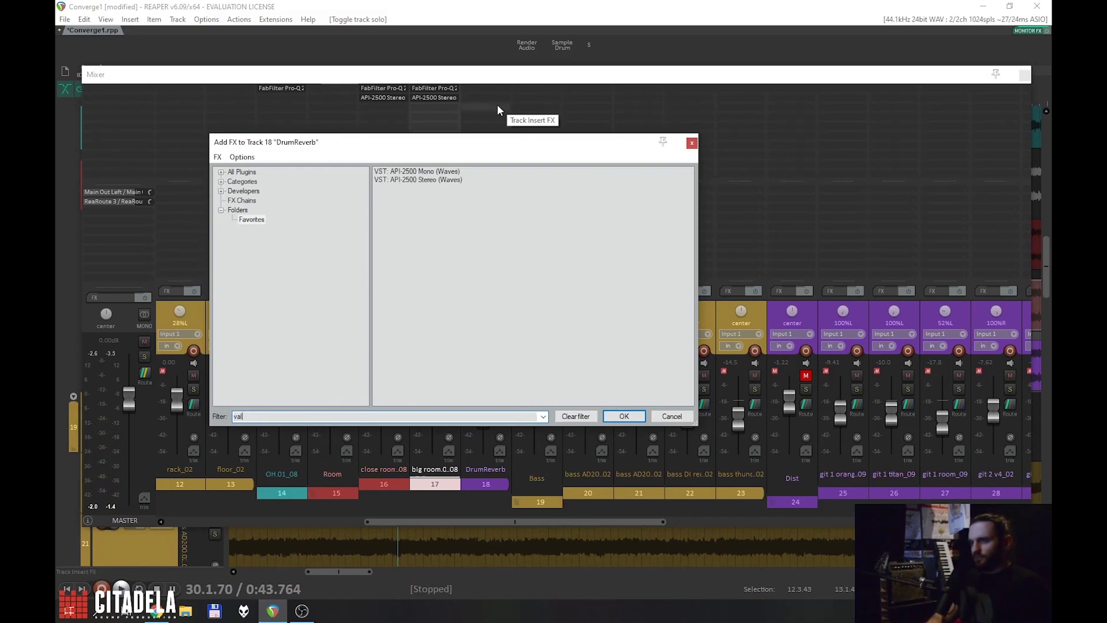
double_click(439, 173)
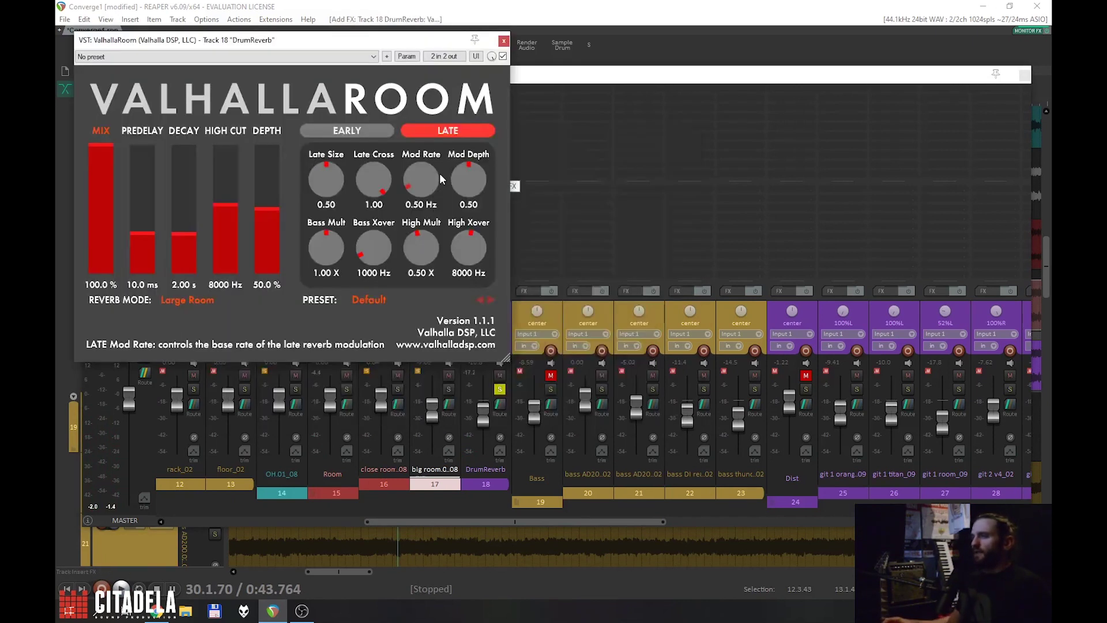
key(space)
drag(230, 40, 564, 157)
Step: Set ValhallaRoom's predelay to 0 ms and shorten its decay to about 1.19 s, and close the reverb
drag(478, 326, 479, 375)
drag(519, 339, 520, 334)
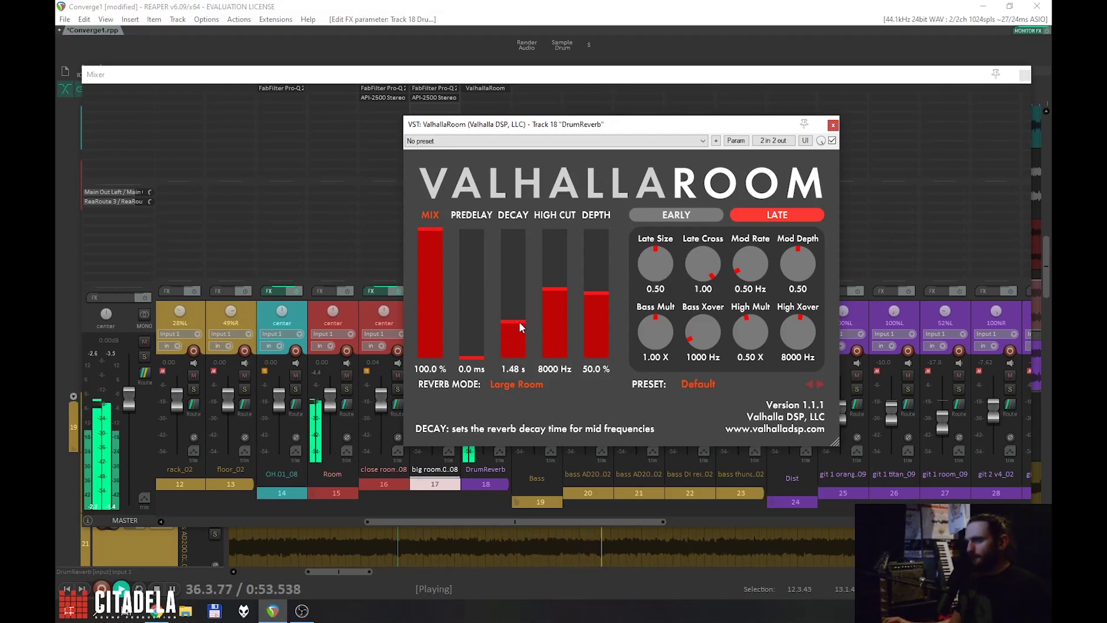
key(space)
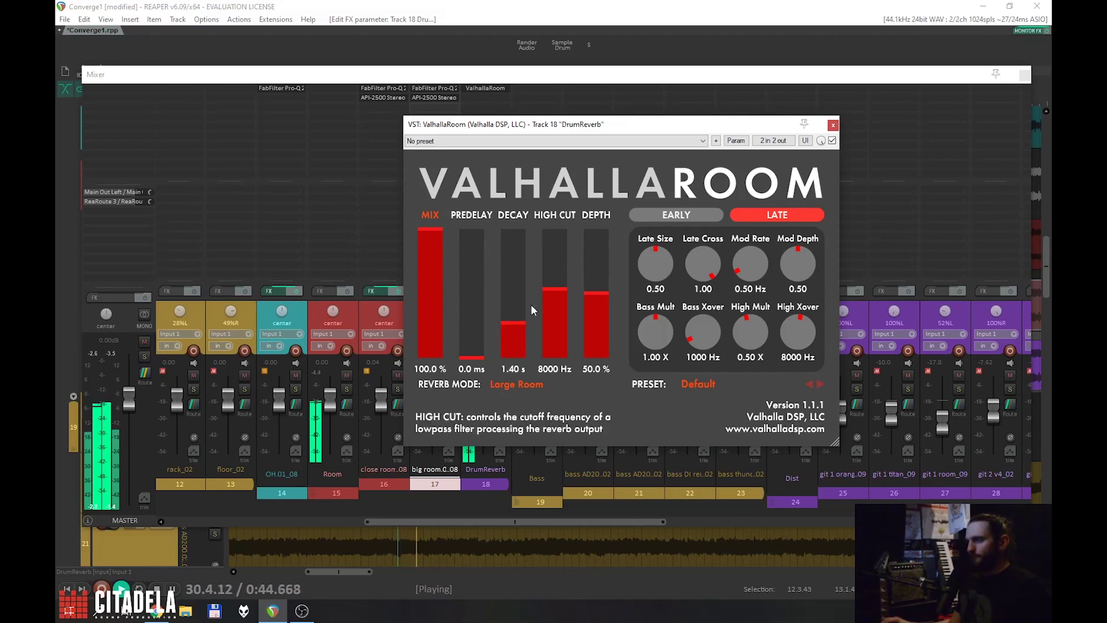
drag(512, 327, 507, 321)
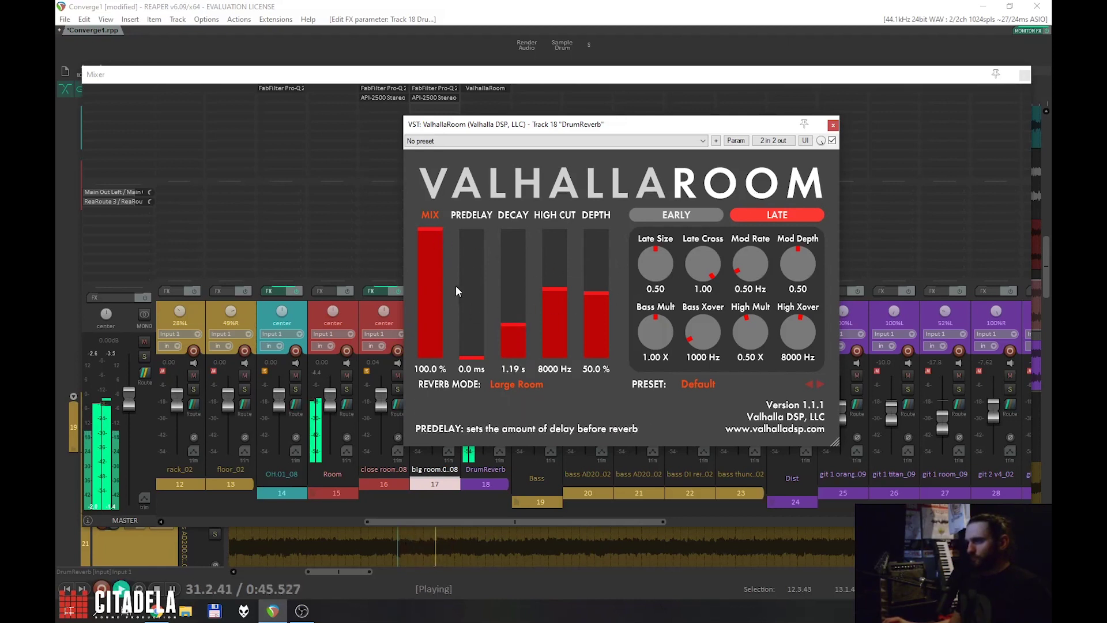
key(space)
click(832, 126)
Step: Insert FabFilter Pro-Q 2 after the reverb on the DrumReverb track and add low-cut and high-cut bands during playback
double_click(492, 109)
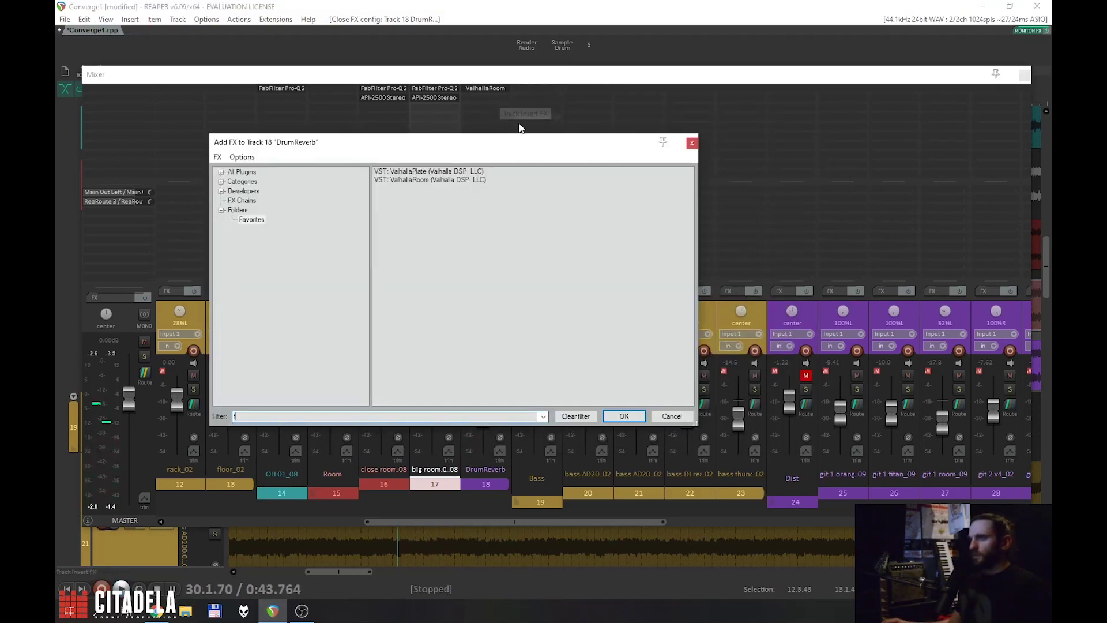
double_click(436, 189)
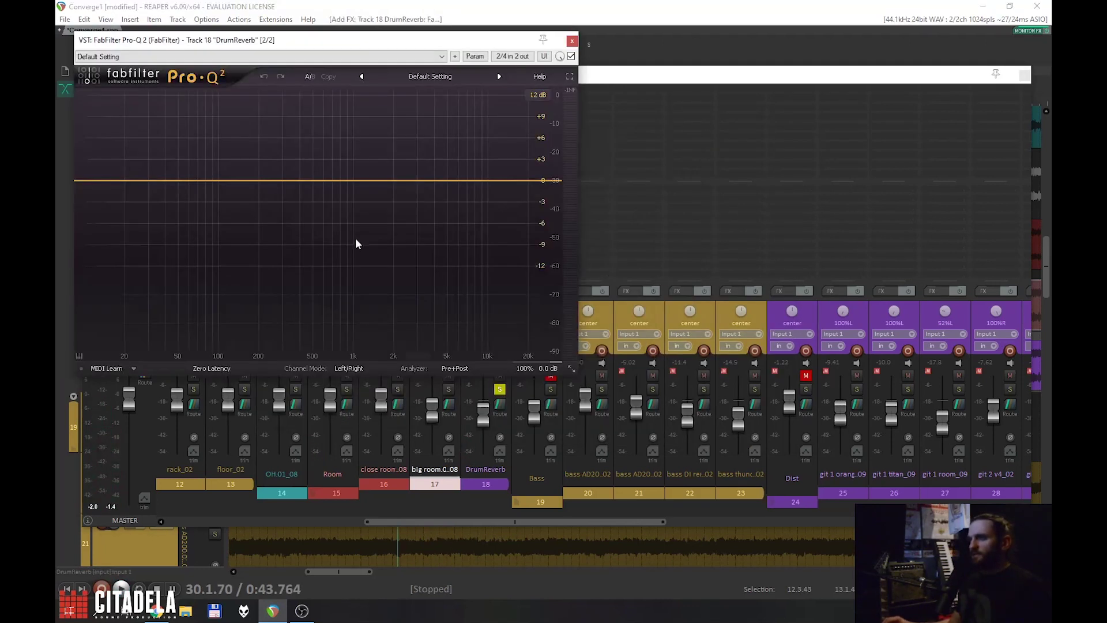
drag(224, 46, 443, 166)
key(space)
drag(301, 299, 451, 301)
drag(779, 300, 680, 300)
Step: Shape the reverb with bell cuts, including about 6 dB near 137 Hz and about 20 dB near 5 kHz
drag(556, 296, 457, 341)
drag(548, 301, 542, 324)
drag(608, 309, 608, 410)
right_click(678, 369)
Step: Set the equalizer's high-cut slope to 24 dB/oct and lower its cutoff frequency
click(684, 300)
click(532, 445)
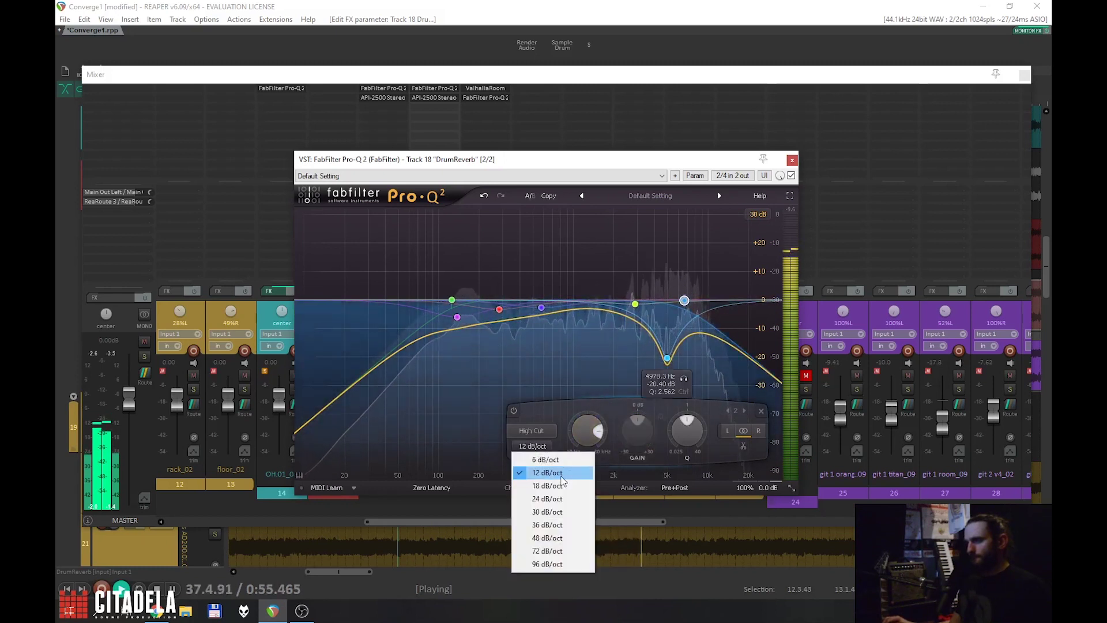
click(549, 498)
drag(585, 425, 584, 438)
Step: Set the equalizer's low-cut slope to 24 dB/oct and lower its cutoff frequency slightly
click(452, 300)
click(346, 446)
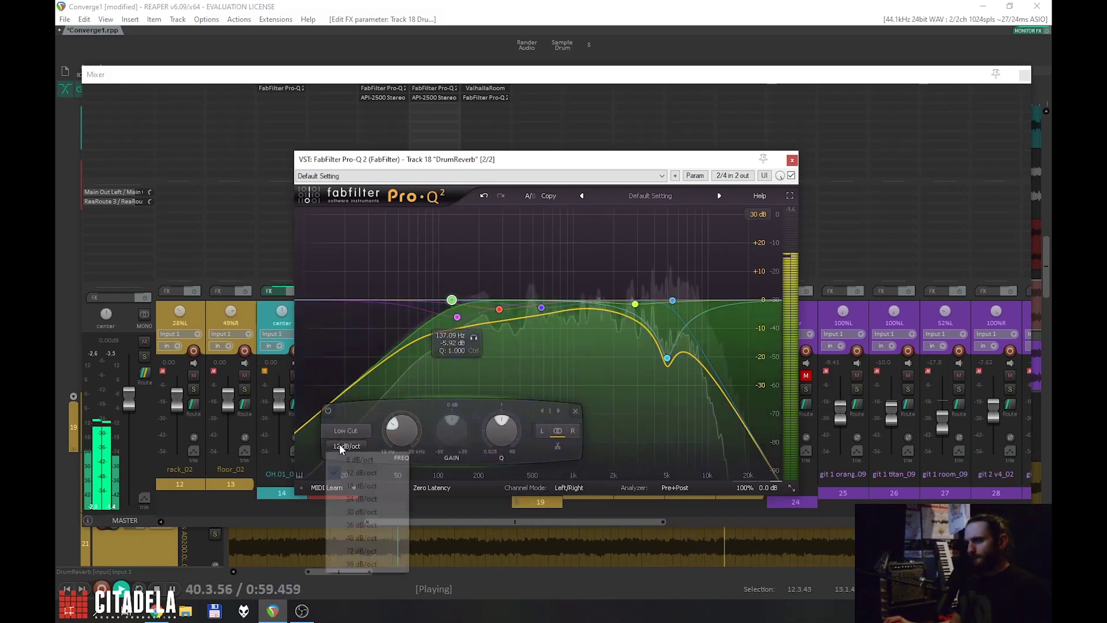
click(361, 498)
drag(399, 433, 397, 433)
Step: Add a bell cut between 1 and 2 kHz, adjust the low-mid cuts, and close the DrumReverb equalizer
drag(587, 306, 589, 330)
drag(539, 301, 500, 317)
key(space)
click(793, 159)
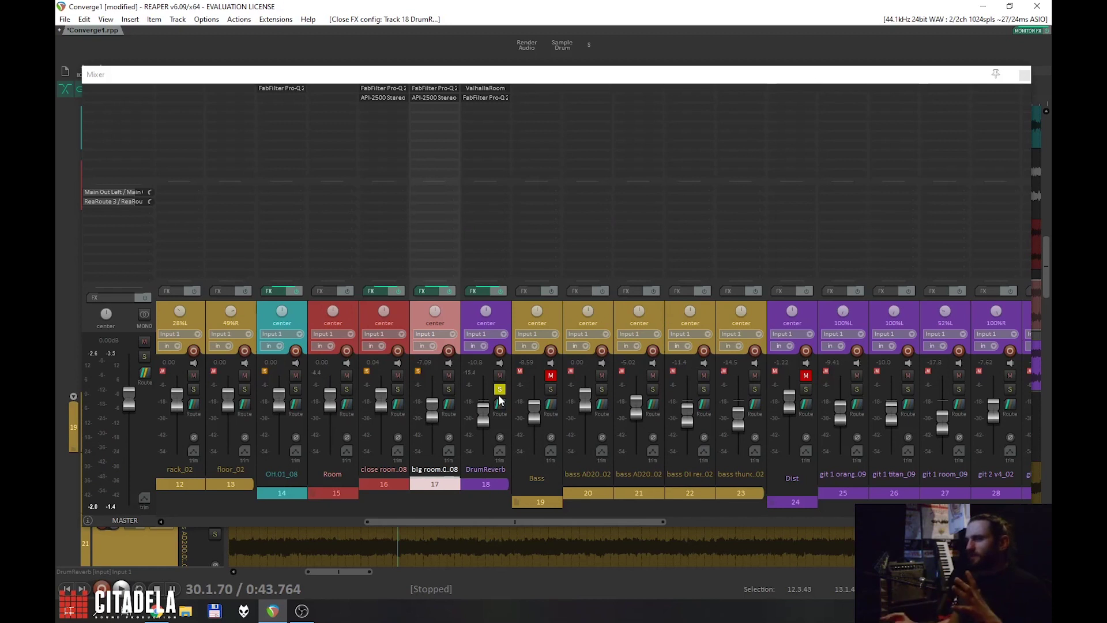
Step: Pull the DrumReverb fader down, unsolo the track and raise it into the playing drum mix to about +3.1 dB
drag(484, 411, 495, 452)
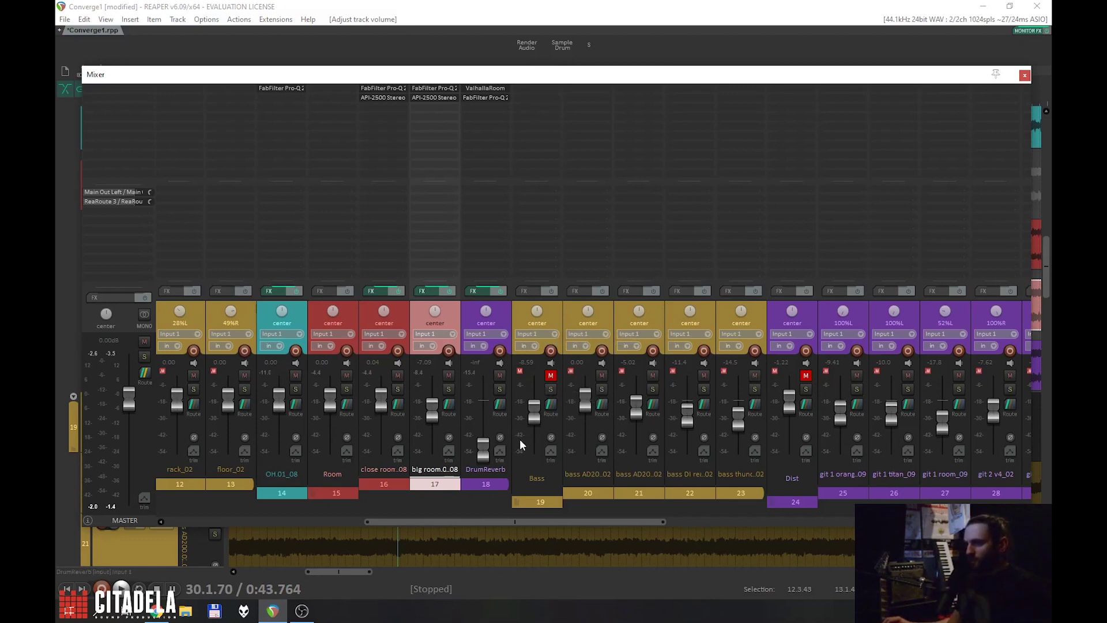
key(space)
drag(483, 447, 482, 411)
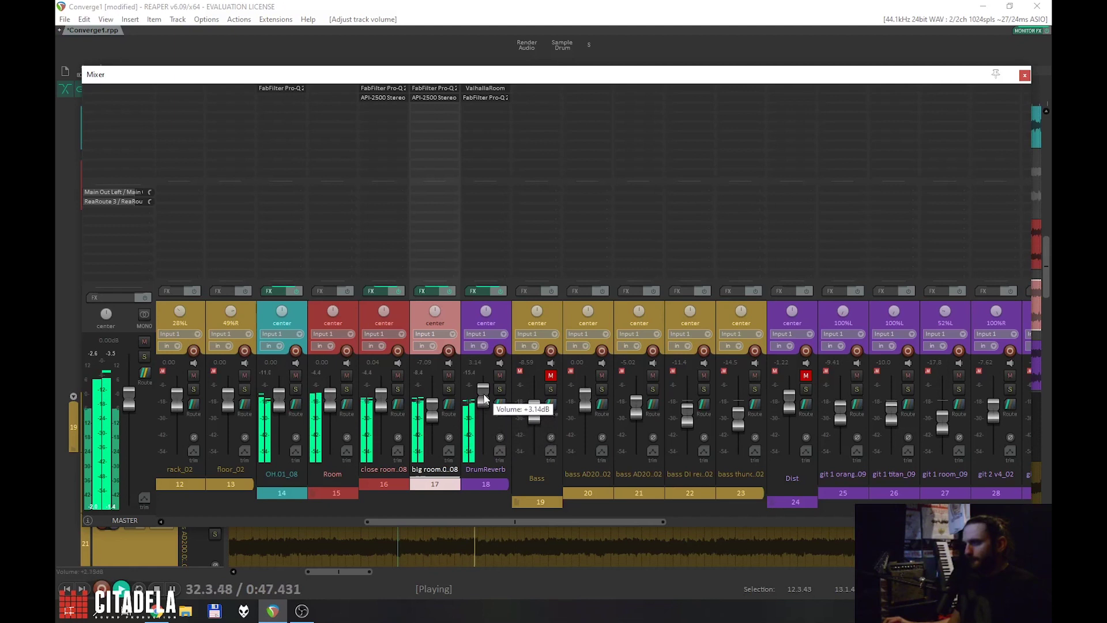
Step: Reopen the DrumReverb track's Pro-Q 2, adjust its low-mid cut during playback and close the equalizer
click(483, 98)
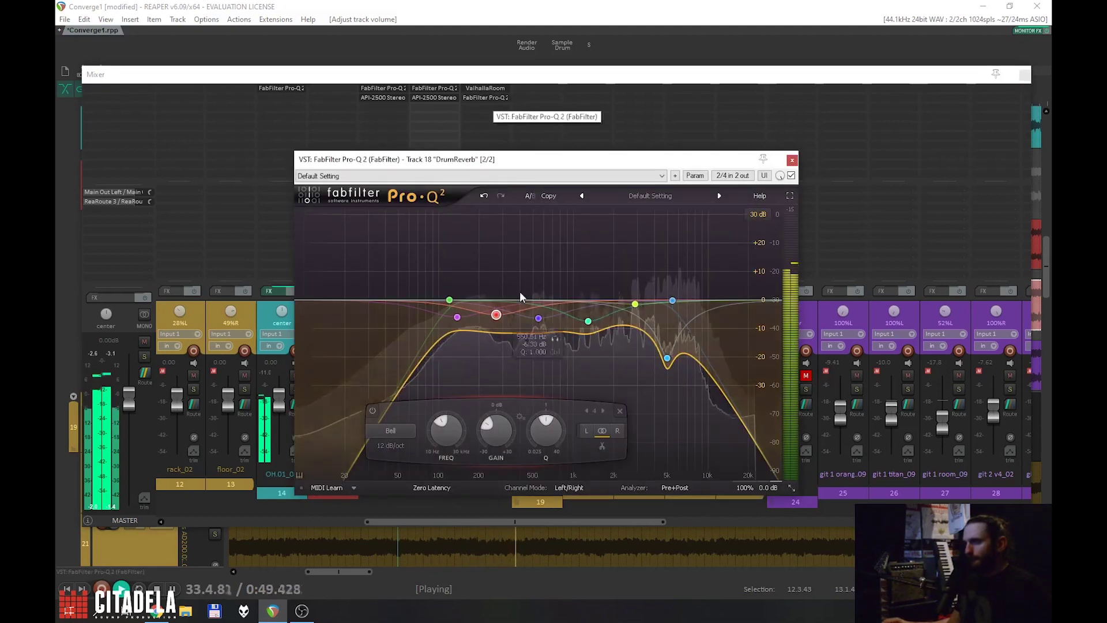
drag(562, 327, 476, 346)
drag(529, 428, 528, 440)
key(space)
click(793, 160)
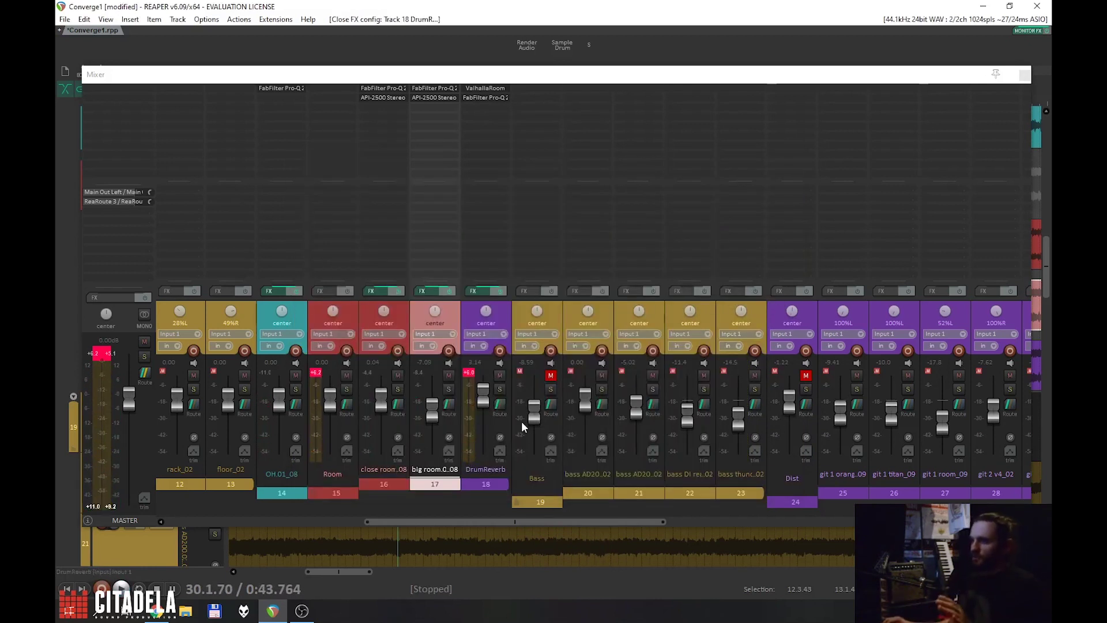
Step: Lower the DrumReverb track's volume slightly during playback and close the mixer
key(space)
mouse_move(484, 398)
mouse_down()
mouse_move(483, 449)
mouse_move(483, 406)
mouse_up()
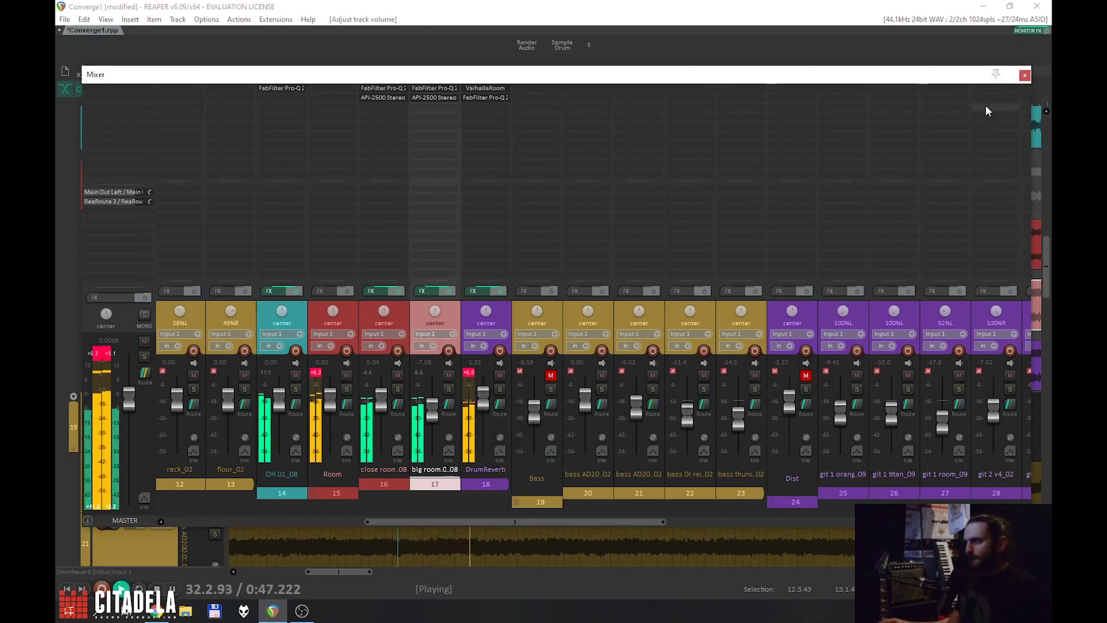
click(1024, 76)
Step: Play back the full drum mix from different points of the song, including its beginning, to judge the overall sound
click(470, 413)
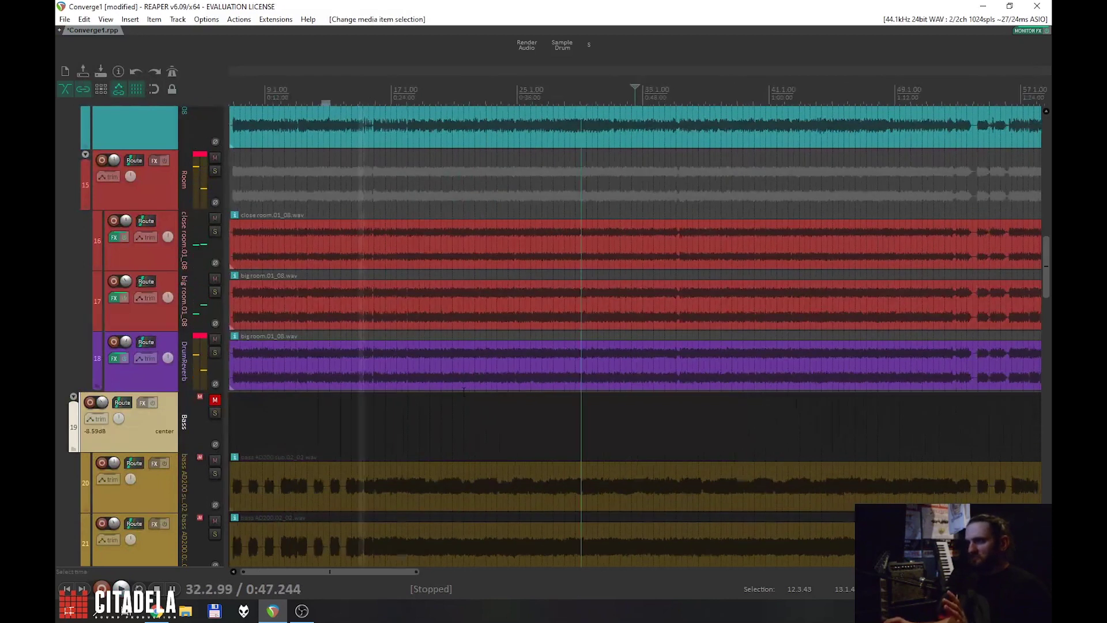
scroll(461, 387, down, 5)
scroll(308, 415, up, 2)
scroll(307, 415, down, 1)
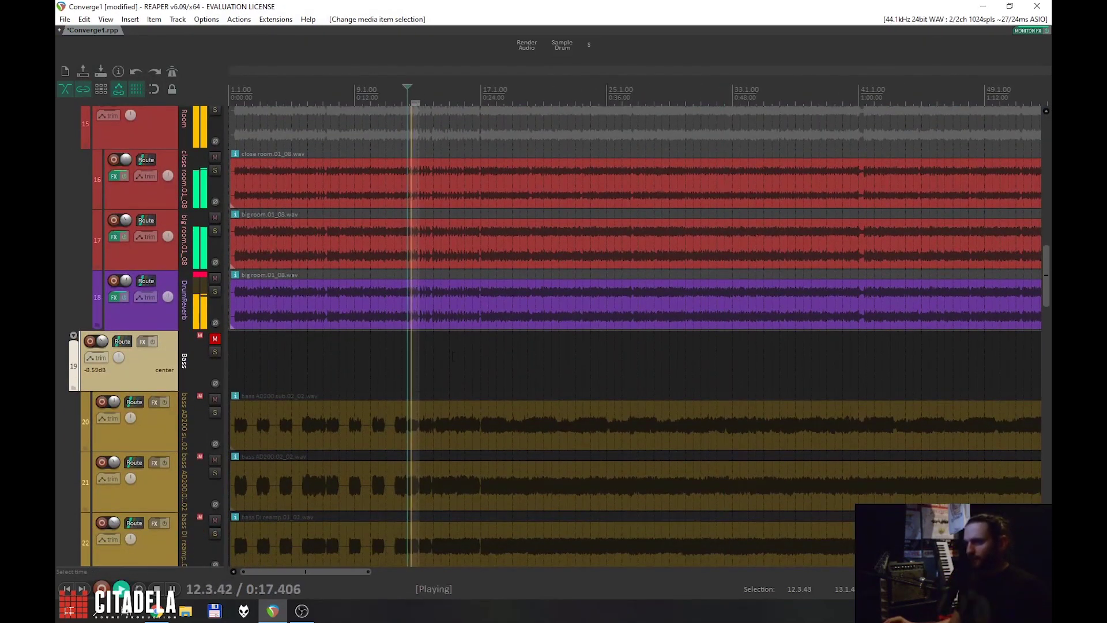
scroll(406, 349, down, 1)
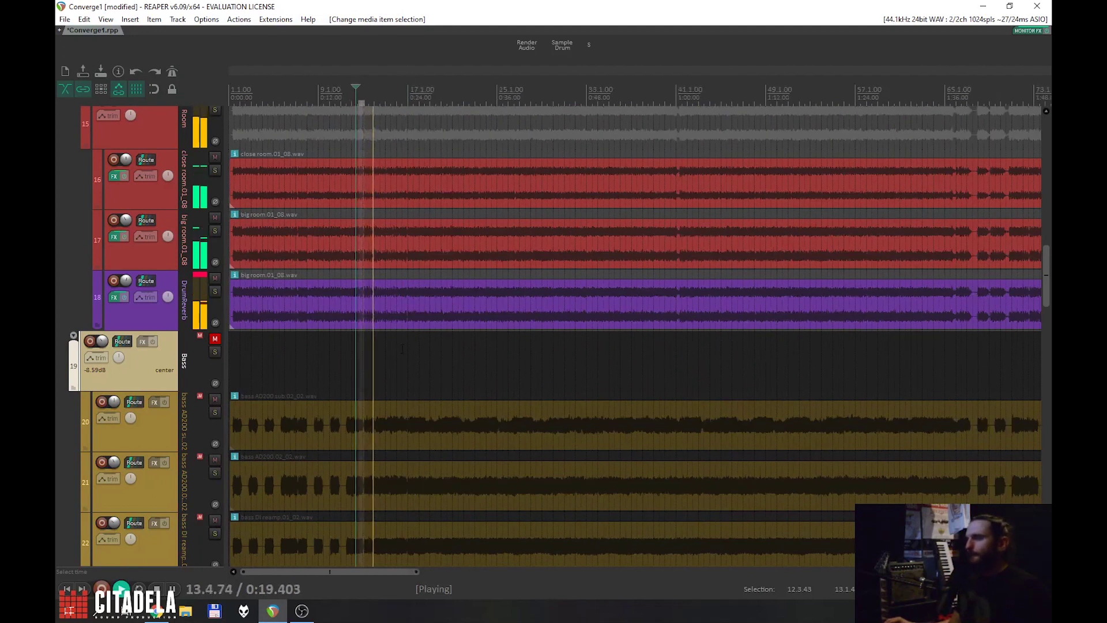
key(space)
click(411, 351)
click(246, 337)
key(space)
scroll(387, 378, down, 2)
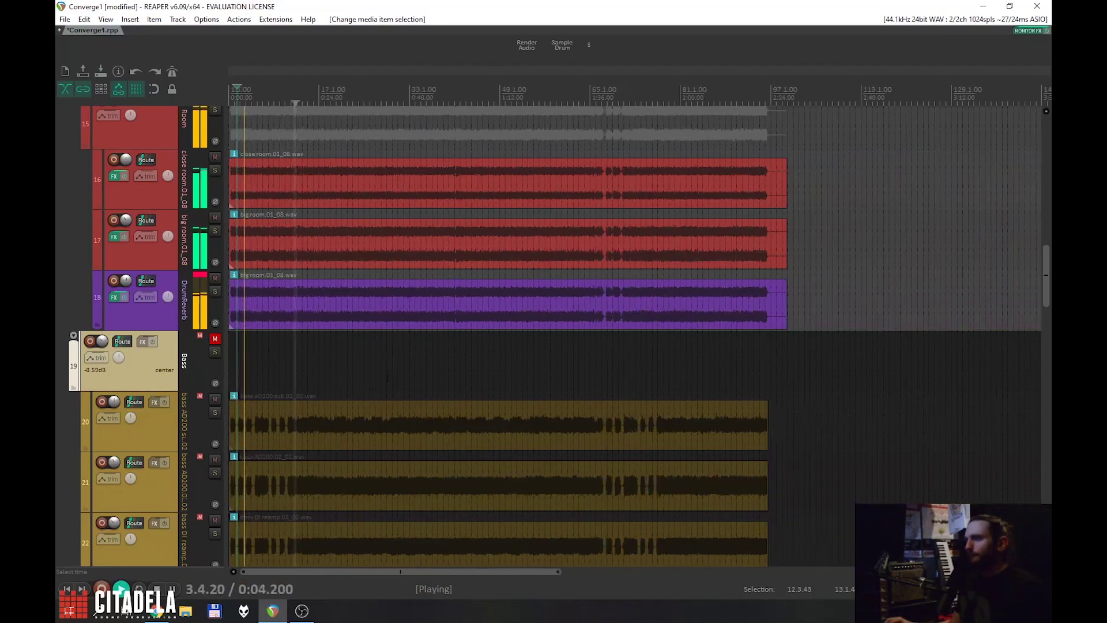
scroll(388, 378, up, 1)
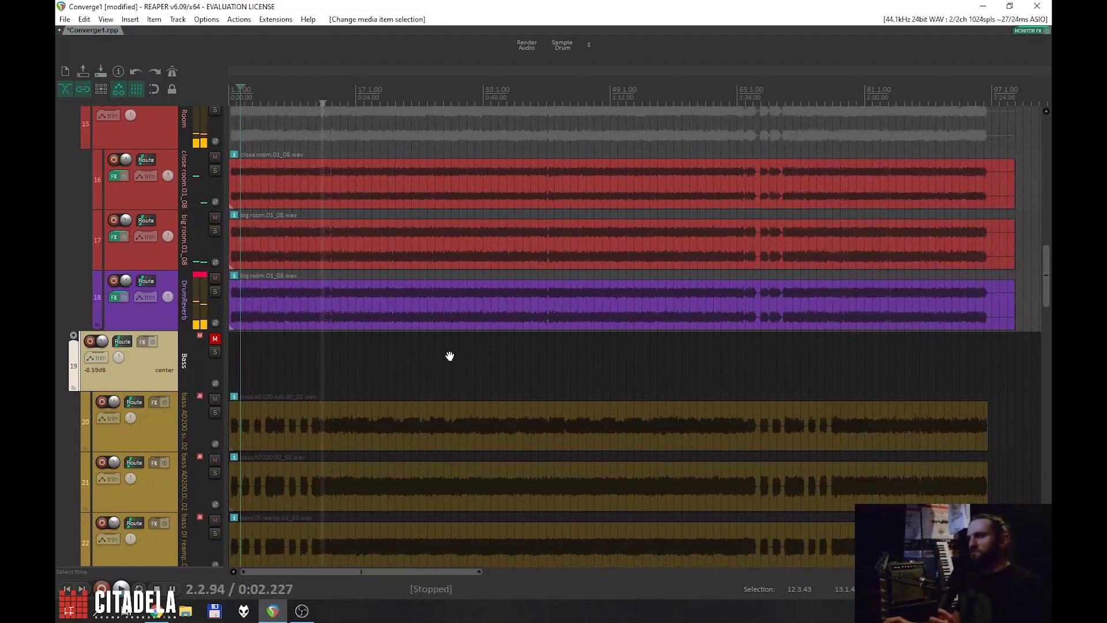
scroll(450, 353, up, 1)
scroll(477, 356, down, 1)
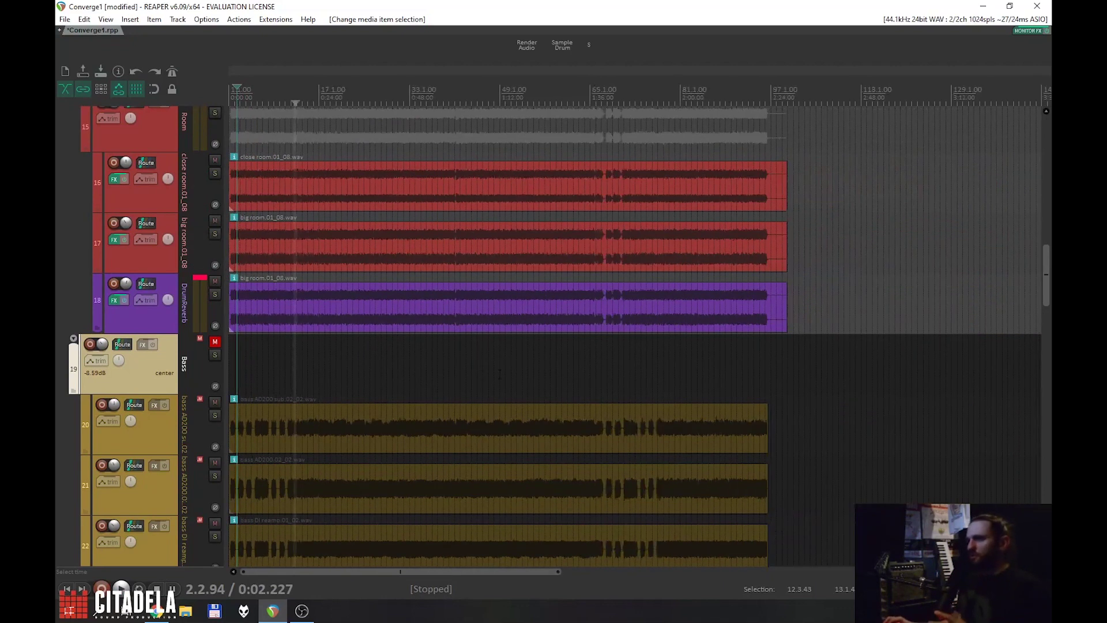
Step: Add a new track directly below the DRUMS folder track and name it Parallel
drag(1046, 288, 1047, 147)
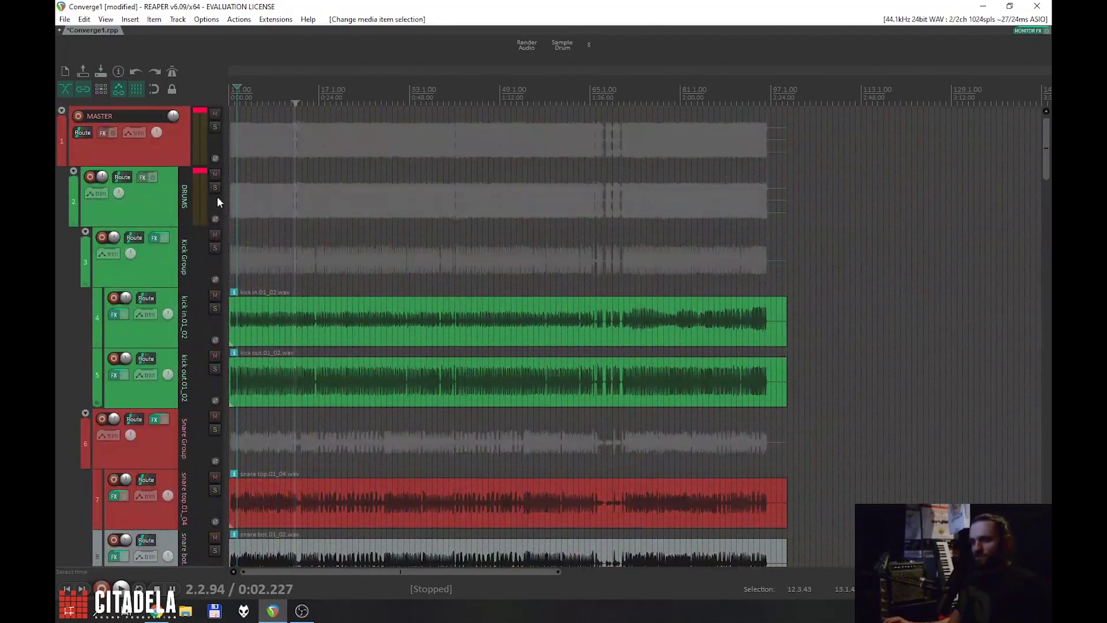
key(ctrl+t)
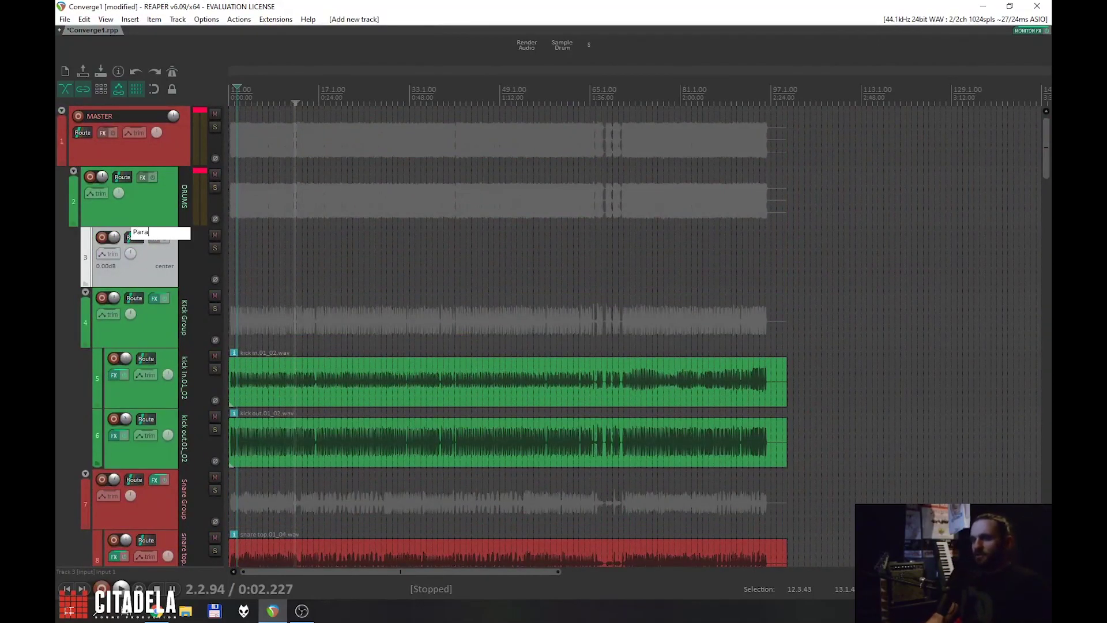
text(Parallel)
key(Return)
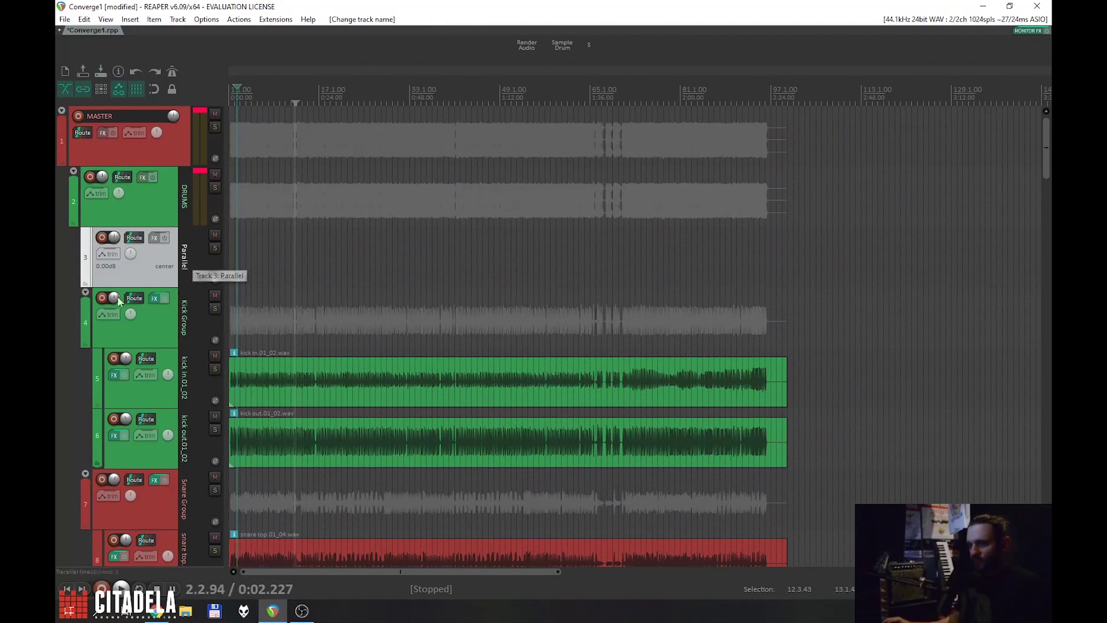
Step: Create a send from the Kick Group track to the Parallel track, keeping the default send settings
click(293, 314)
scroll(294, 306, down, 3)
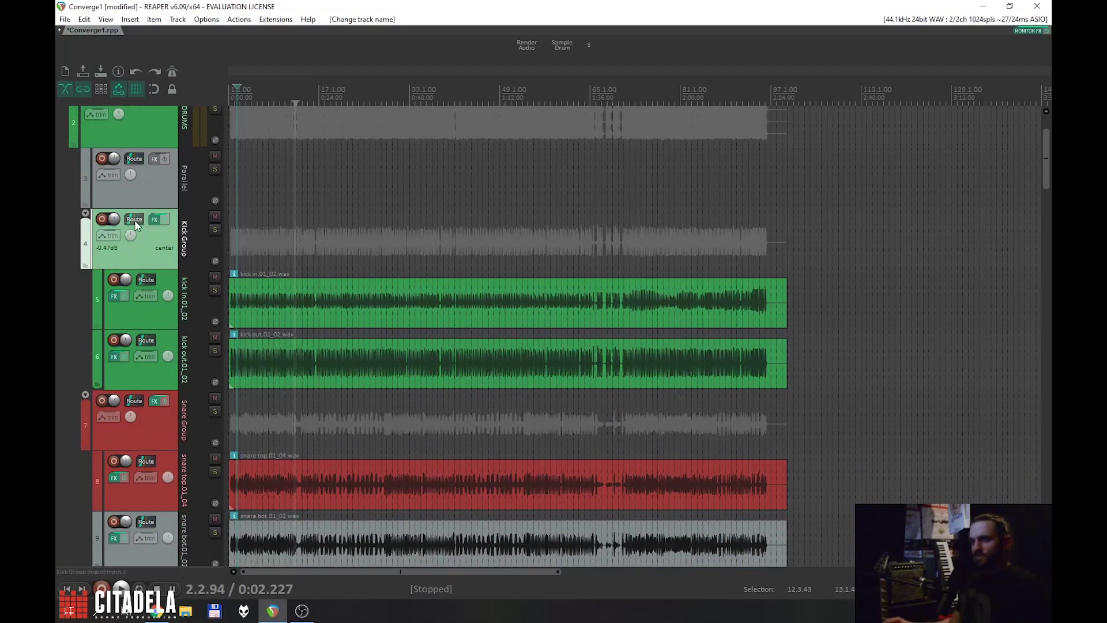
drag(134, 162, 145, 168)
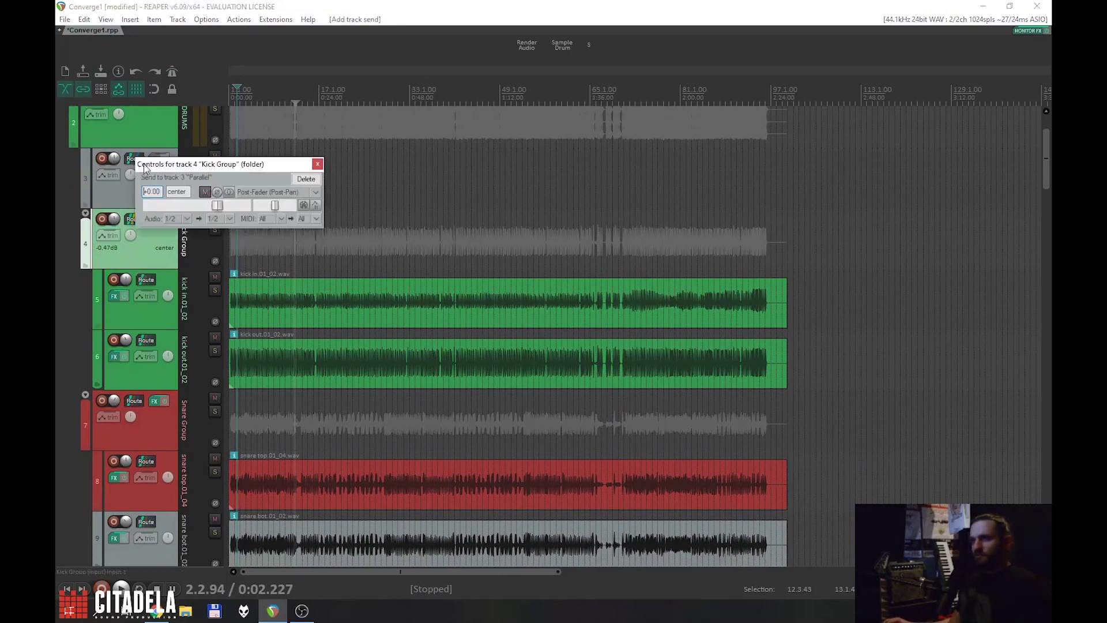
click(318, 164)
Step: Create a send from the Snare Group track to the Parallel track with the default settings
click(110, 420)
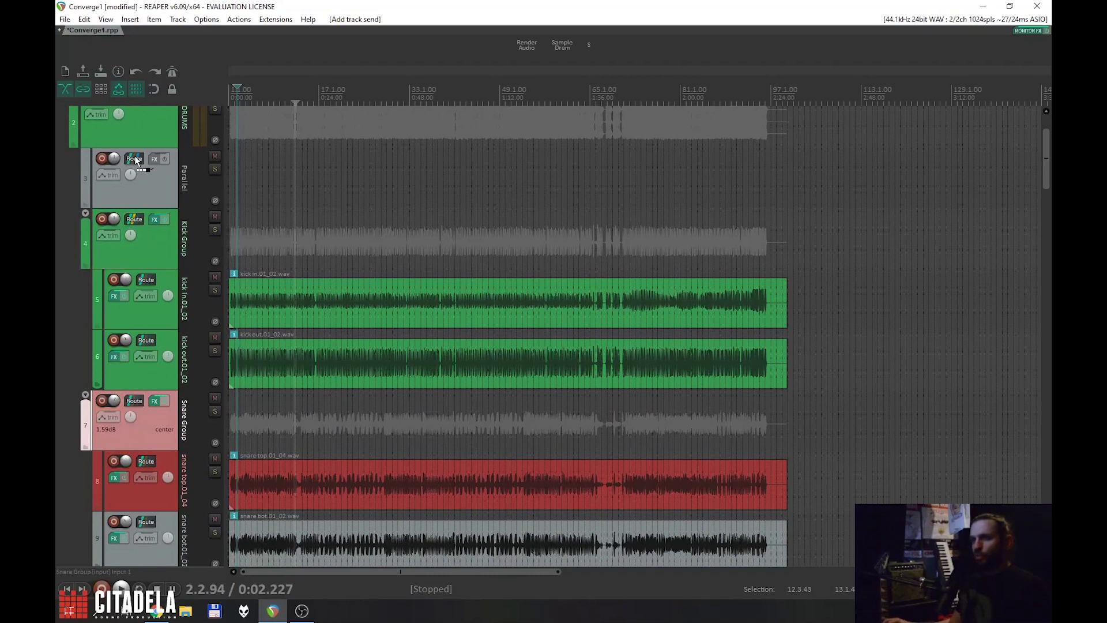
drag(136, 161, 136, 162)
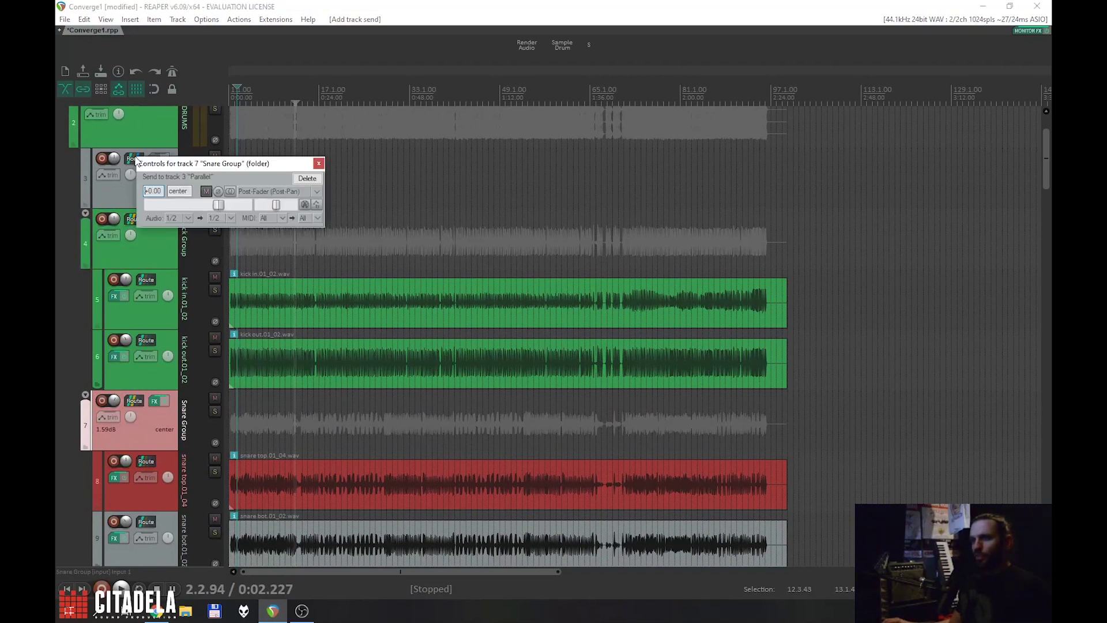
click(318, 163)
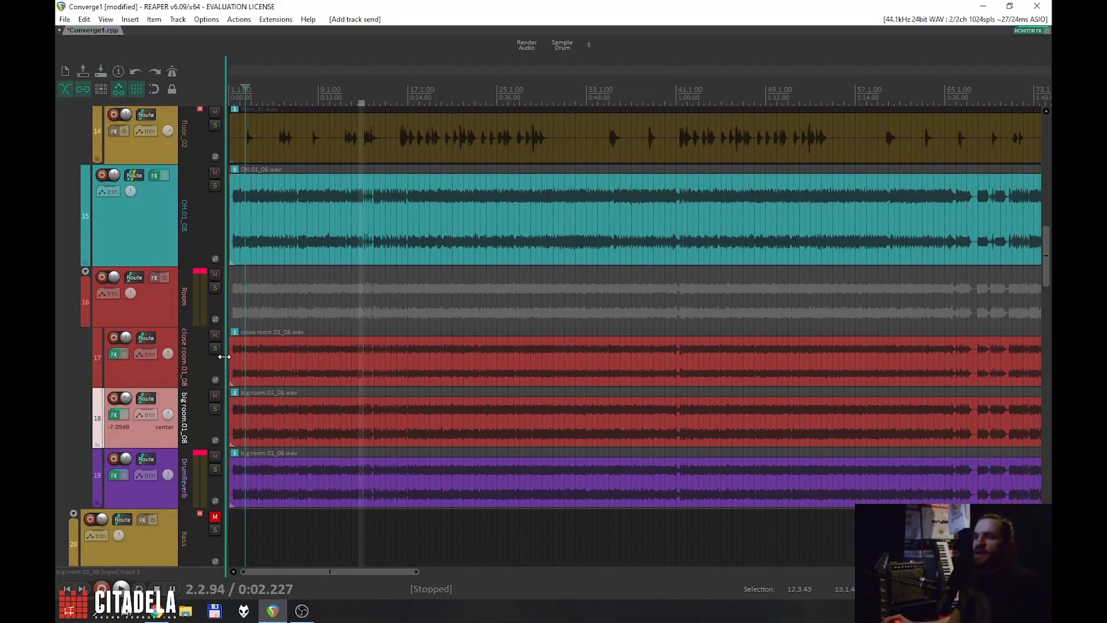
Step: Route a send from the close room track to the Parallel track
click(156, 384)
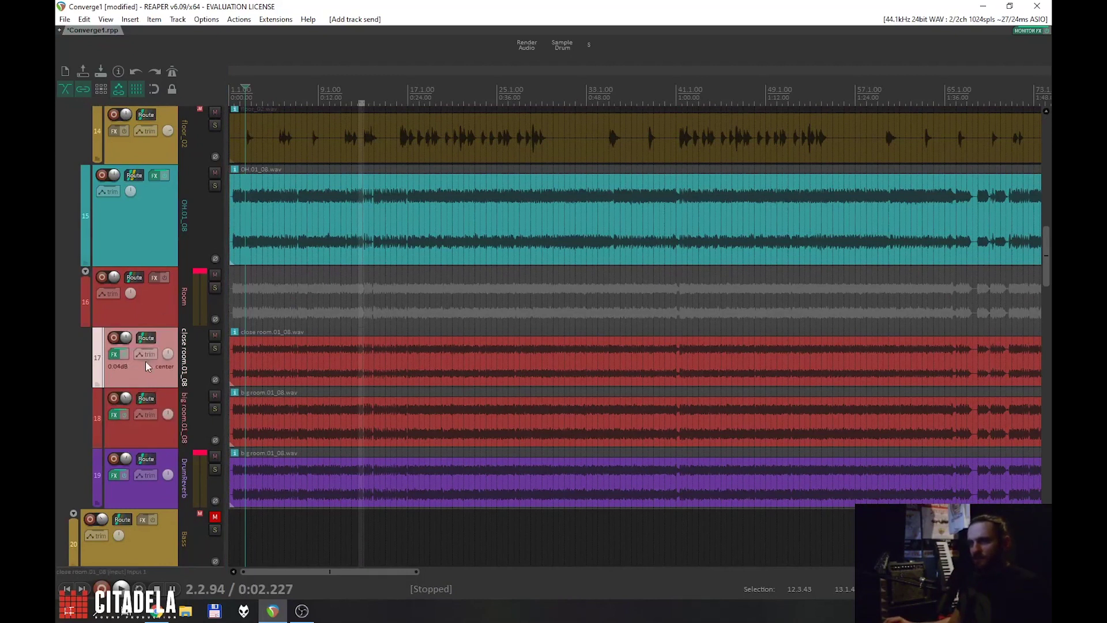
scroll(262, 163, up, 10)
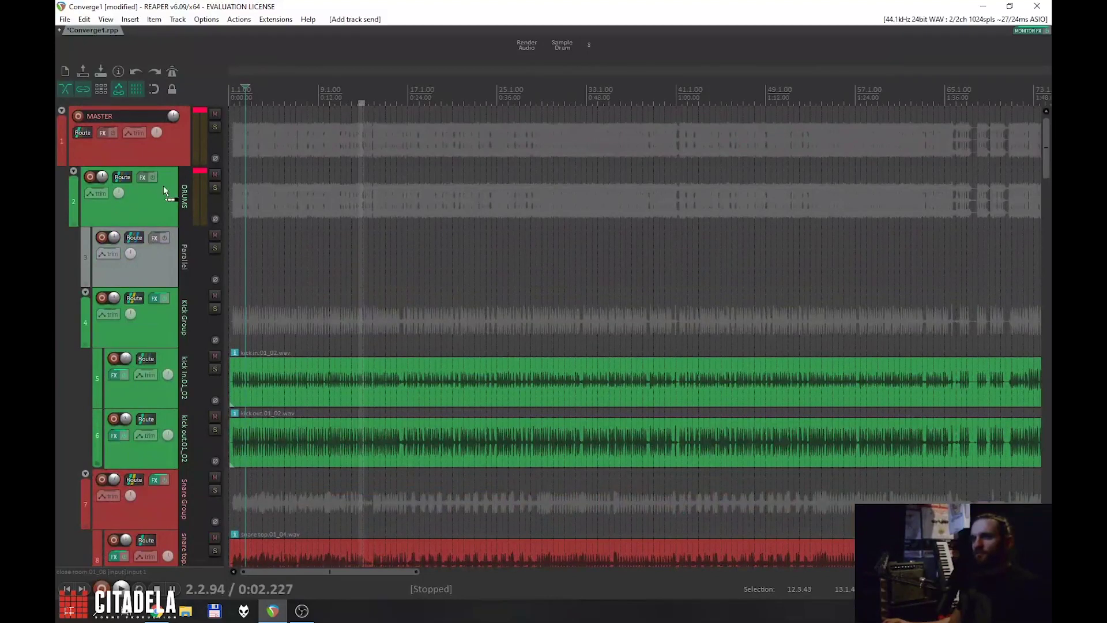
click(122, 179)
Step: Solo the Parallel track and play it back from the song's beginning and from around 0:30
scroll(301, 181, down, 2)
click(308, 244)
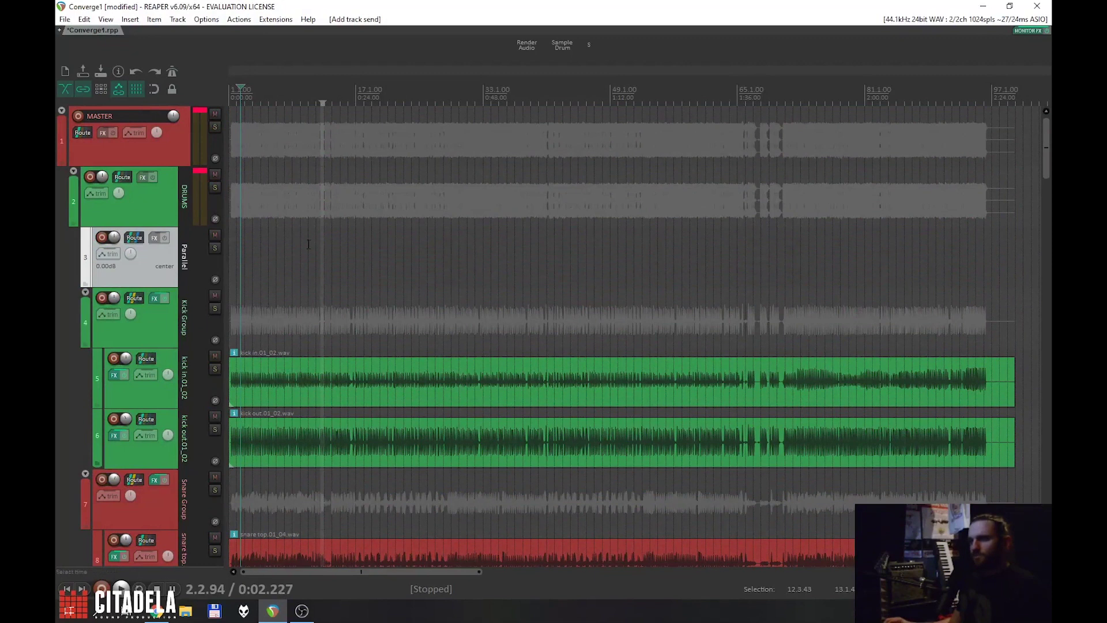
click(215, 248)
key(space)
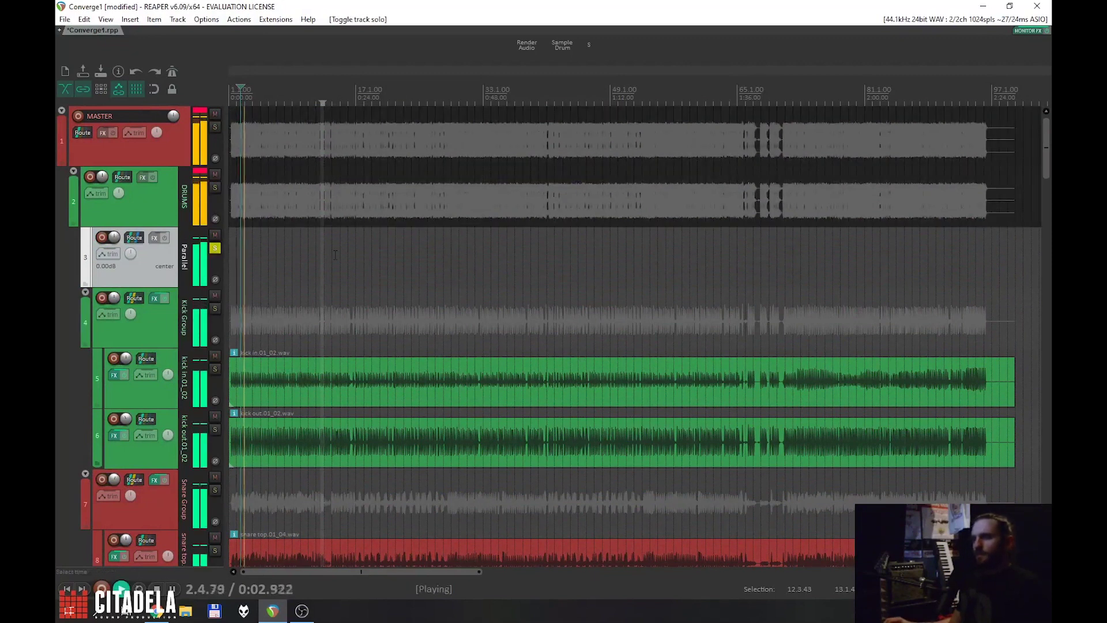
click(388, 207)
scroll(404, 191, down, 1)
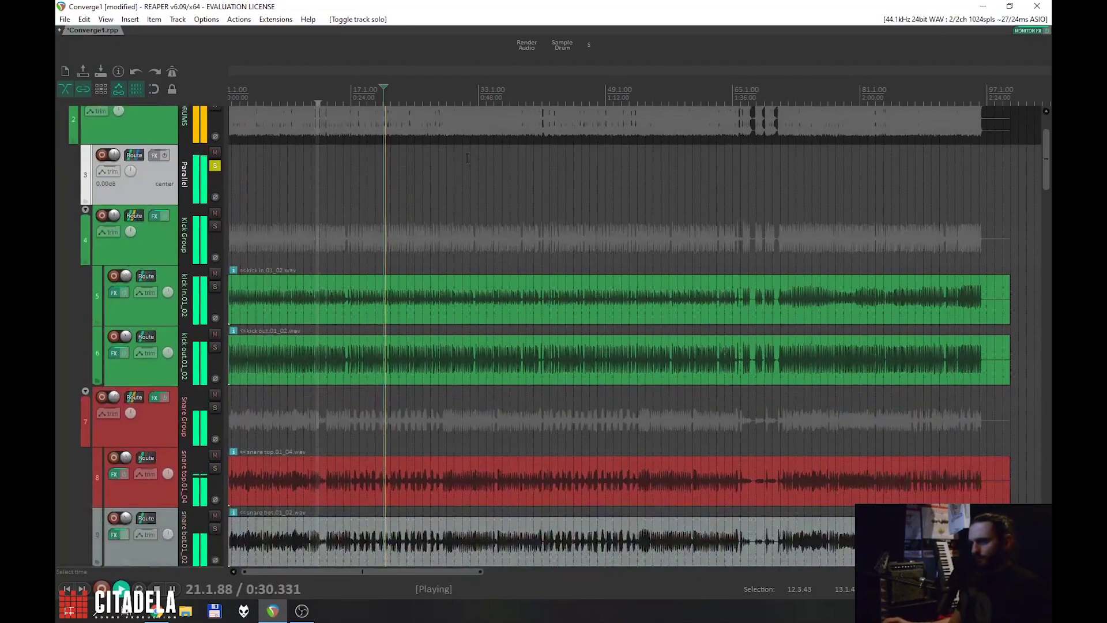
Step: Play the soloed Parallel track from around 0:44 and stop playback
key(space)
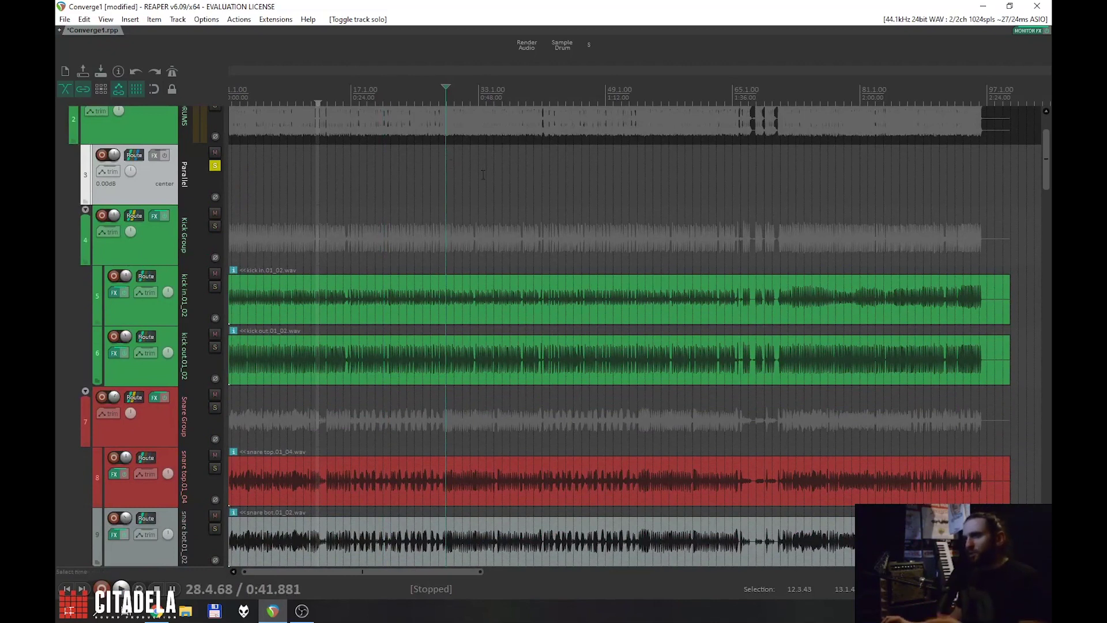
scroll(483, 175, down, 1)
scroll(496, 175, up, 2)
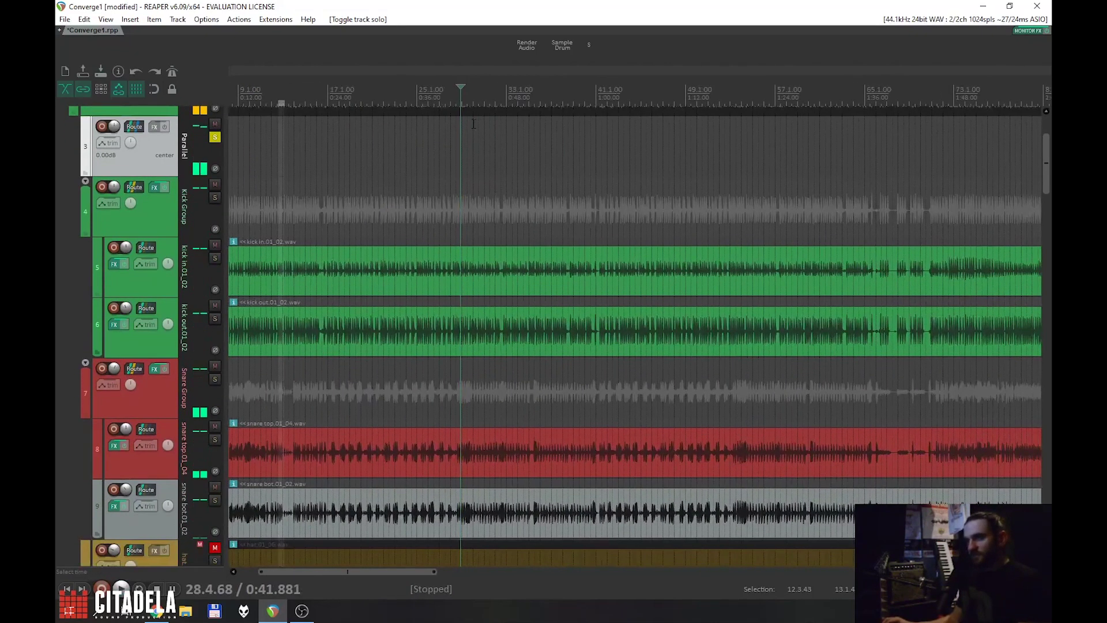
scroll(517, 180, right, 2)
scroll(517, 232, down, 1)
scroll(496, 230, up, 1)
scroll(447, 223, left, 1)
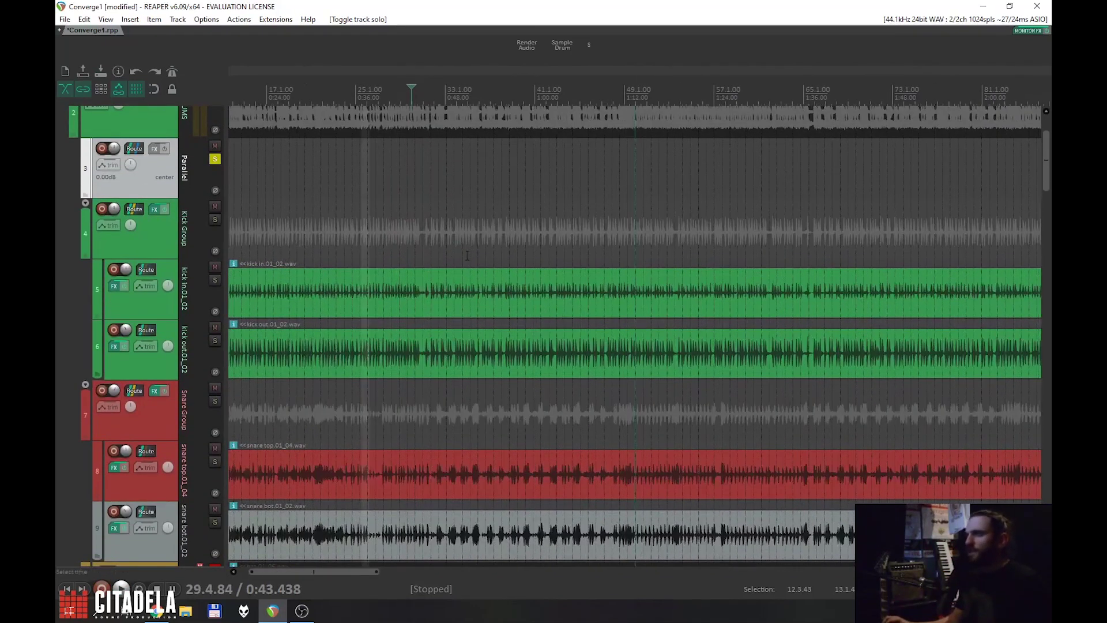
scroll(438, 271, down, 1)
scroll(427, 300, up, 1)
drag(461, 214, 462, 214)
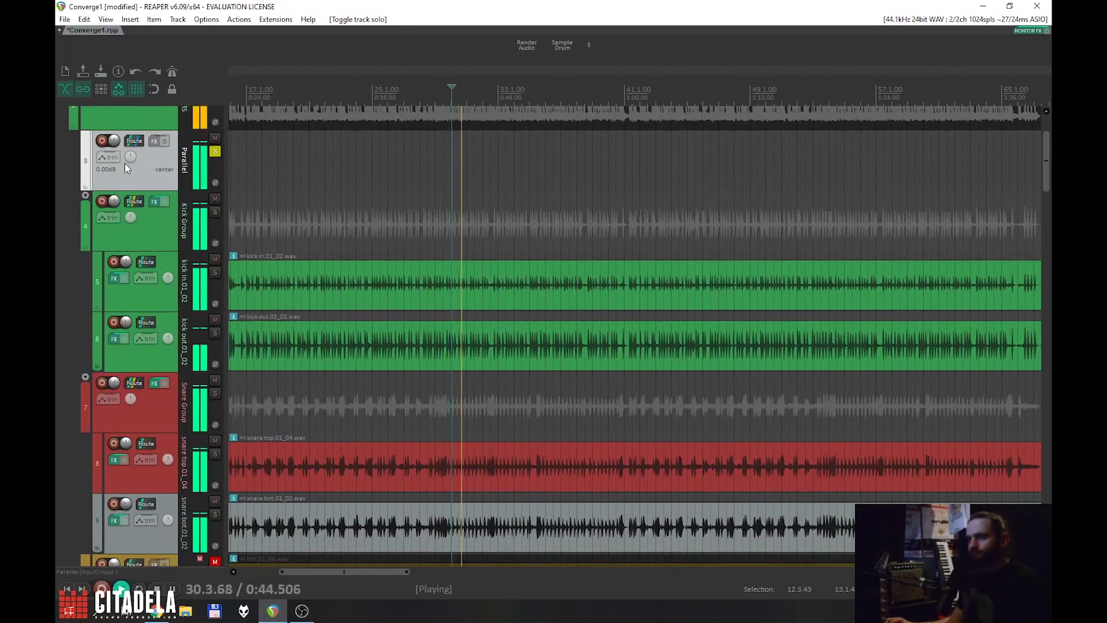
key(space)
Step: Add FabFilter Pro-Q 2 to the Parallel track and cut about 1.6 dB at 7.5 kHz, 1.1 dB at 3.9 kHz and slightly near 200 Hz
click(157, 143)
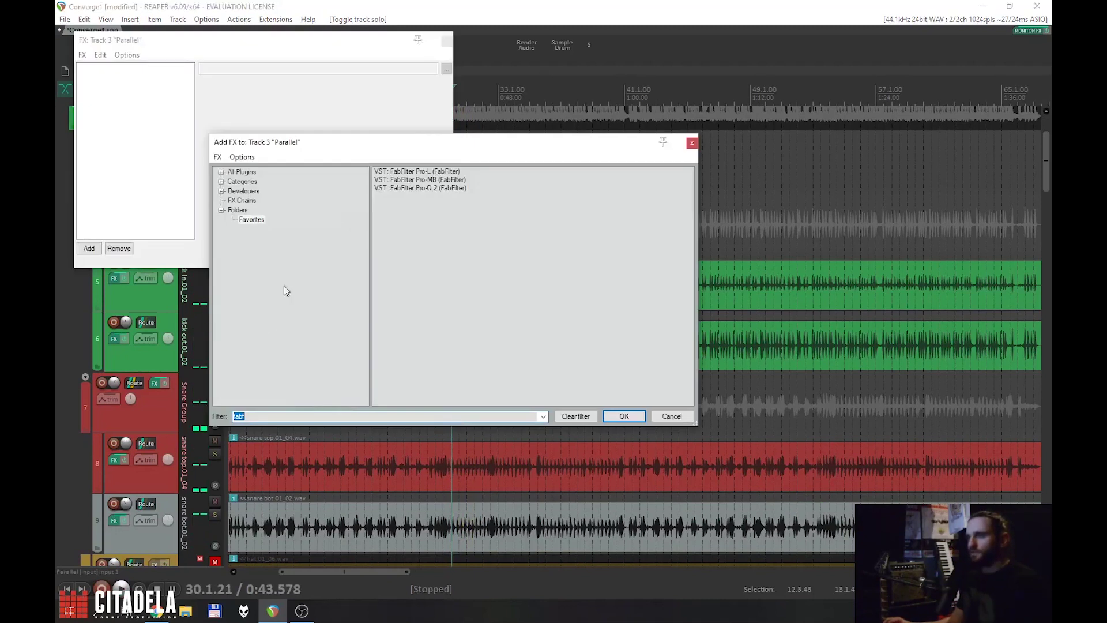
double_click(438, 188)
key(space)
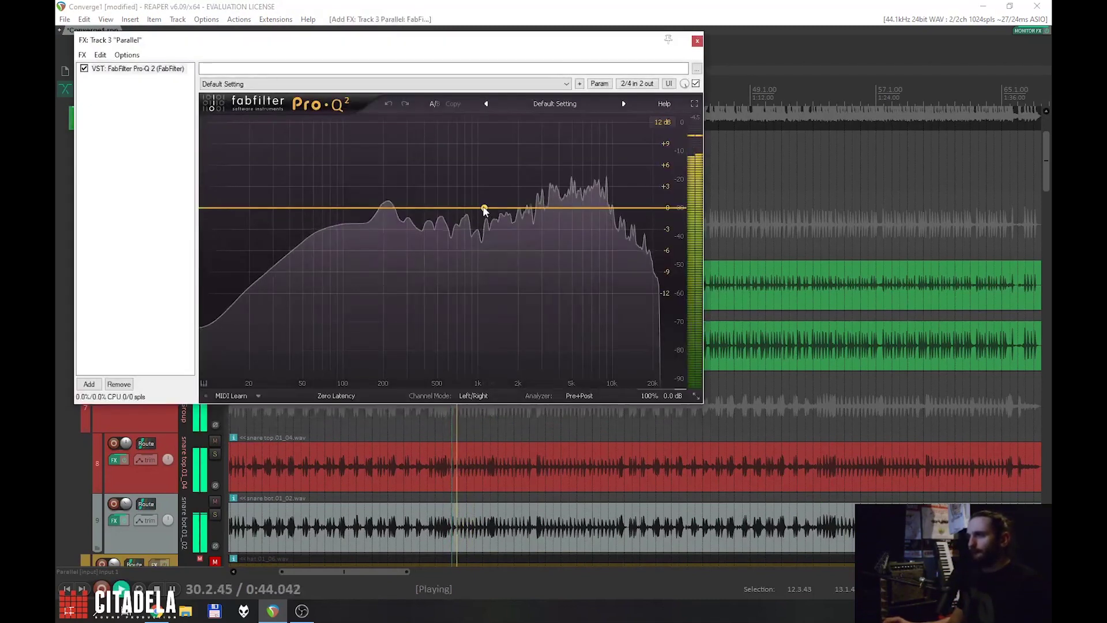
drag(594, 207, 560, 225)
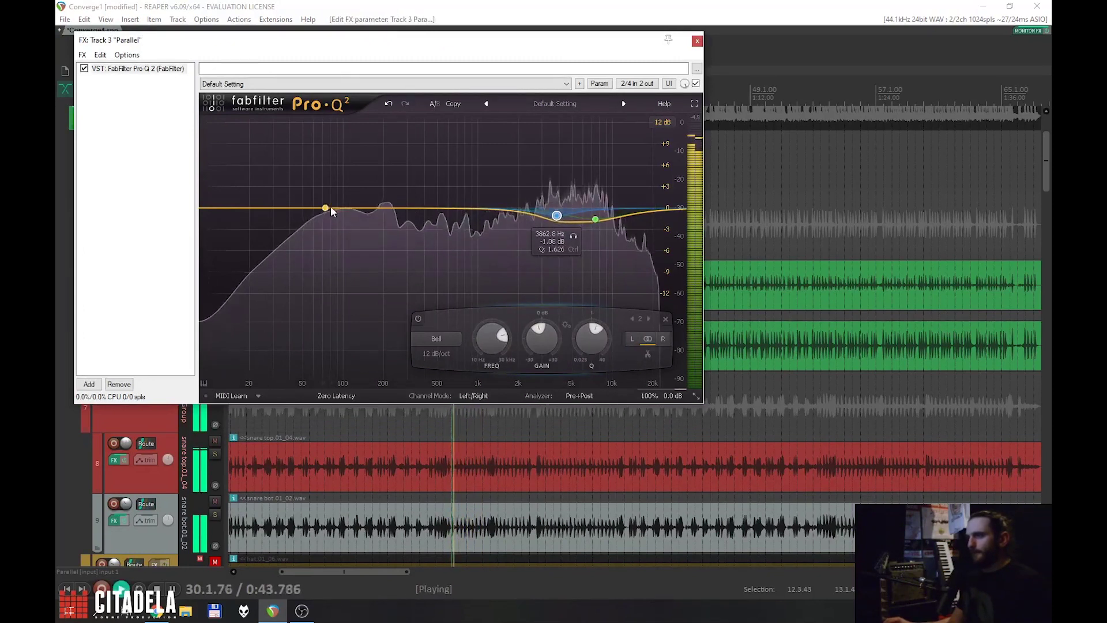
drag(330, 207, 382, 221)
key(space)
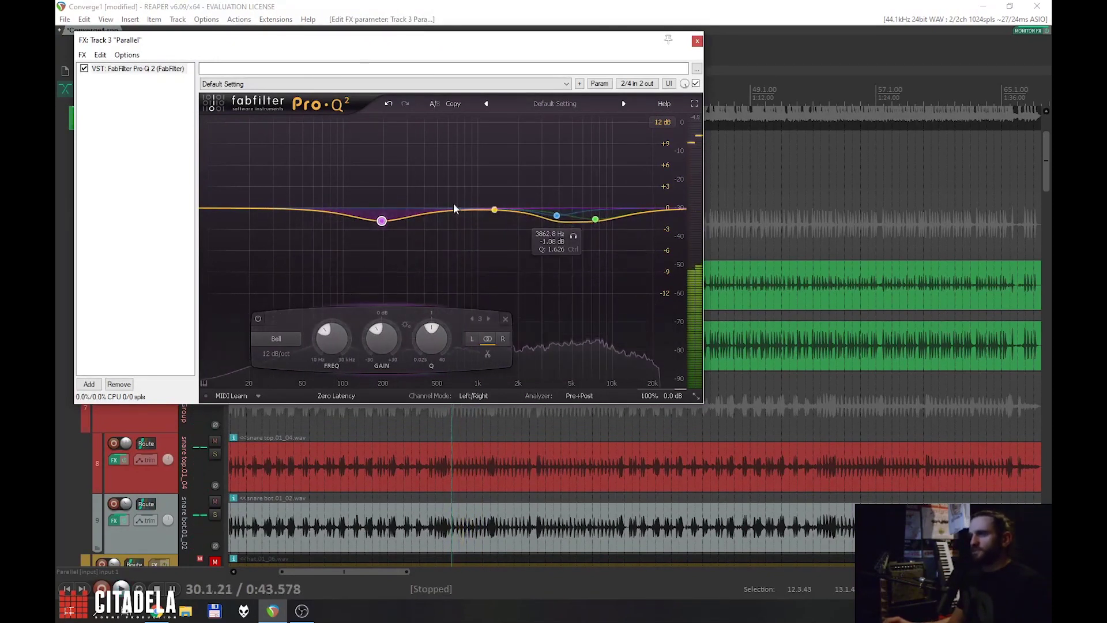
Step: Cut the Parallel track's midrange with EQ bands near 1.8 kHz, 860 Hz and 400 Hz, plus a small cut near 100 Hz
key(space)
drag(479, 218, 427, 252)
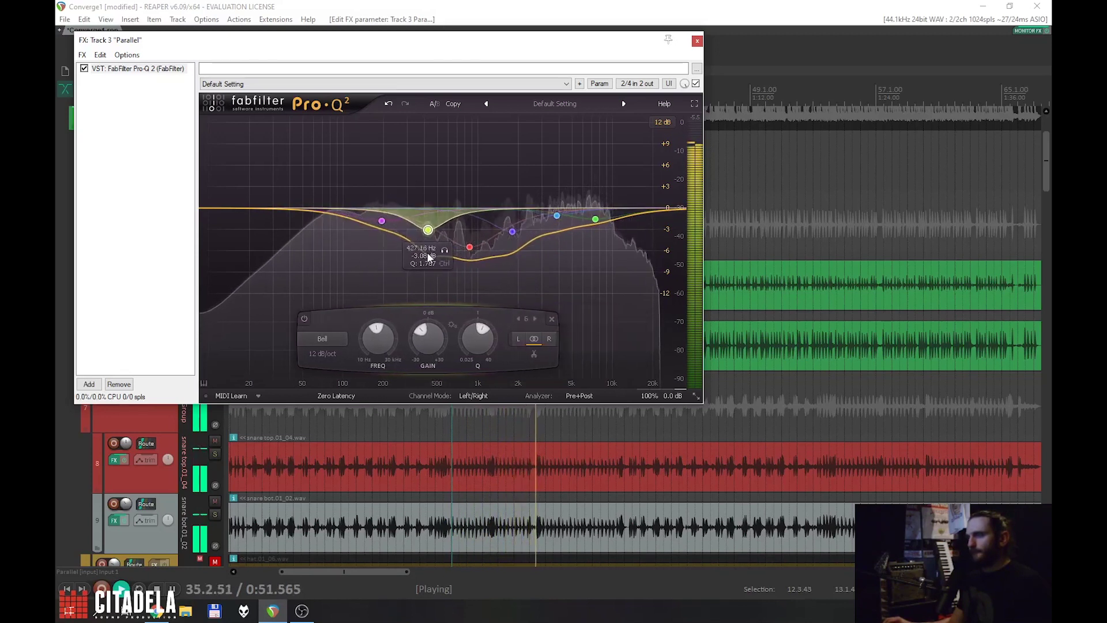
click(345, 227)
drag(345, 233, 345, 226)
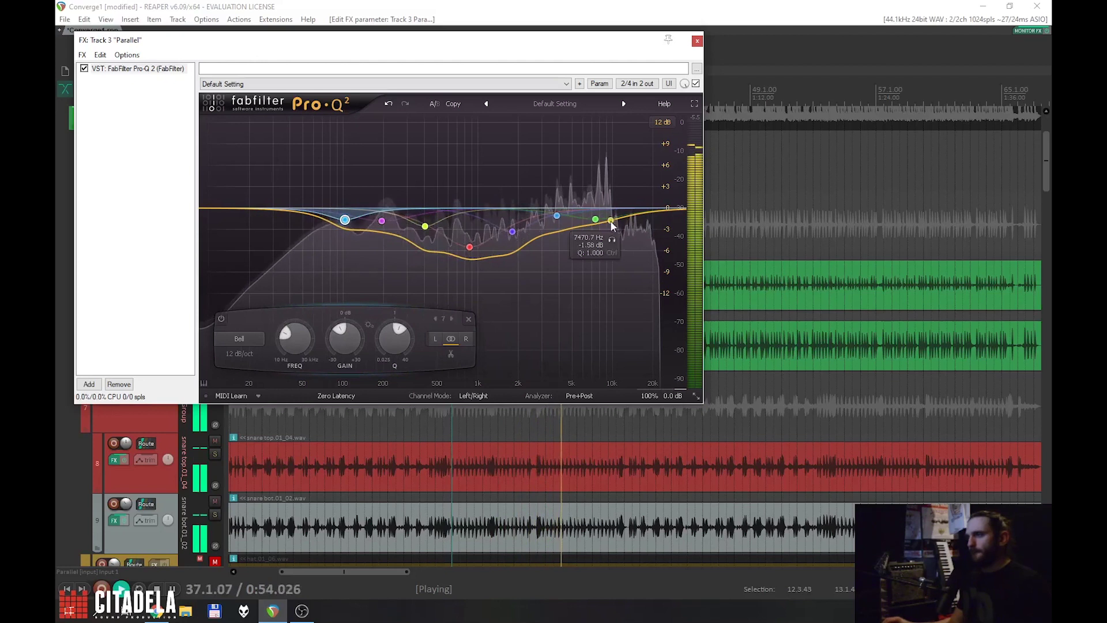
Step: Add EQ bands at the extreme high and low ends of the Parallel track's spectrum
drag(676, 209, 619, 208)
drag(202, 208, 312, 209)
key(space)
Step: Add the Waves API-2500 Stereo compressor to the Parallel track and raise its output to about 14.1 dB during playback
double_click(119, 164)
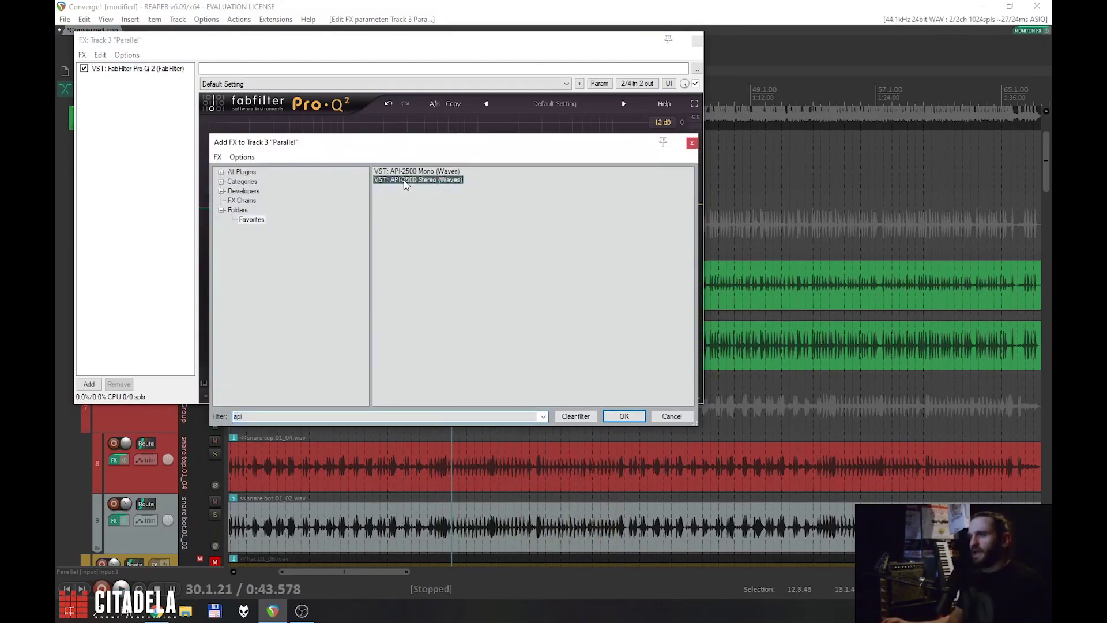
double_click(405, 183)
drag(435, 52, 602, 197)
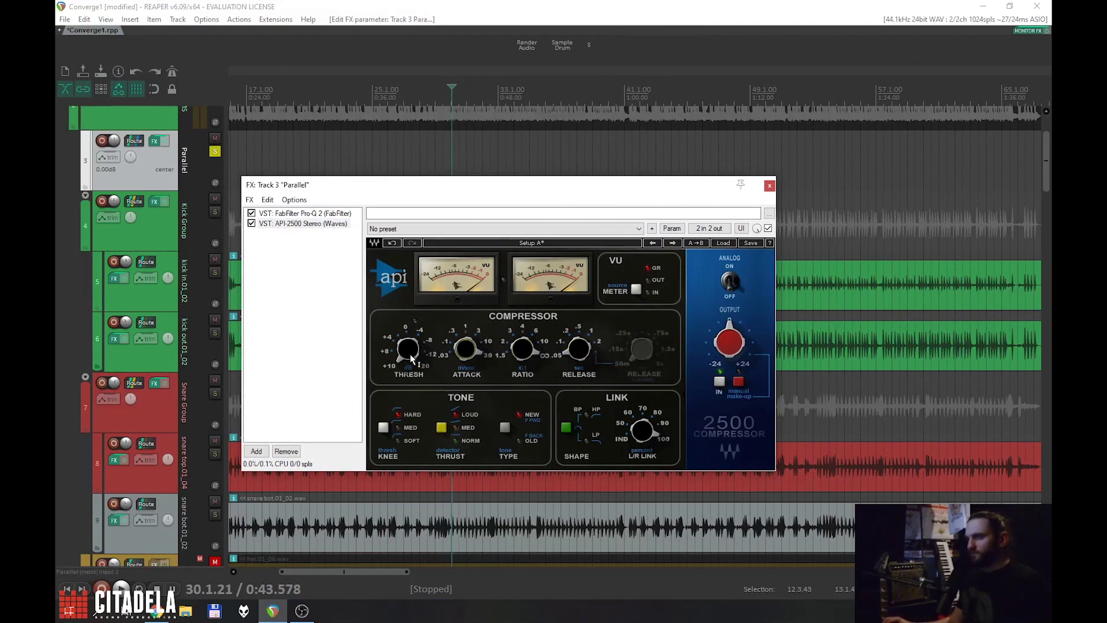
key(space)
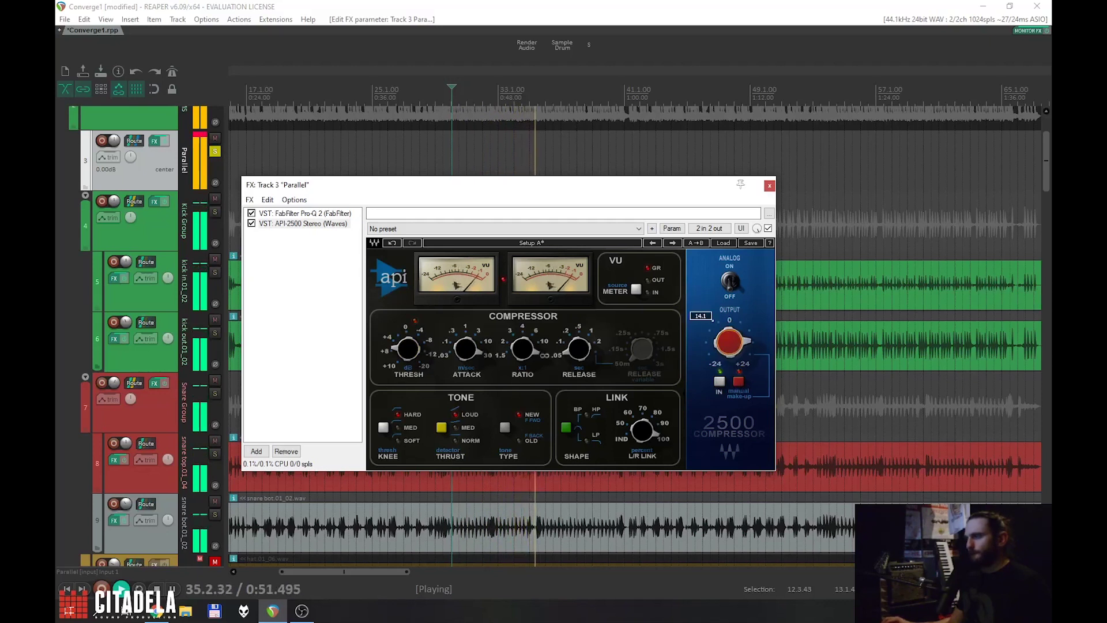
key(Escape)
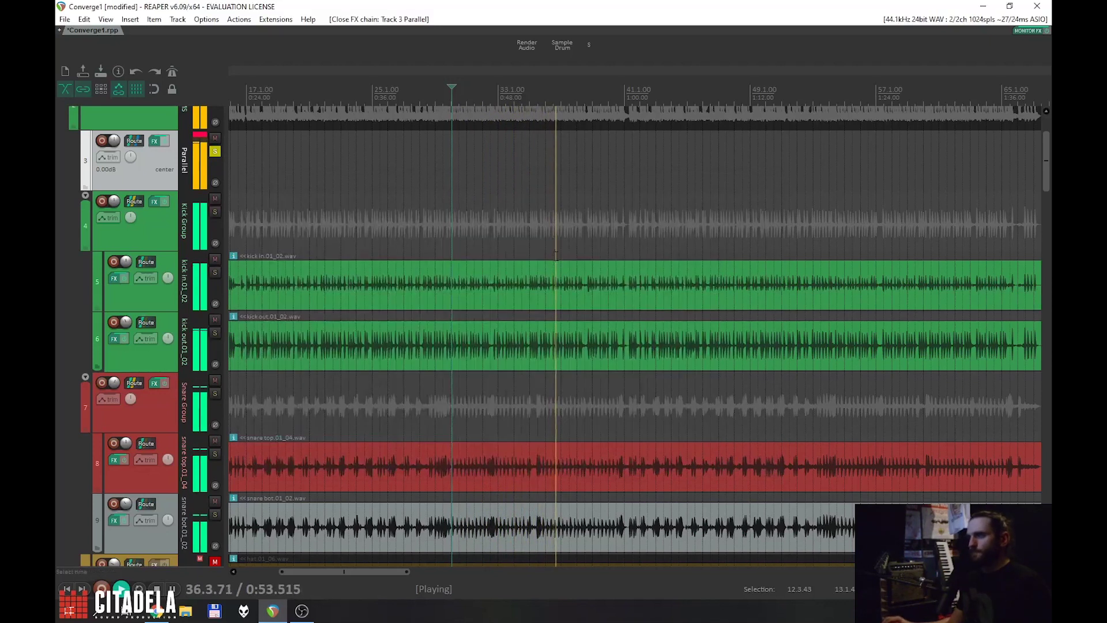
Step: Unsolo the Parallel track and blend it in during playback by setting its volume to about -14.45 dB
click(212, 152)
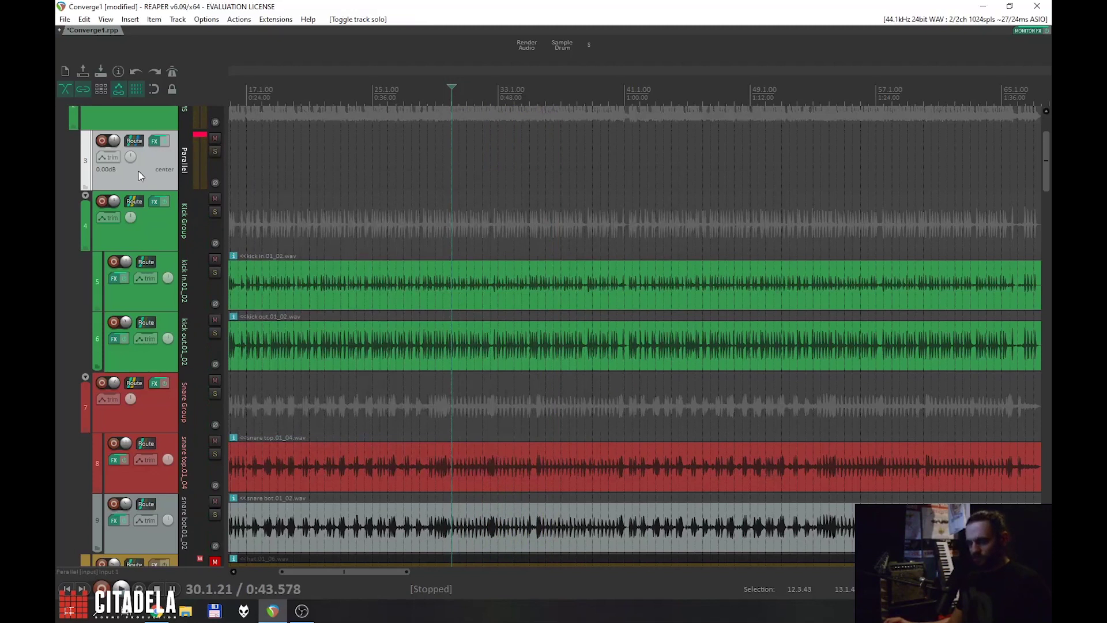
key(ctrl+m)
drag(281, 407, 309, 470)
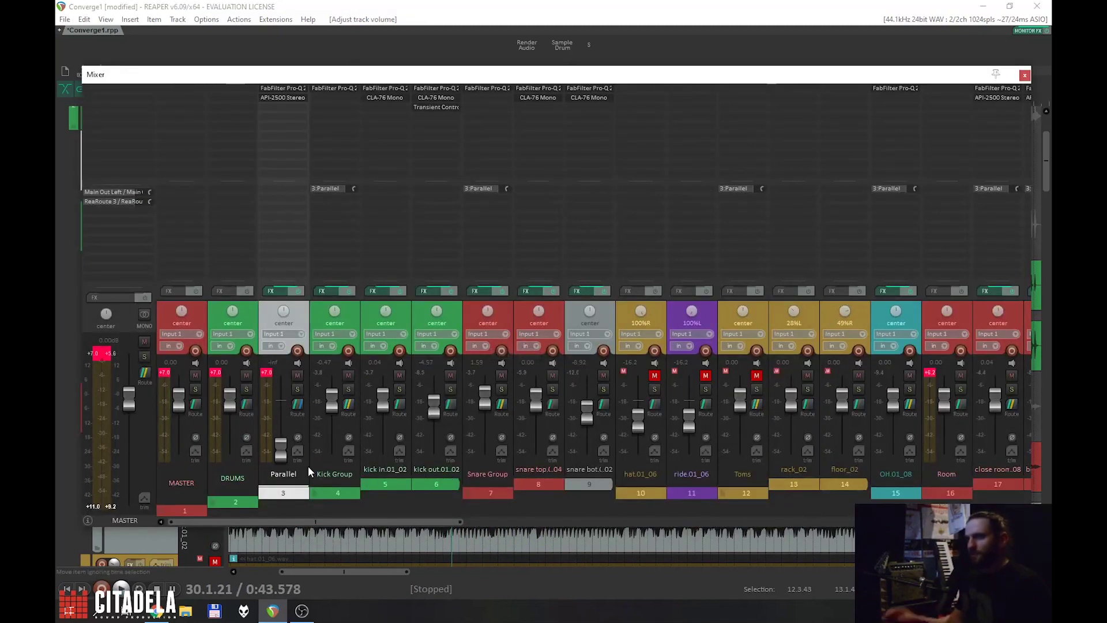
key(space)
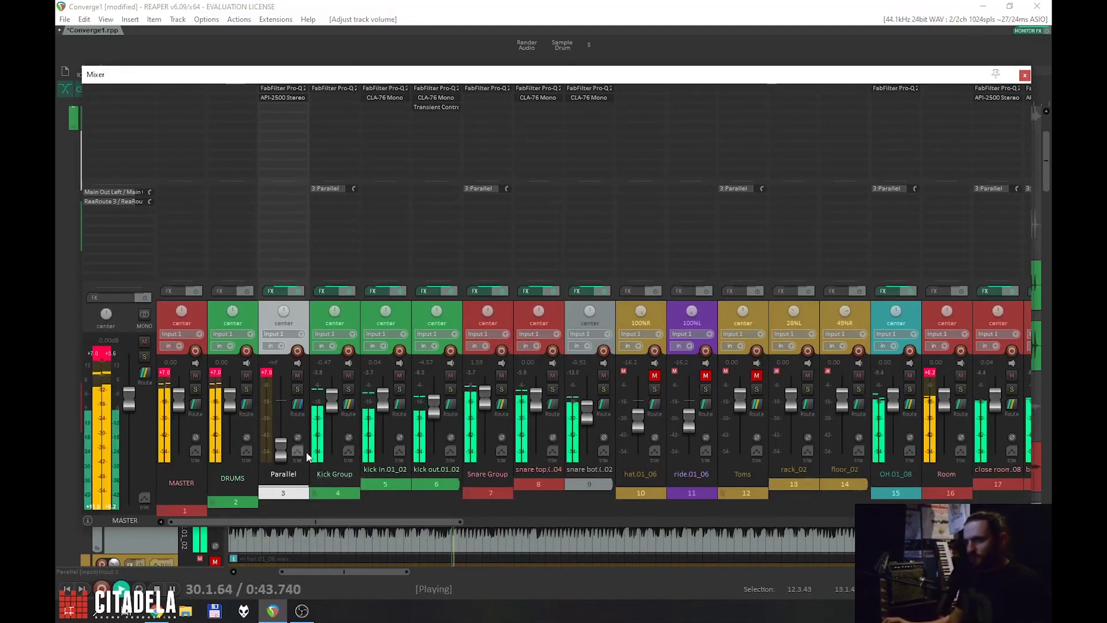
drag(281, 452, 278, 427)
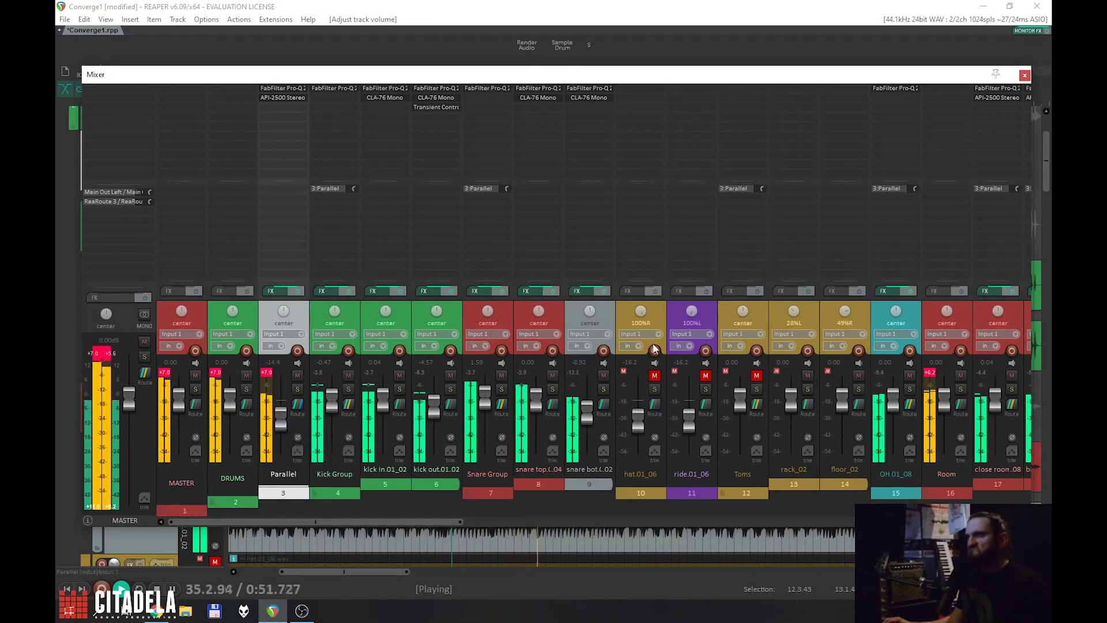
click(1024, 76)
Step: Look over the drum tracks while the mix plays with the Parallel track blended in
scroll(641, 336, down, 2)
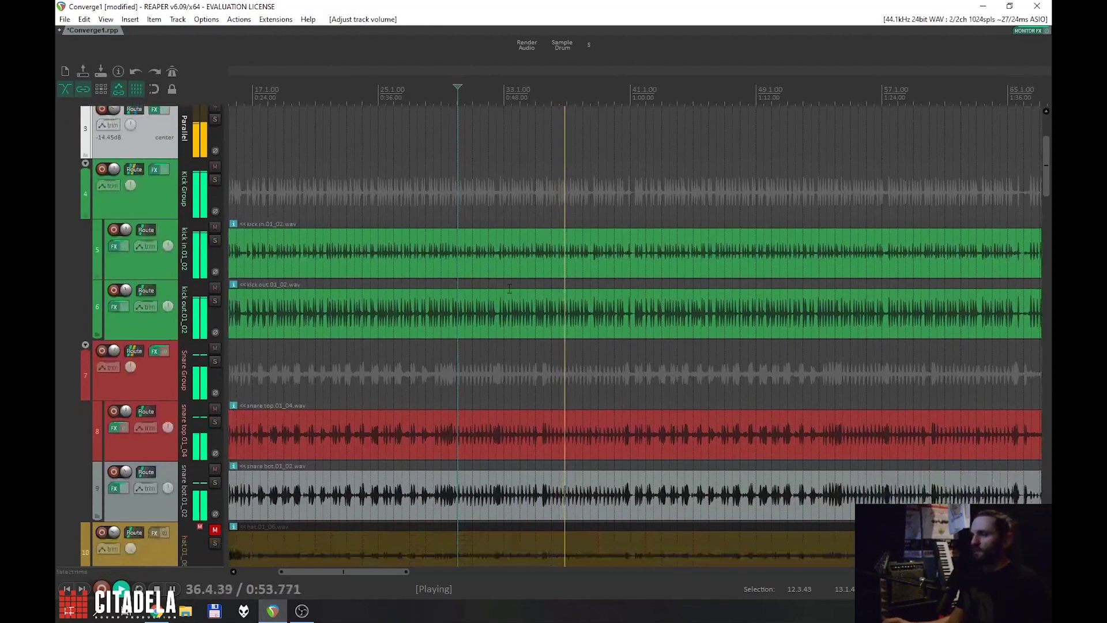
scroll(641, 335, down, 3)
scroll(641, 335, down, 2)
scroll(511, 284, down, 6)
scroll(512, 284, up, 2)
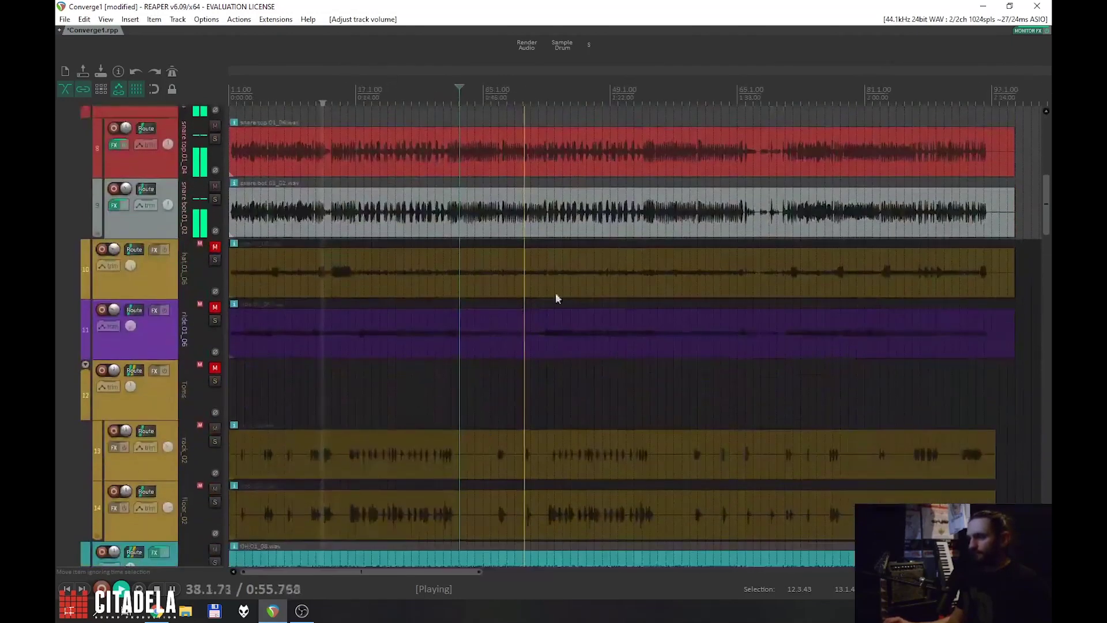
key(space)
scroll(506, 289, down, 1)
scroll(415, 336, down, 2)
scroll(415, 336, up, 8)
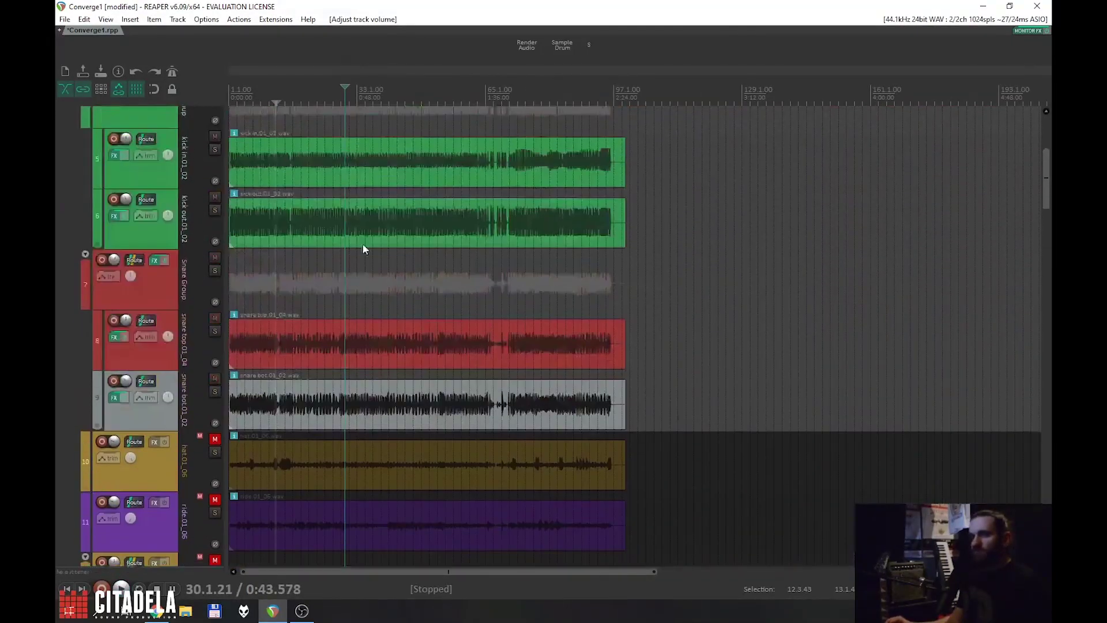
Step: Audition the 03 The Abyss and 02 - Ignorance reference tracks in solo from around 0:09
drag(1042, 170, 1032, 490)
scroll(528, 330, up, 2)
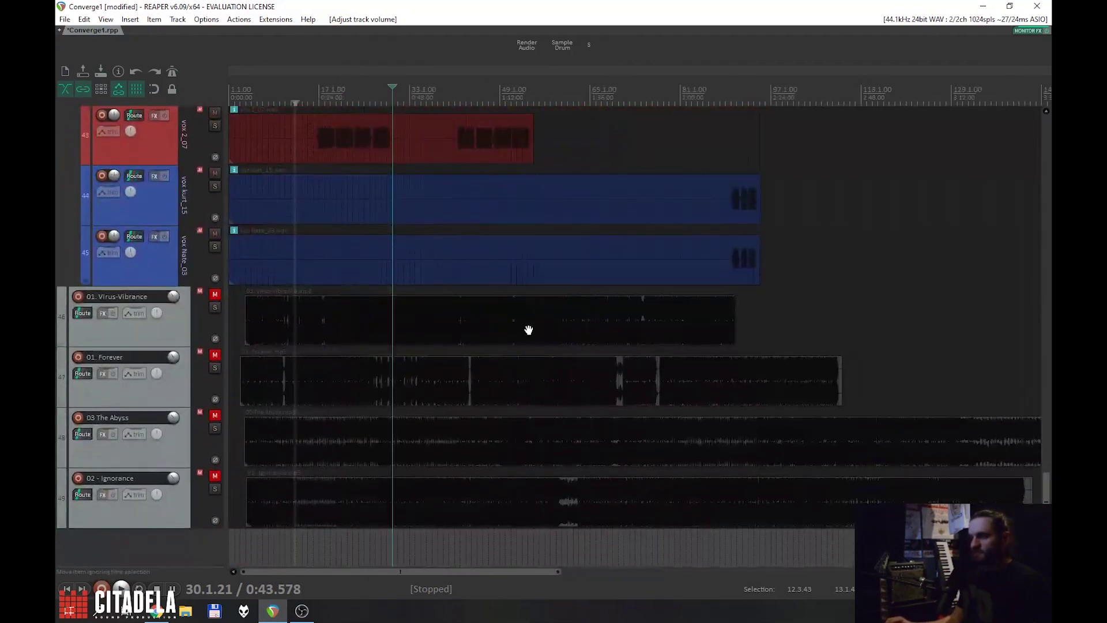
click(261, 425)
key(space)
key(space)
key(space)
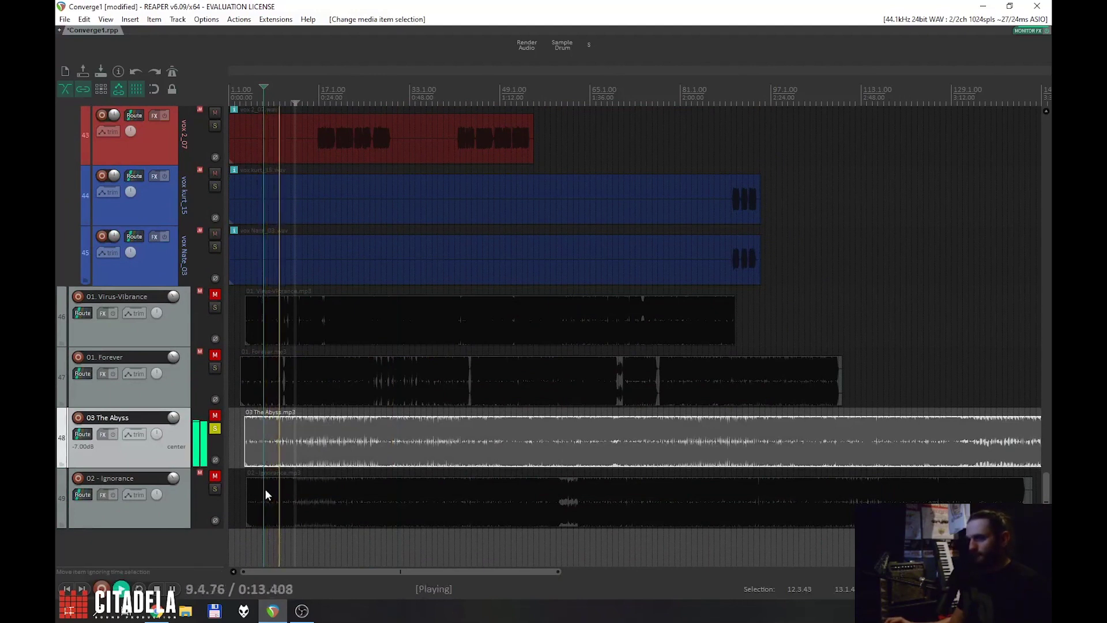
click(215, 489)
click(215, 488)
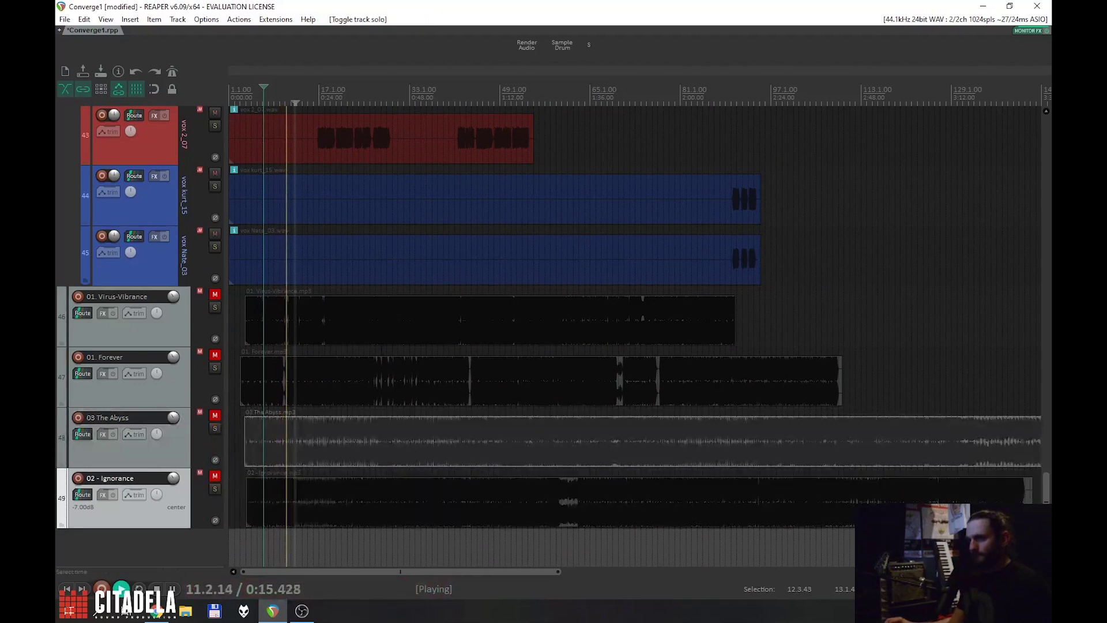
scroll(363, 236, up, 15)
key(space)
Step: Play the drum mix from around 0:43 to compare it with the reference tracks
scroll(412, 224, up, 1)
click(393, 234)
scroll(405, 248, up, 3)
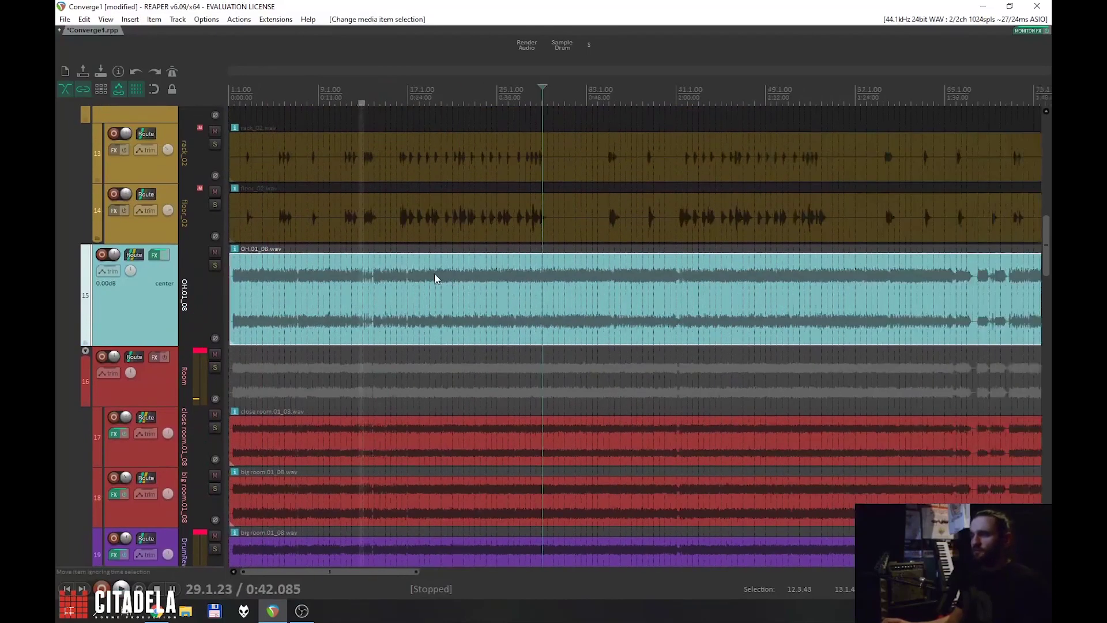
click(552, 264)
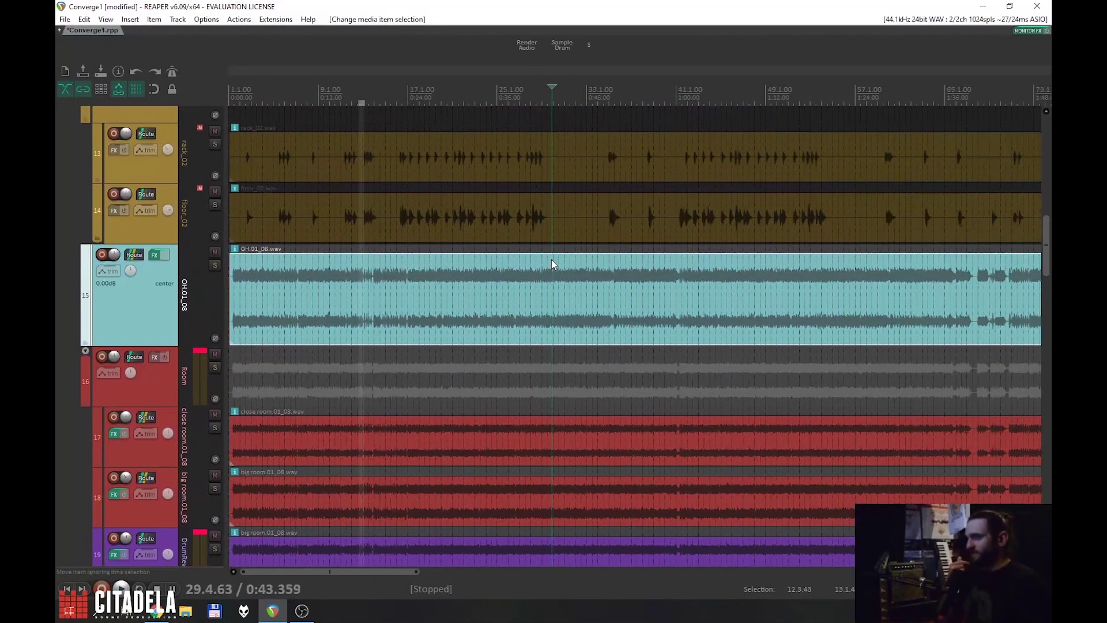
key(space)
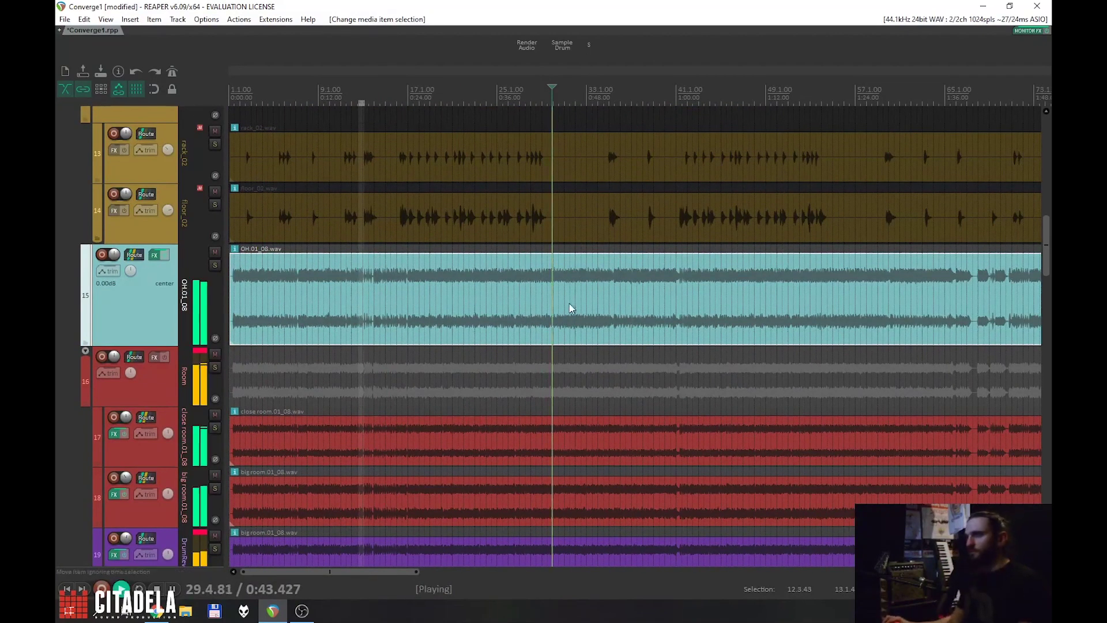
key(space)
click(550, 266)
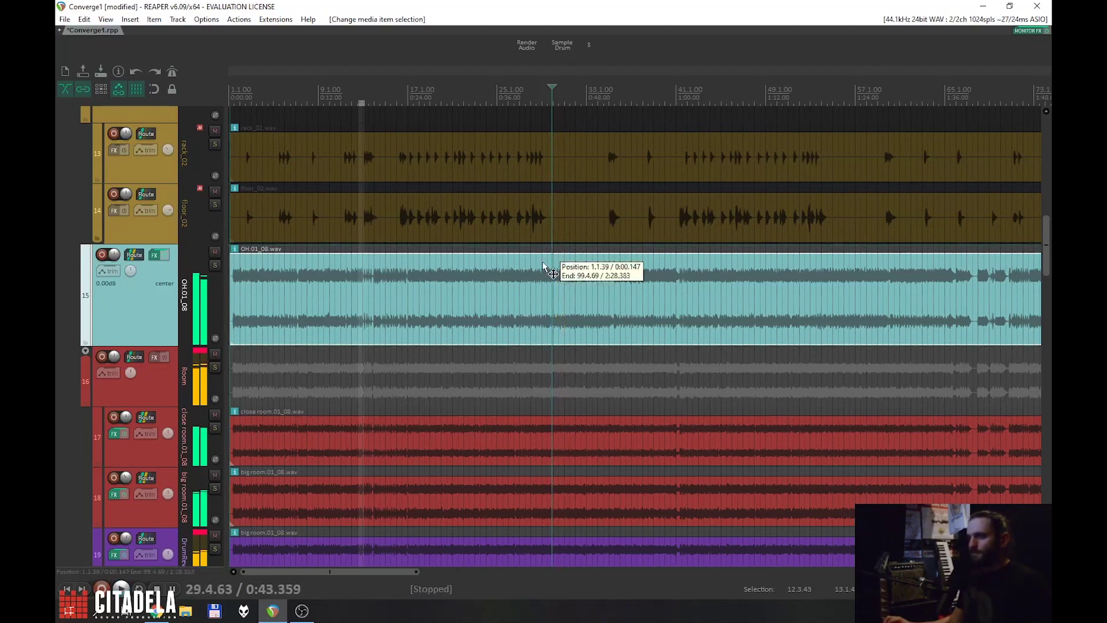
Step: Add FabFilter Pro-Q 2 to the DRUMS folder track and start playback from around 0:42
scroll(370, 280, up, 10)
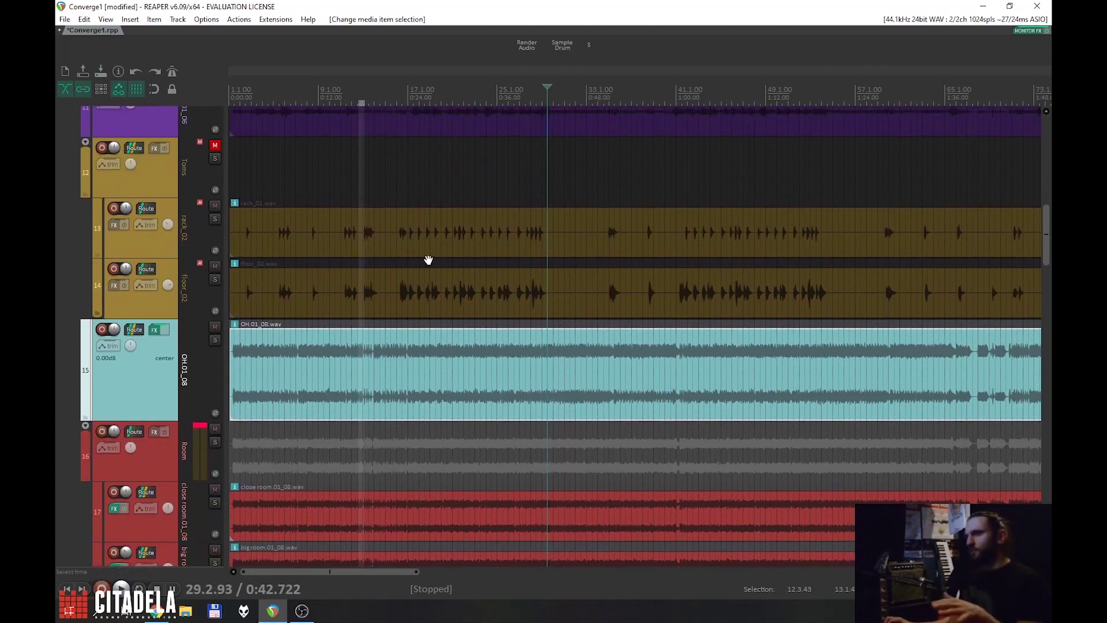
scroll(428, 370, up, 6)
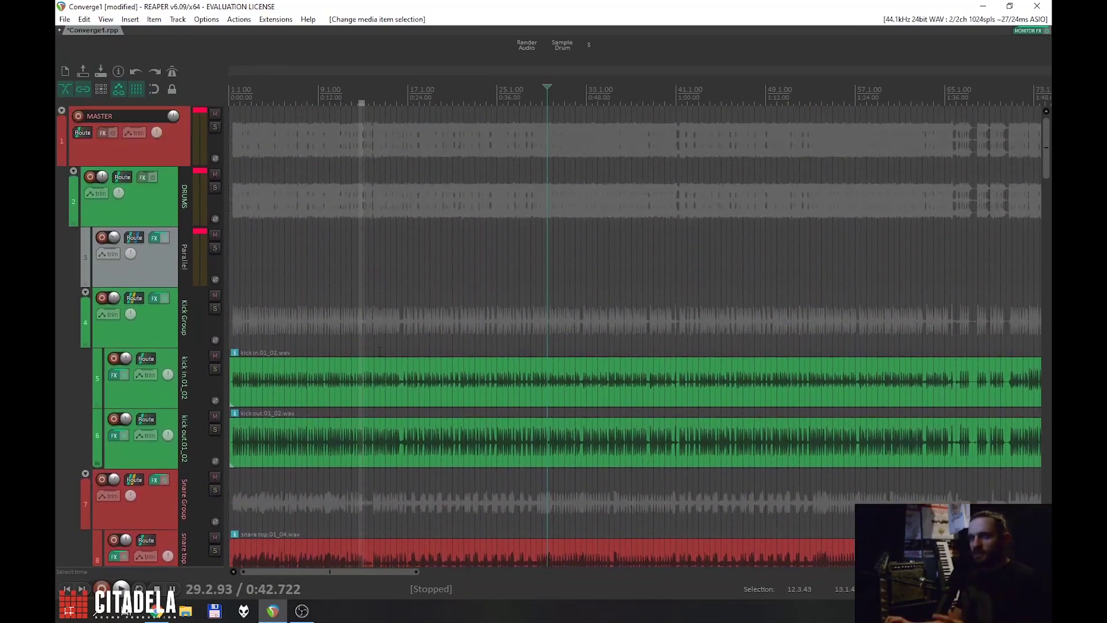
click(168, 209)
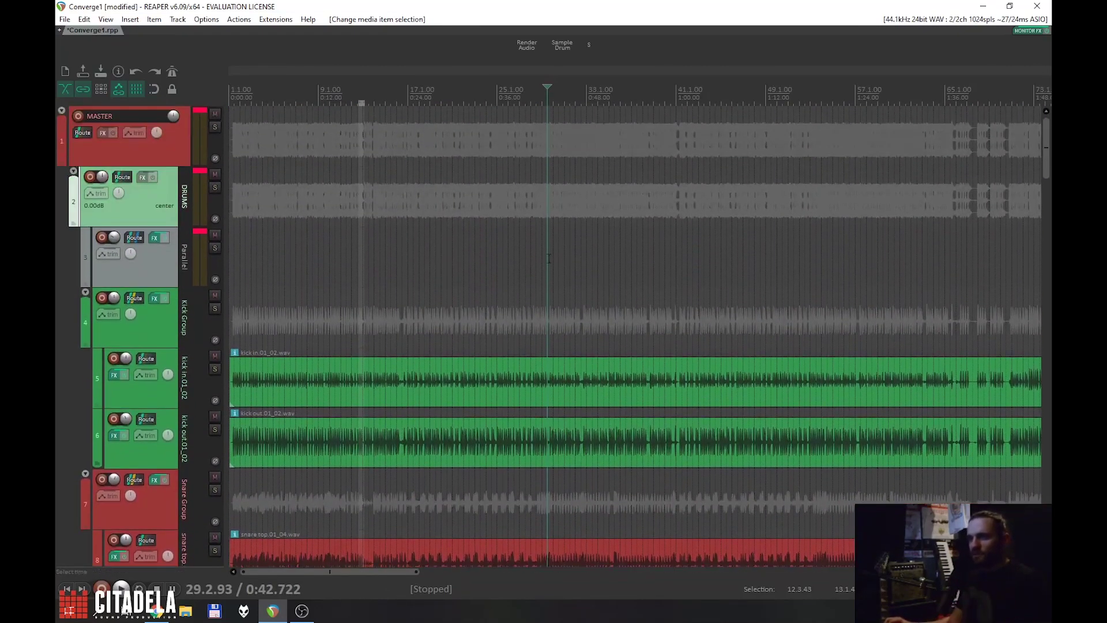
click(143, 181)
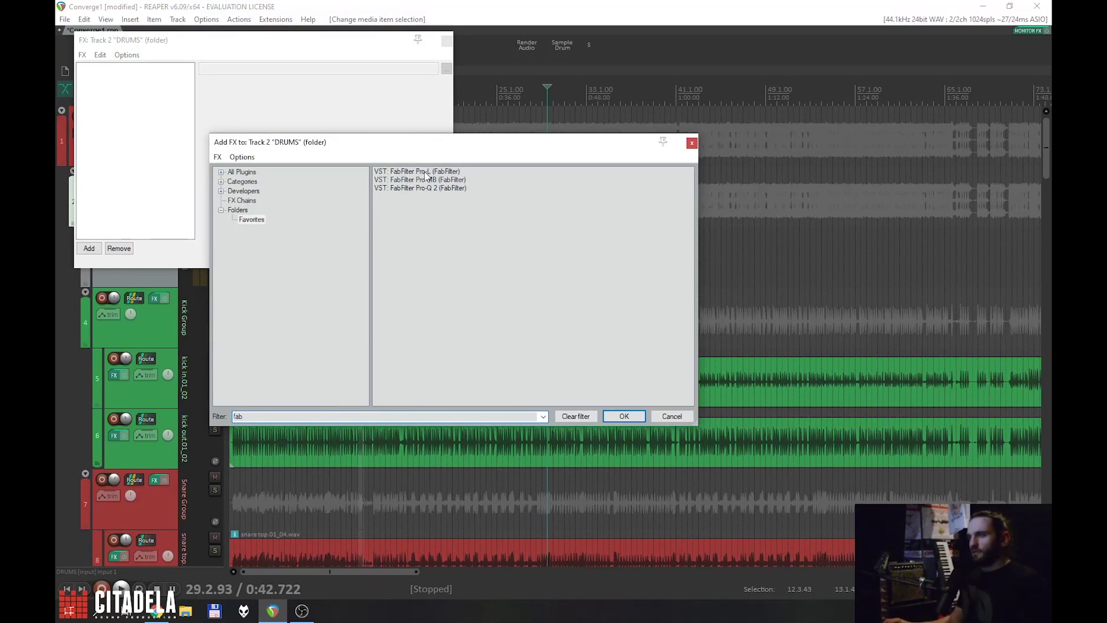
double_click(422, 189)
key(space)
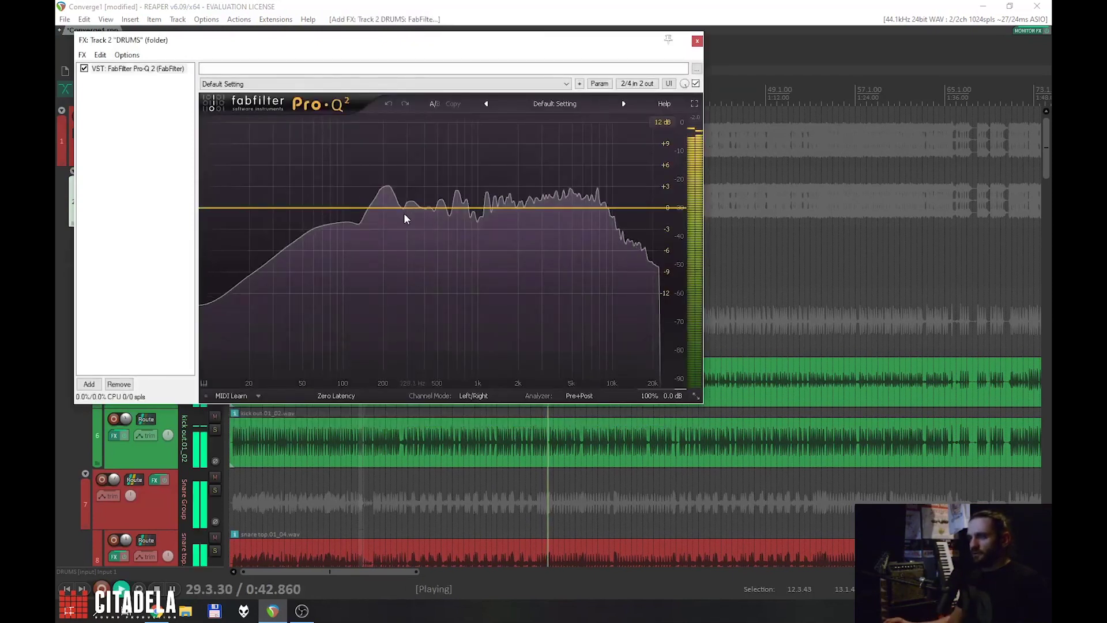
Step: Try a bell cut of about 2.08 dB at 194 Hz in the DRUMS equalizer and delete the band
click(381, 283)
drag(382, 282, 382, 223)
key(space)
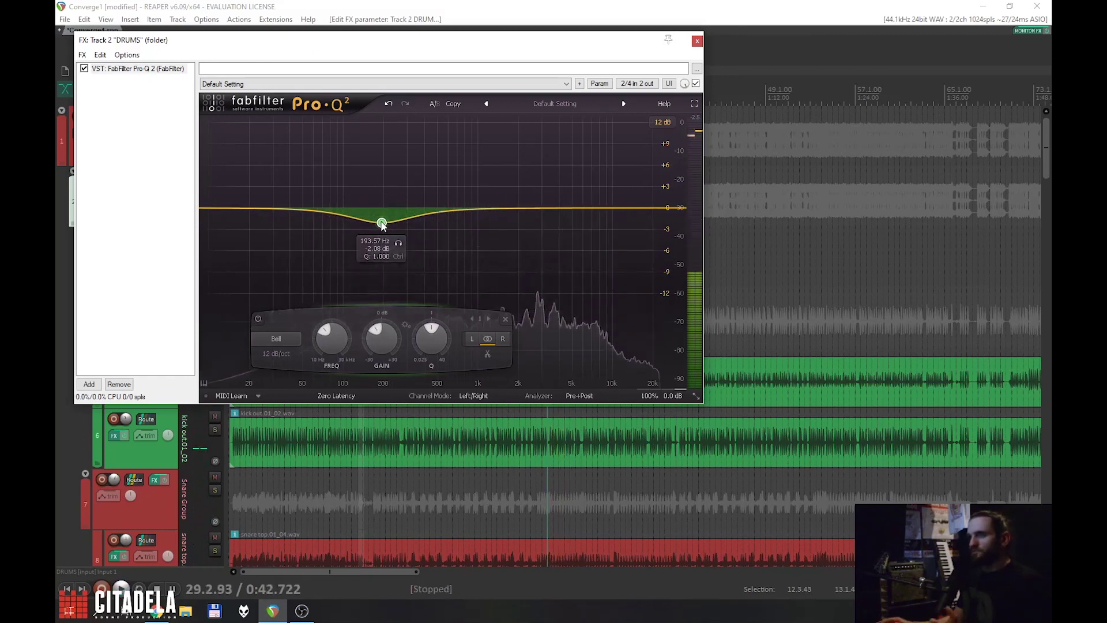
key(space)
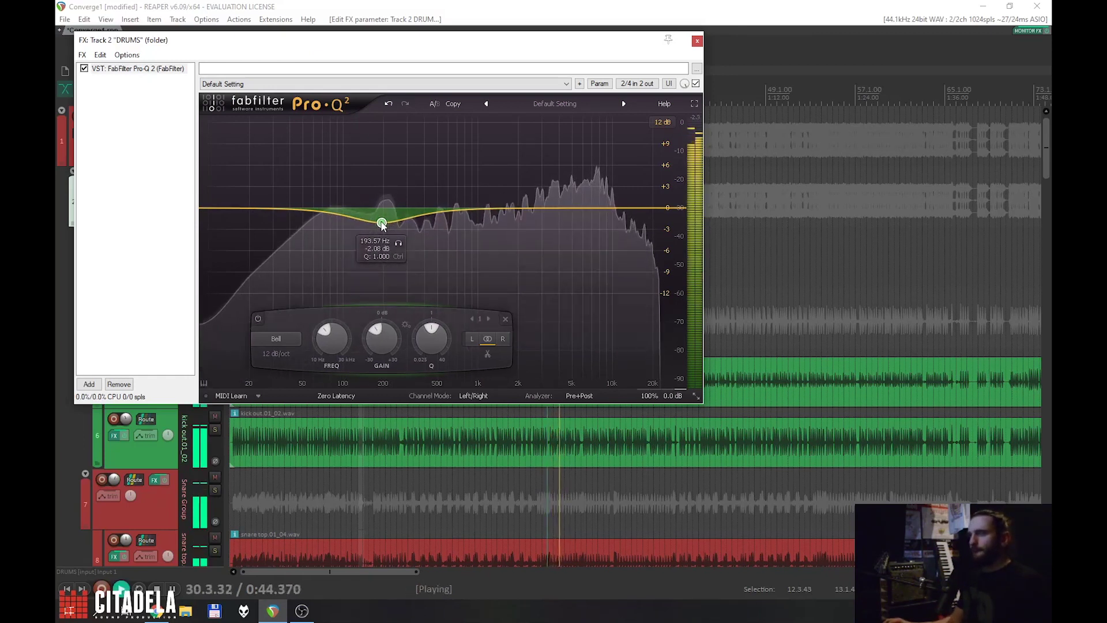
right_click(381, 224)
click(411, 298)
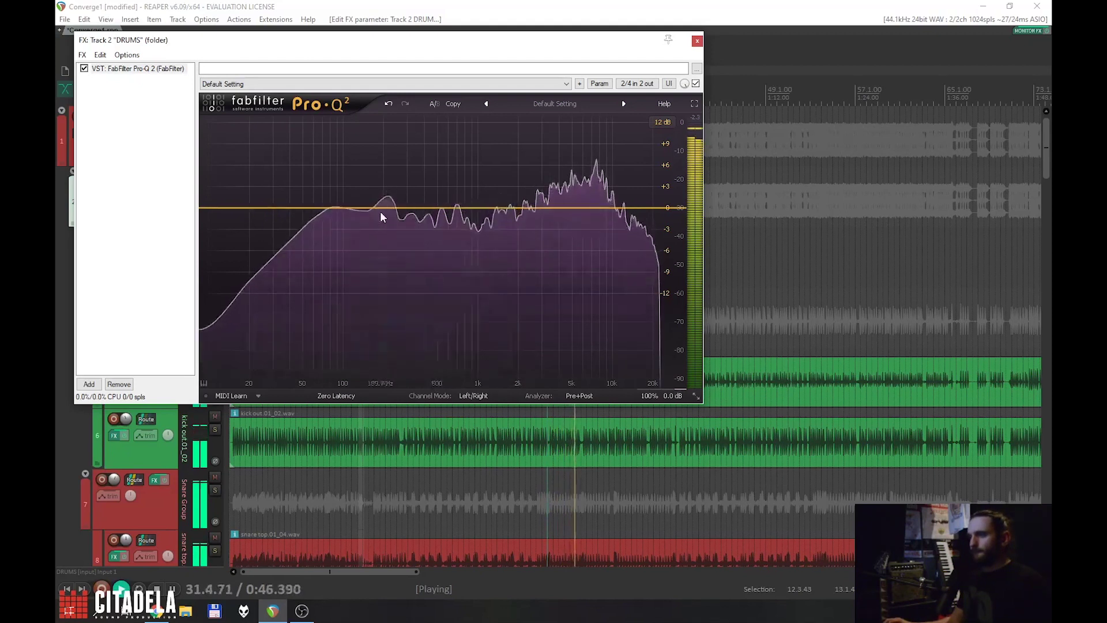
Step: Try a gentler cut of about 1.17 dB near 204 Hz on DRUMS, delete the band and close the effects window
click(381, 214)
right_click(384, 216)
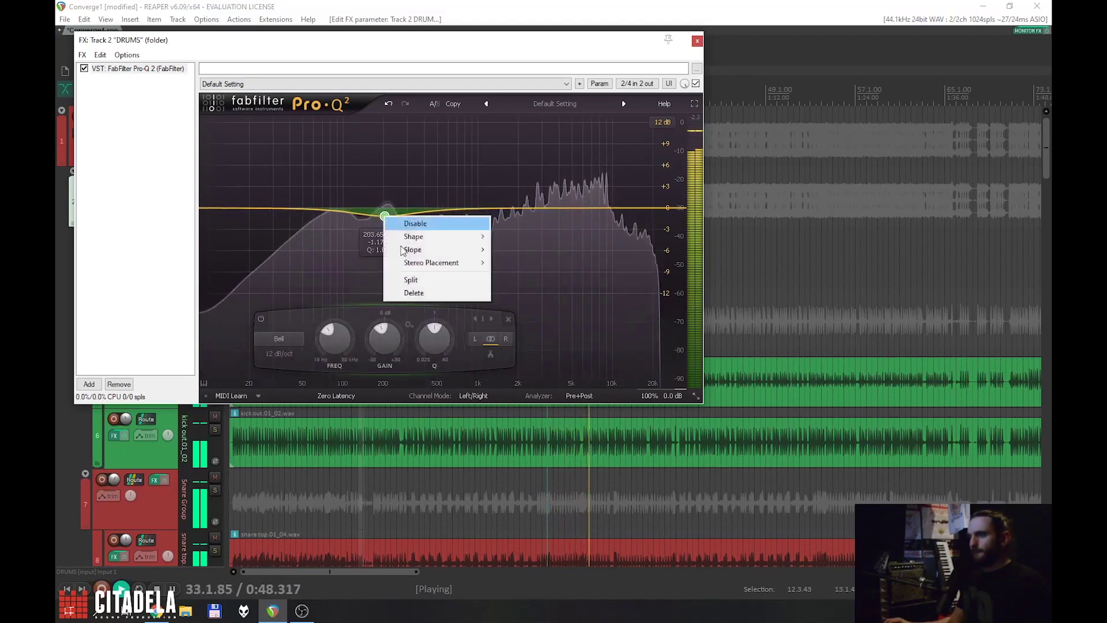
click(414, 292)
key(space)
key(Escape)
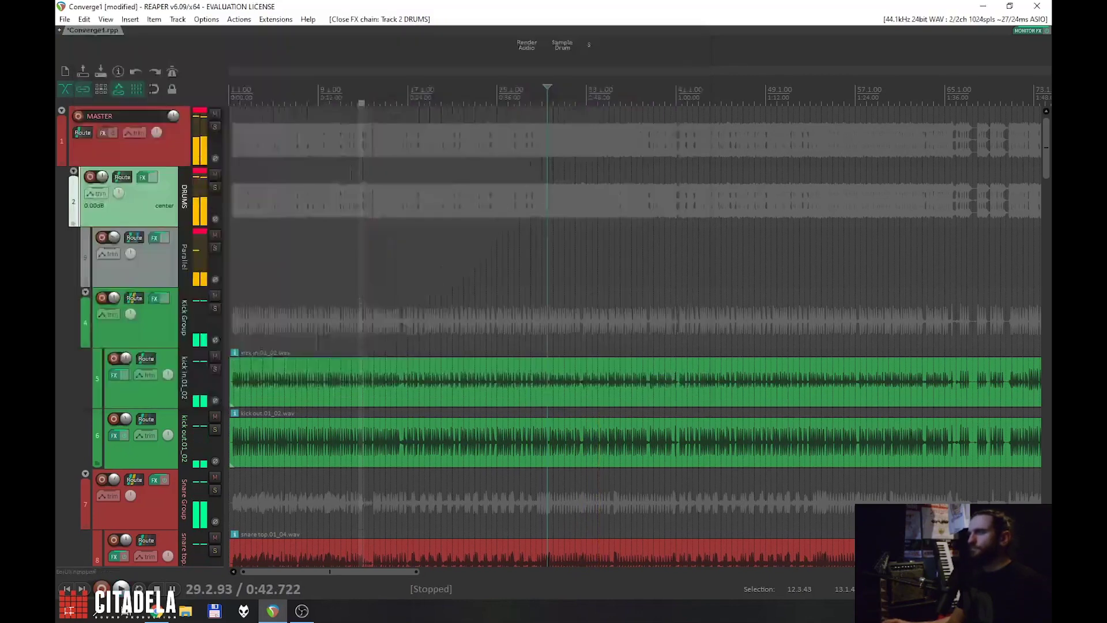
scroll(435, 293, down, 3)
scroll(407, 352, down, 10)
scroll(460, 206, up, 3)
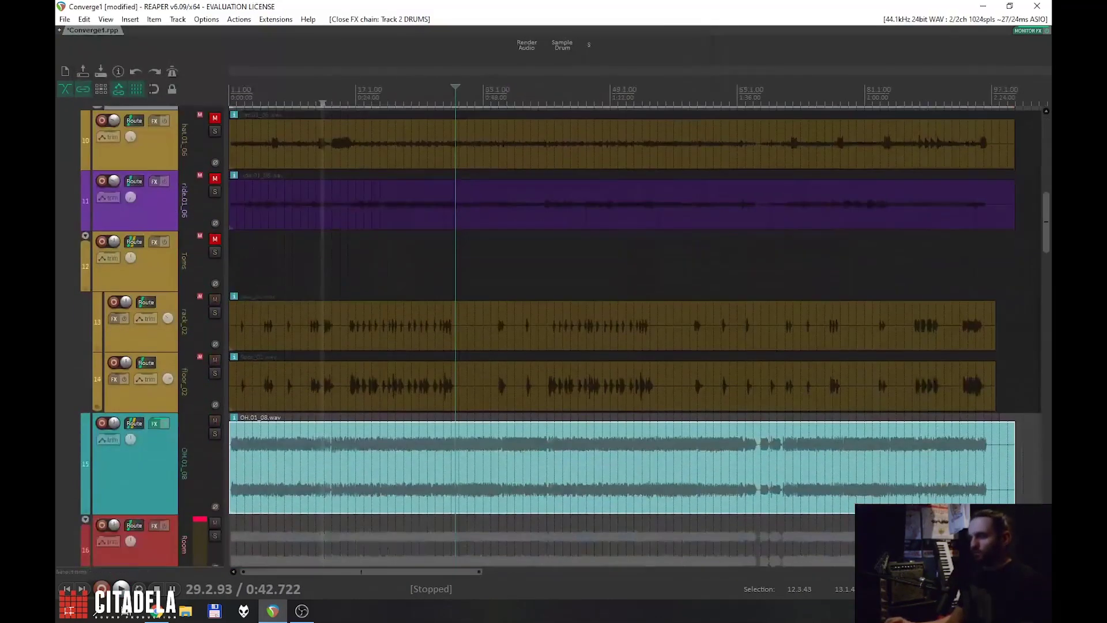
scroll(434, 247, down, 2)
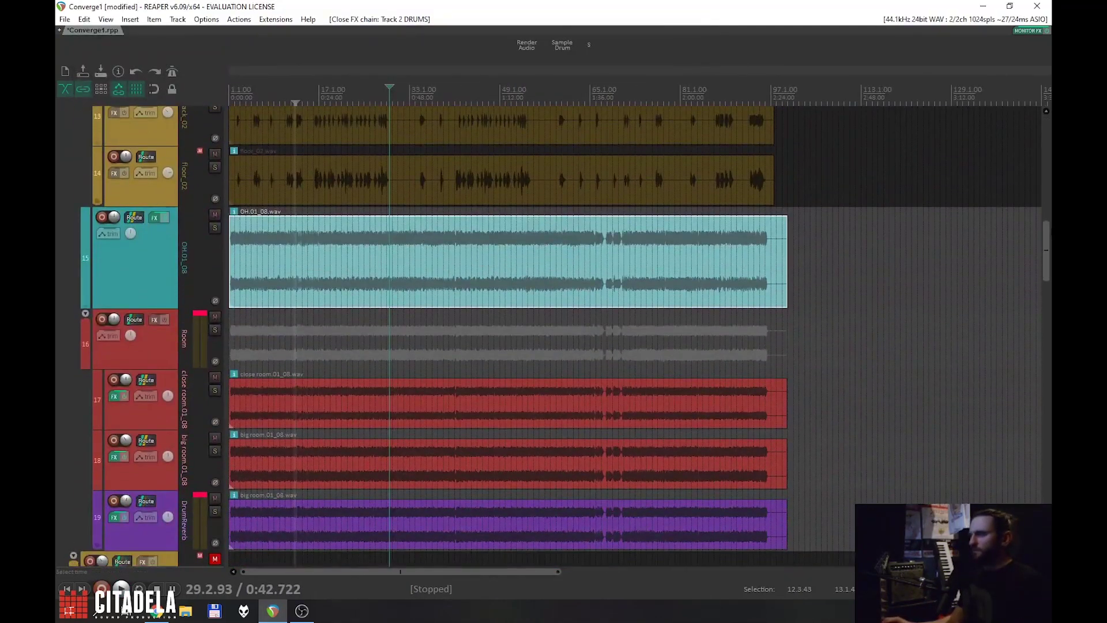